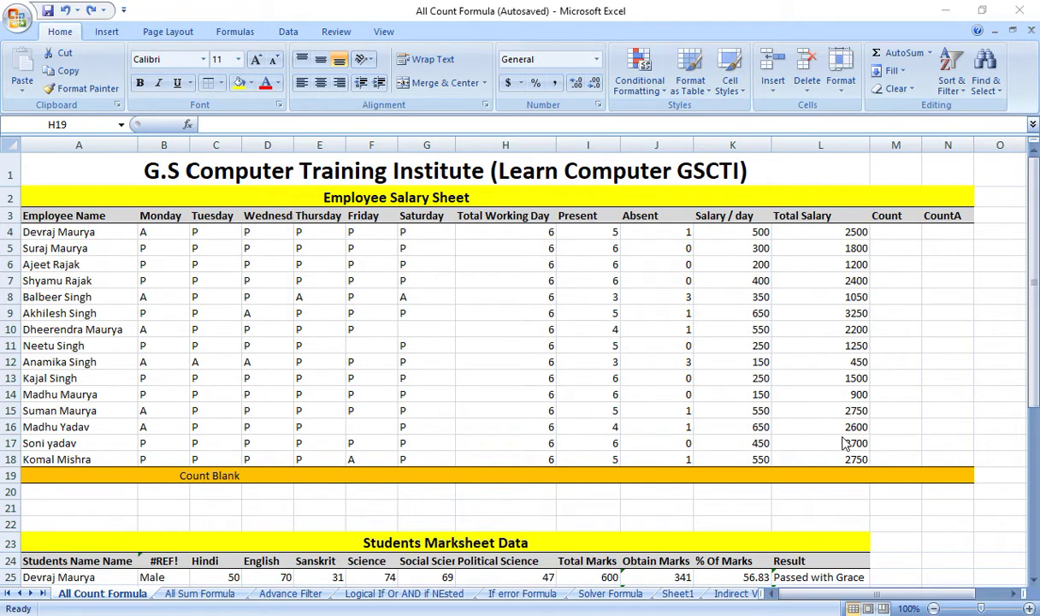
- Enter =COUNT(A4:L4) in M4 under Count, returning 5 for the first employee
left_click(895, 232)
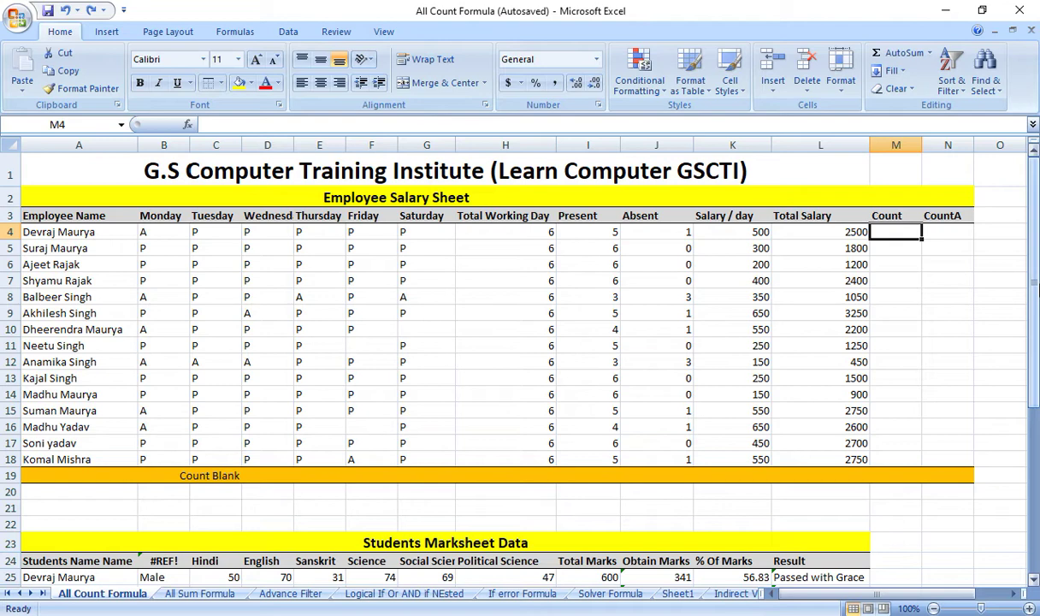
type("=count")
key("Tab")
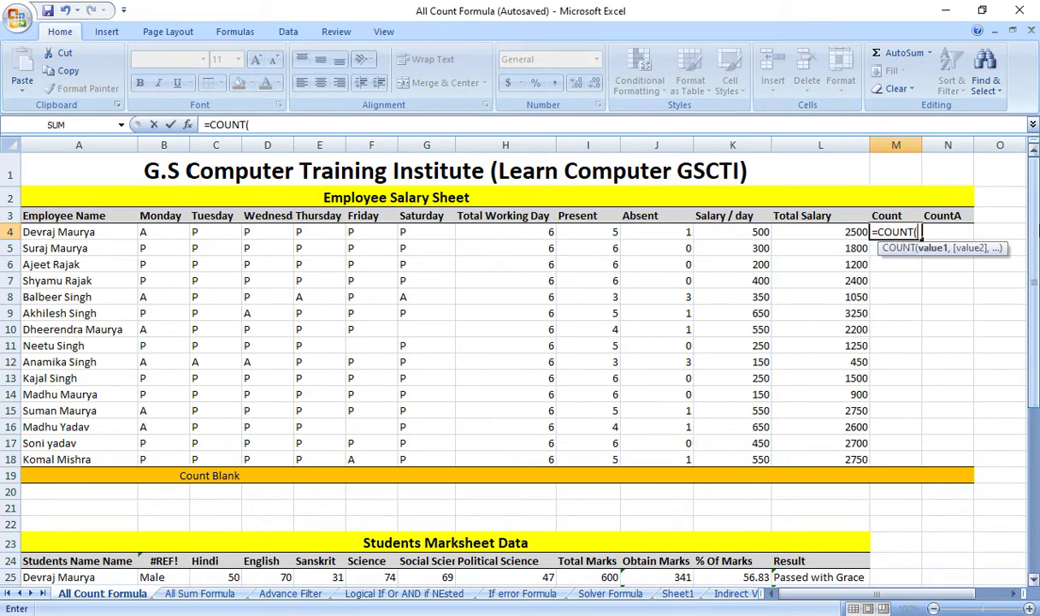
left_click(820, 232)
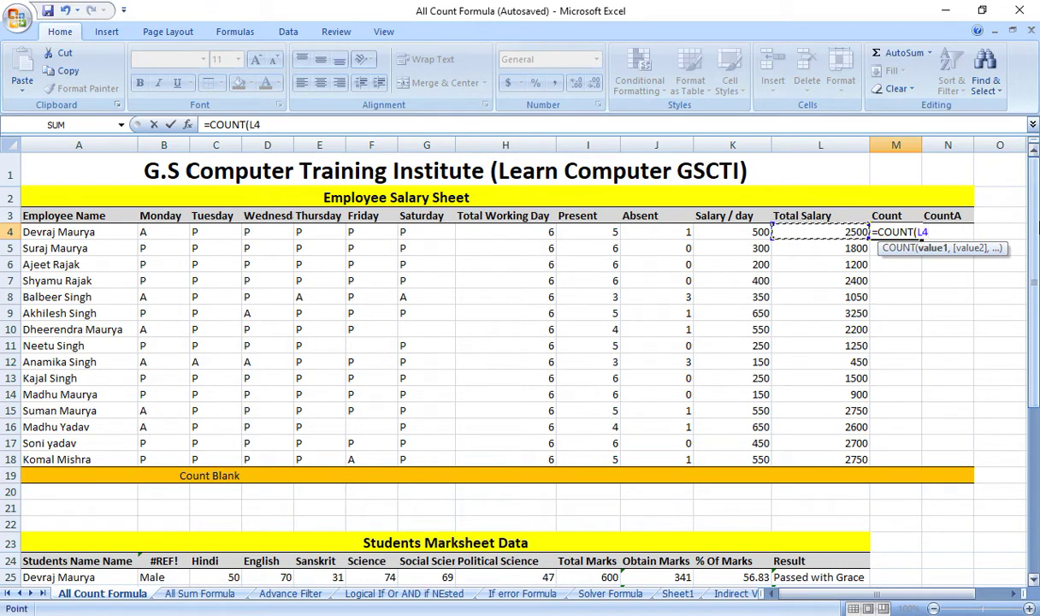
left_click_drag(771, 236, 35, 235)
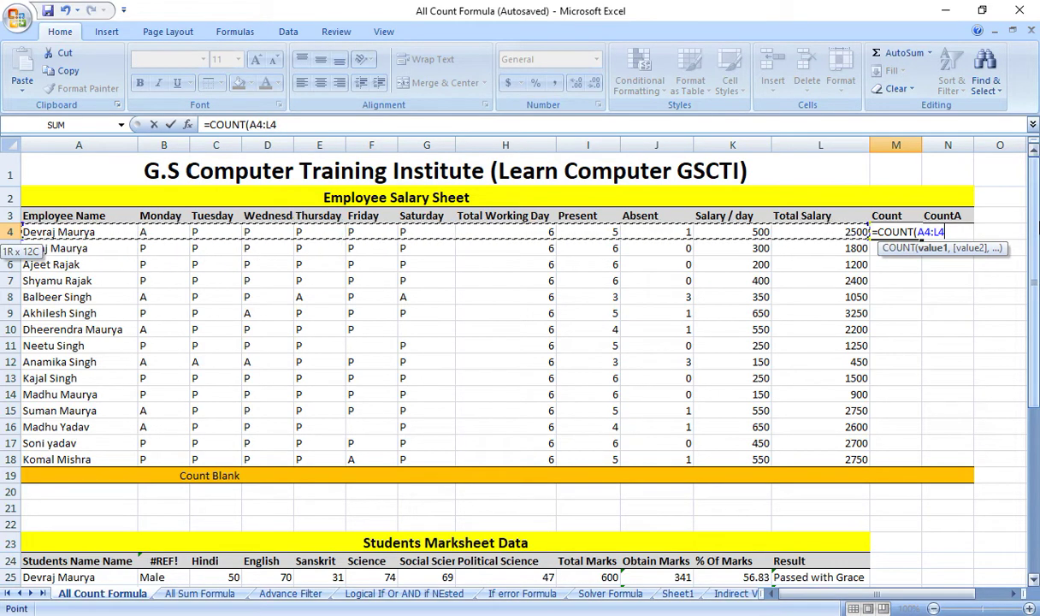
type(")")
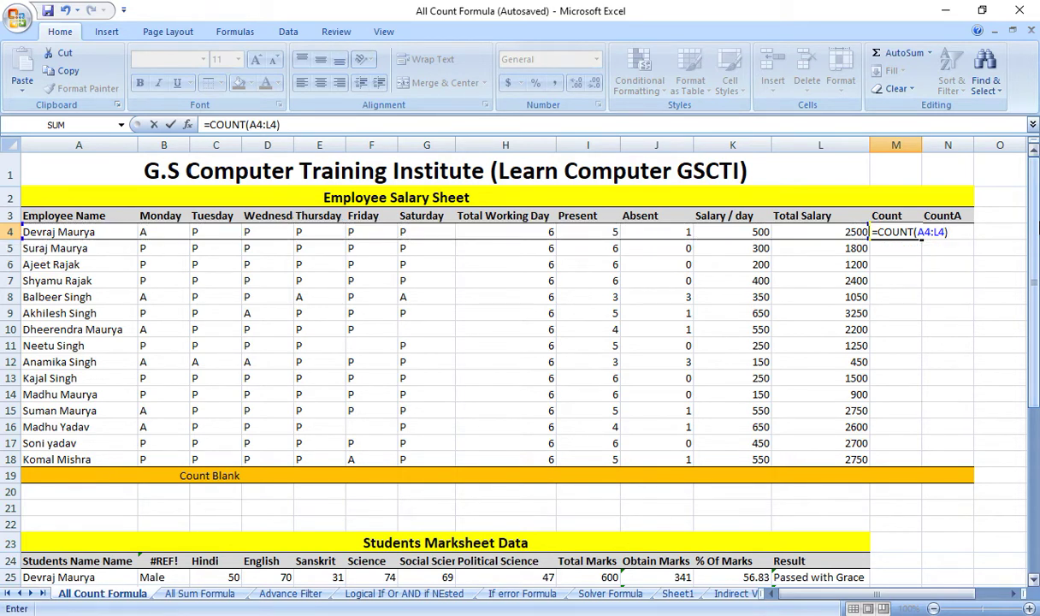
key("Return")
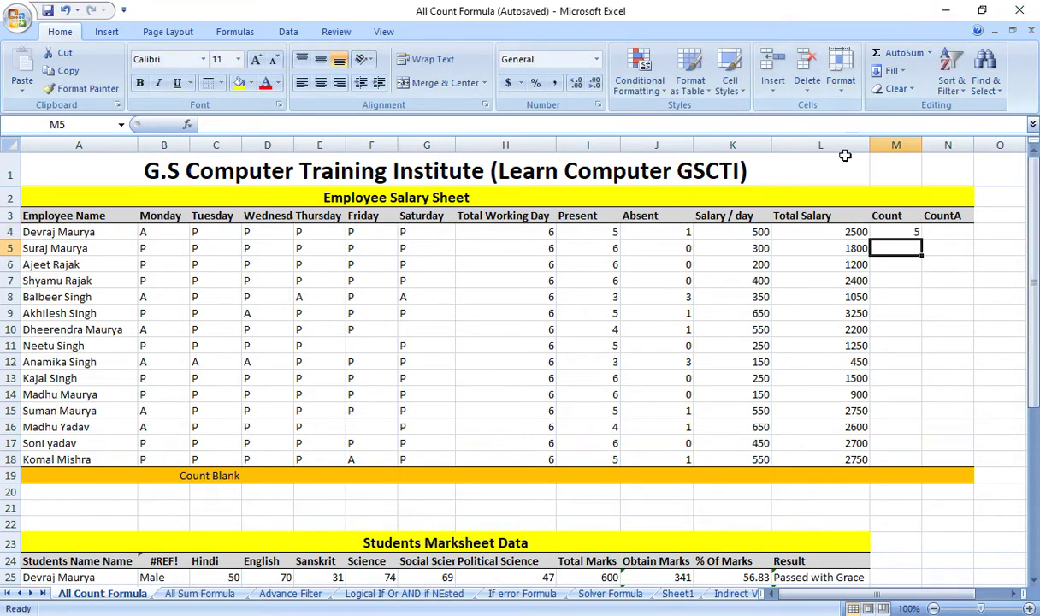
left_click(900, 234)
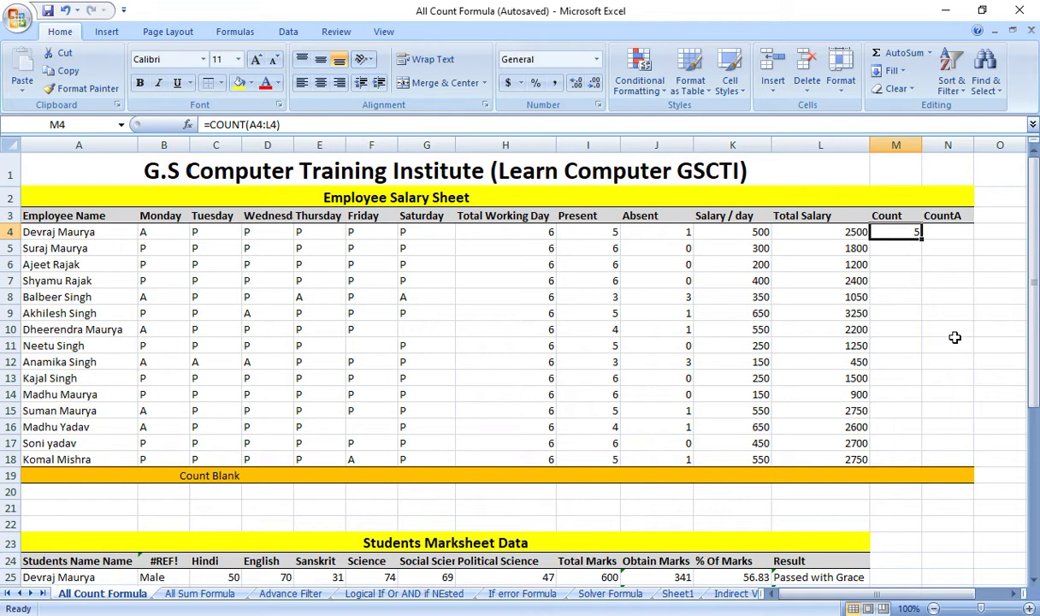
key("Right")
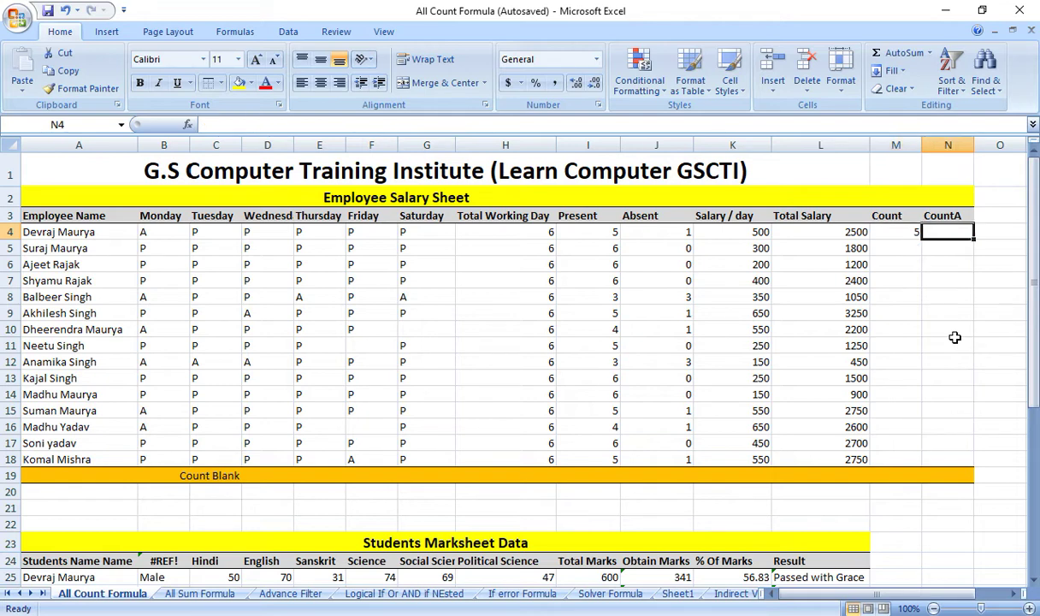
- Enter =COUNTA(A4:L4) in N4 under the CountA heading
type("=co")
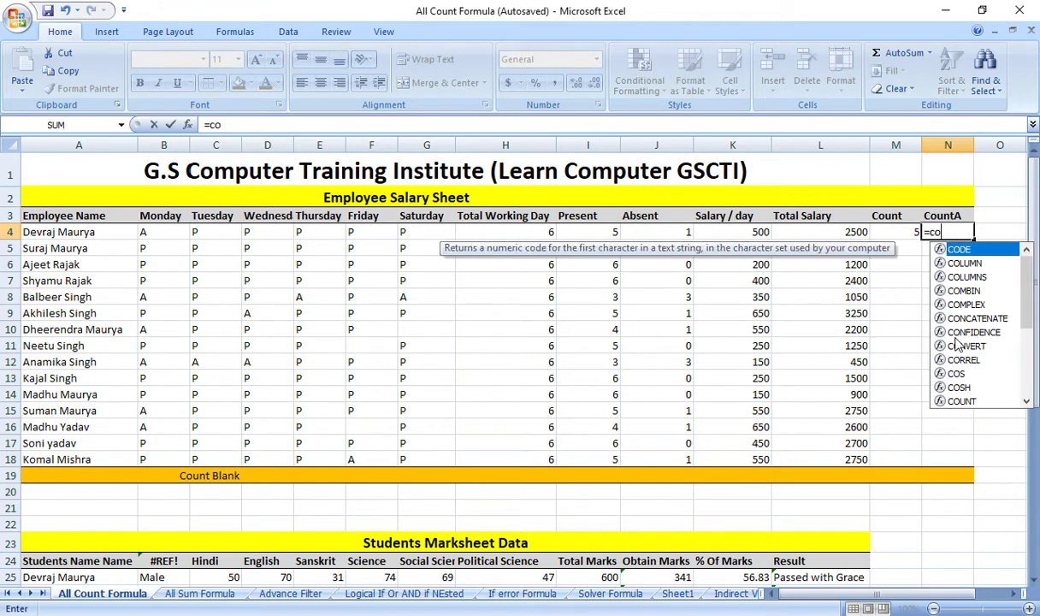
type("unta")
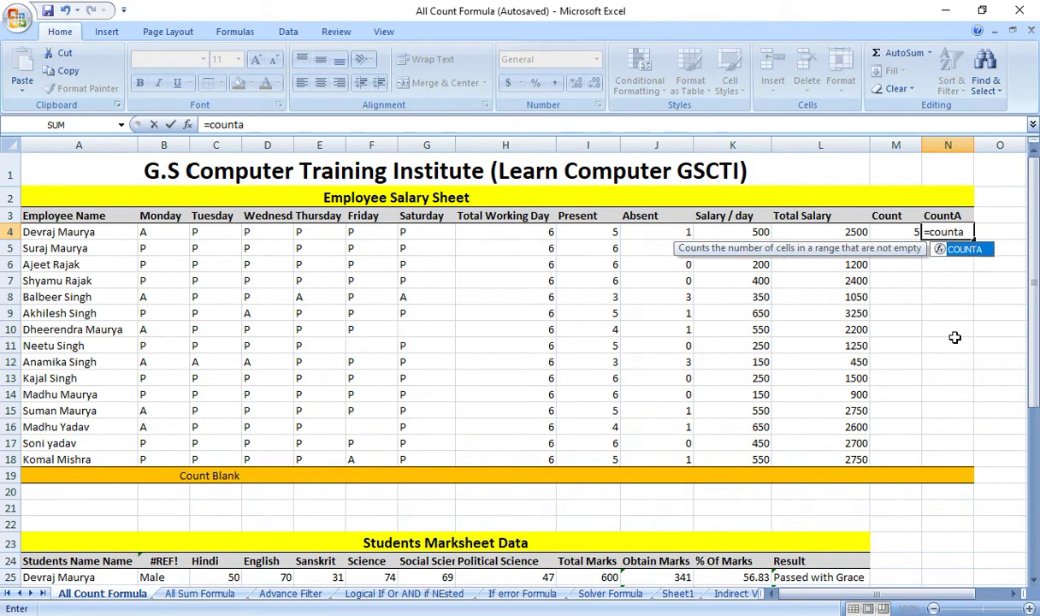
key("Tab")
left_click(846, 232)
key("shift+Left")
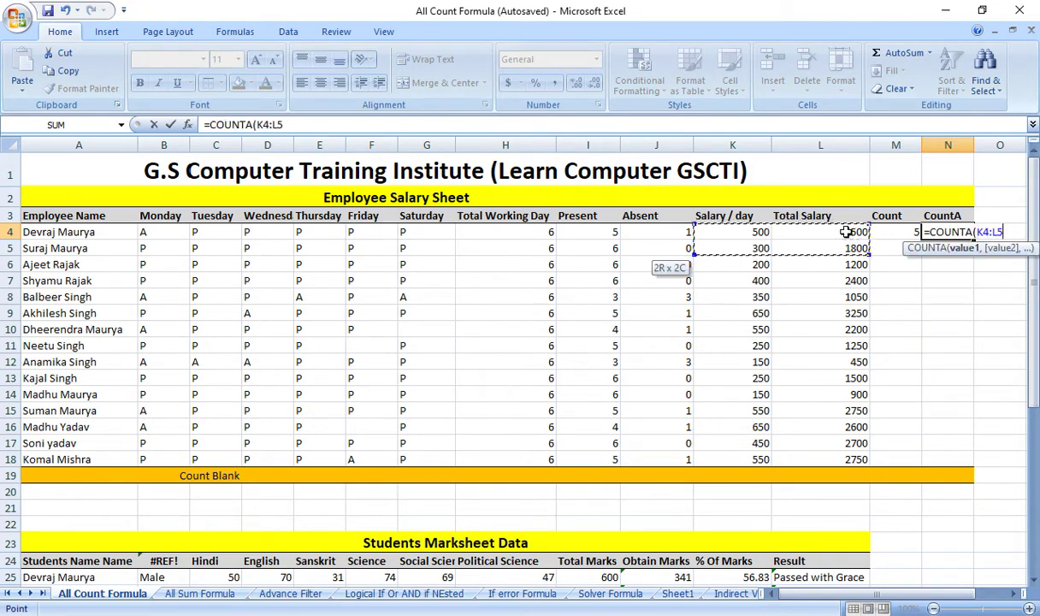
key("shift+Left")
key("shift+Left")
key("shift+Left")
key("shift+Left")
key("shift+Left")
key("shift+Left")
key("shift+Left")
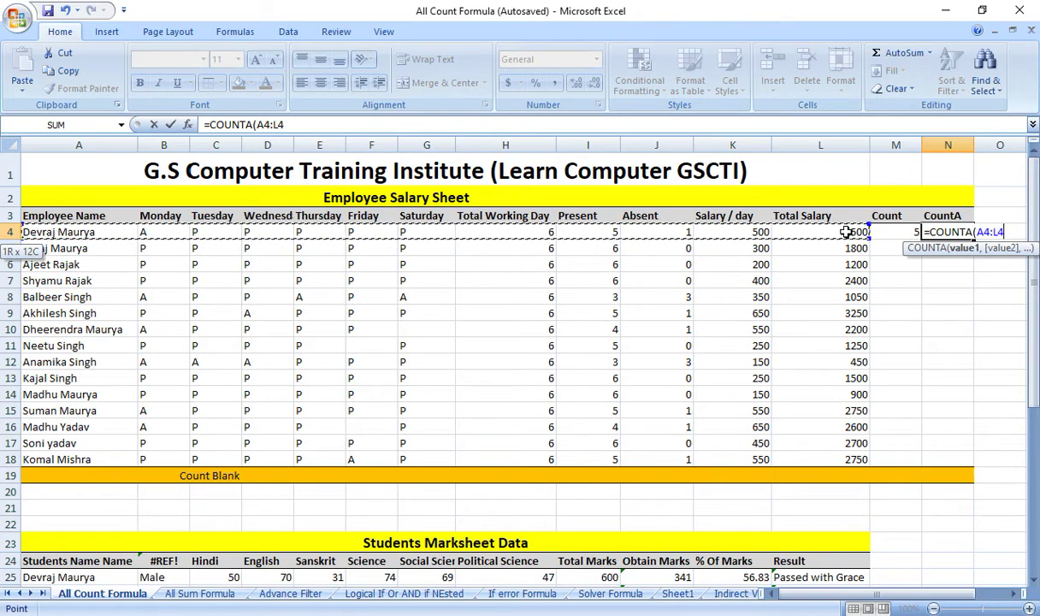
type(")")
key("Return")
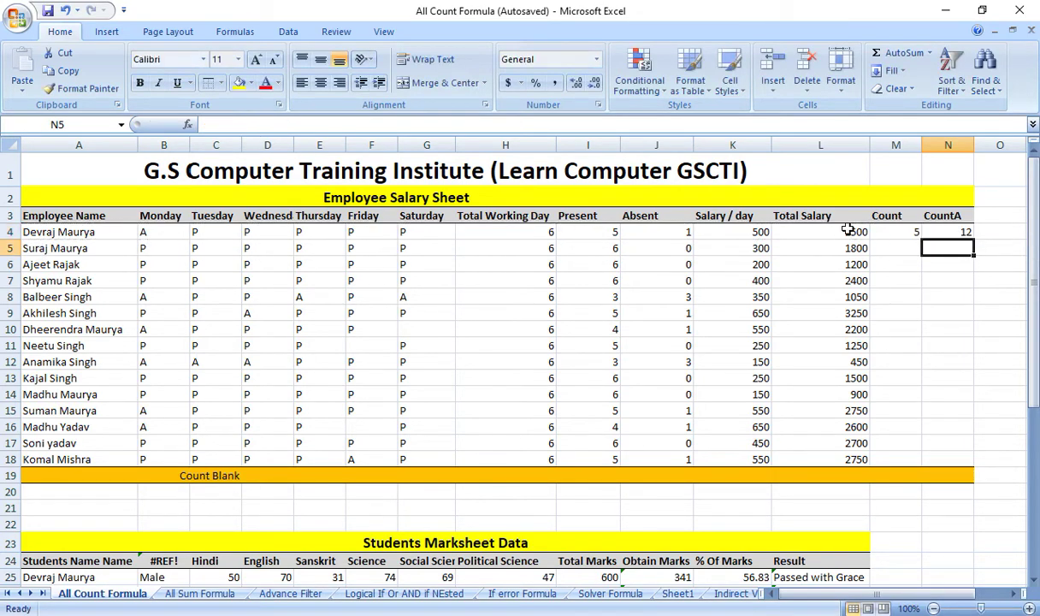
left_click(975, 232)
left_click(952, 234)
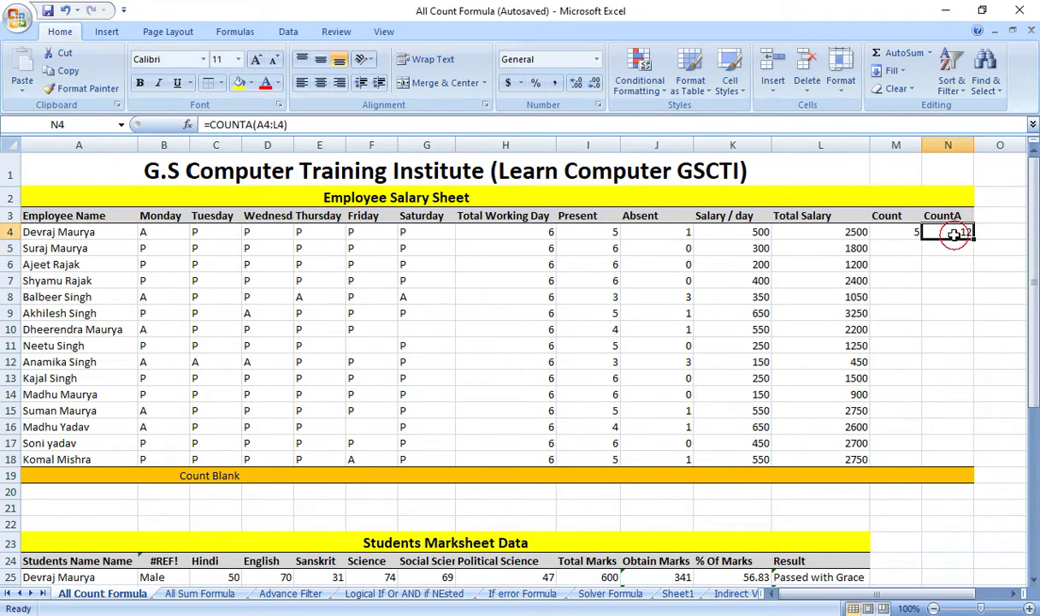
- Fill the Count and CountA formulas in M4 and N4 down through row 18
left_click(911, 232)
double_click(921, 239)
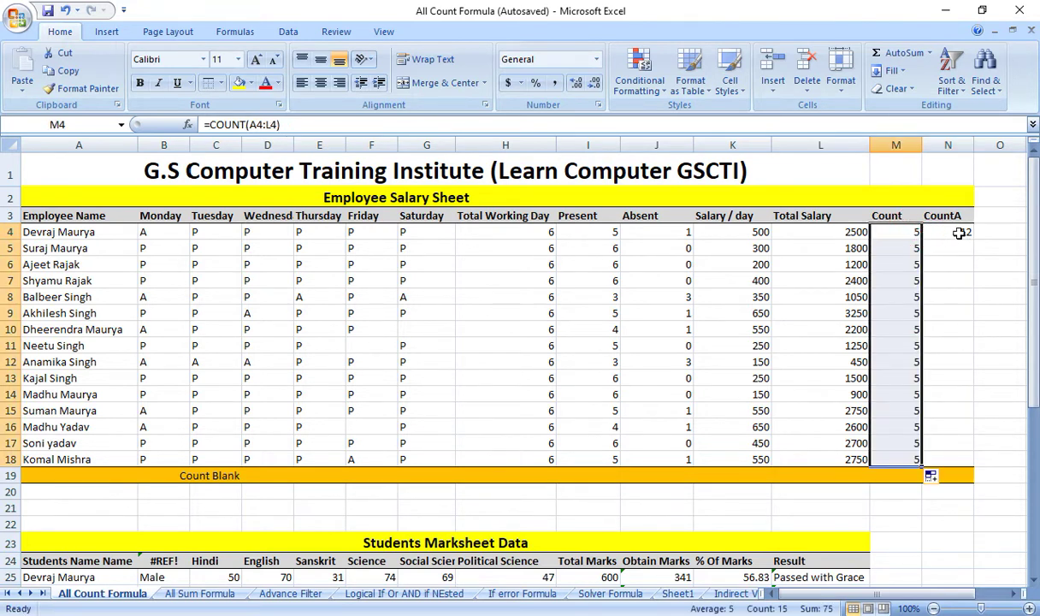
left_click(959, 233)
double_click(972, 240)
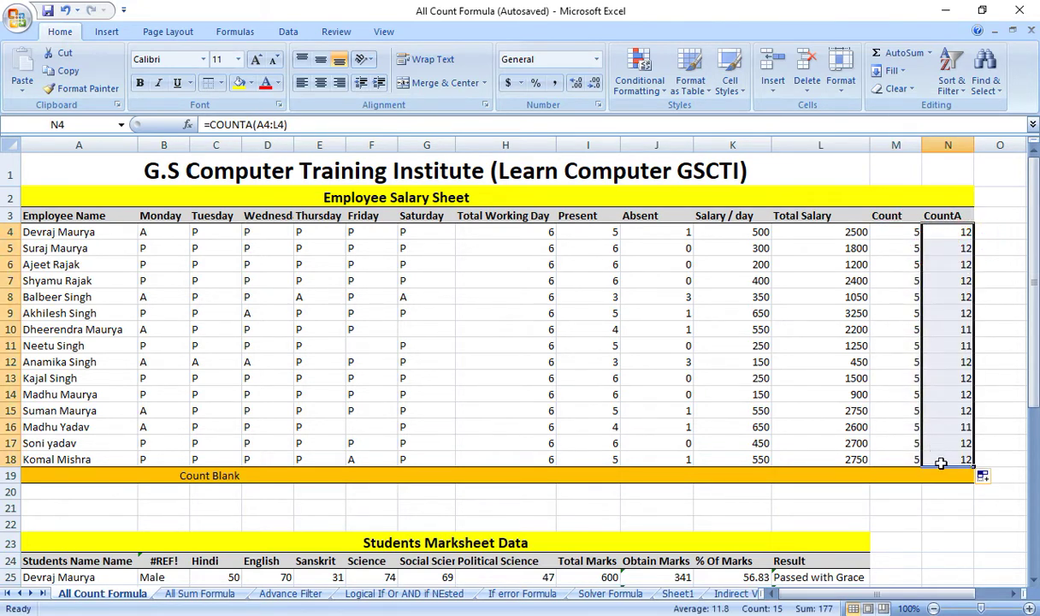
left_click(894, 232)
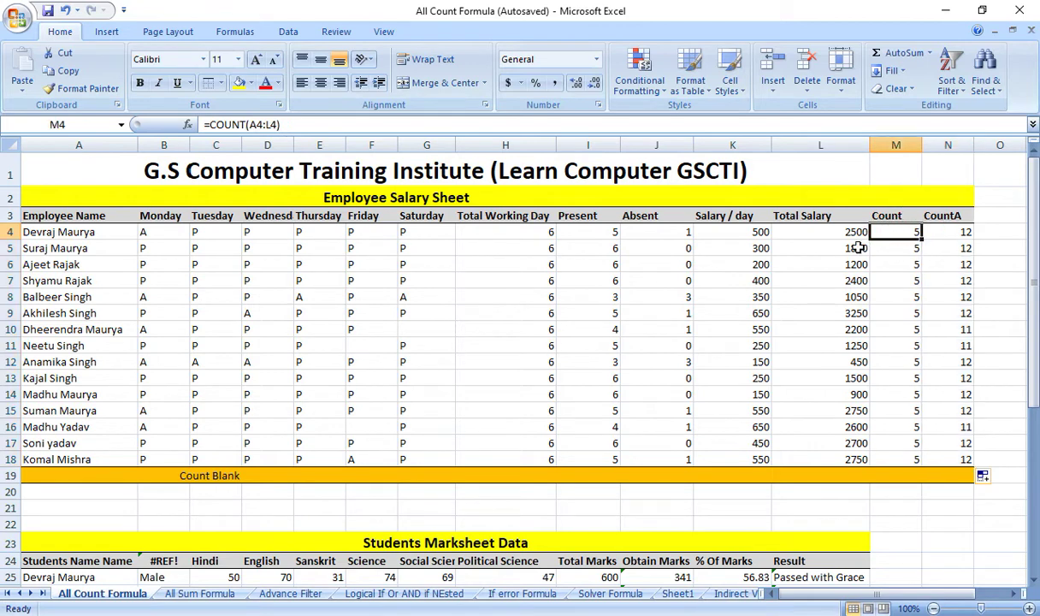
left_click(850, 229)
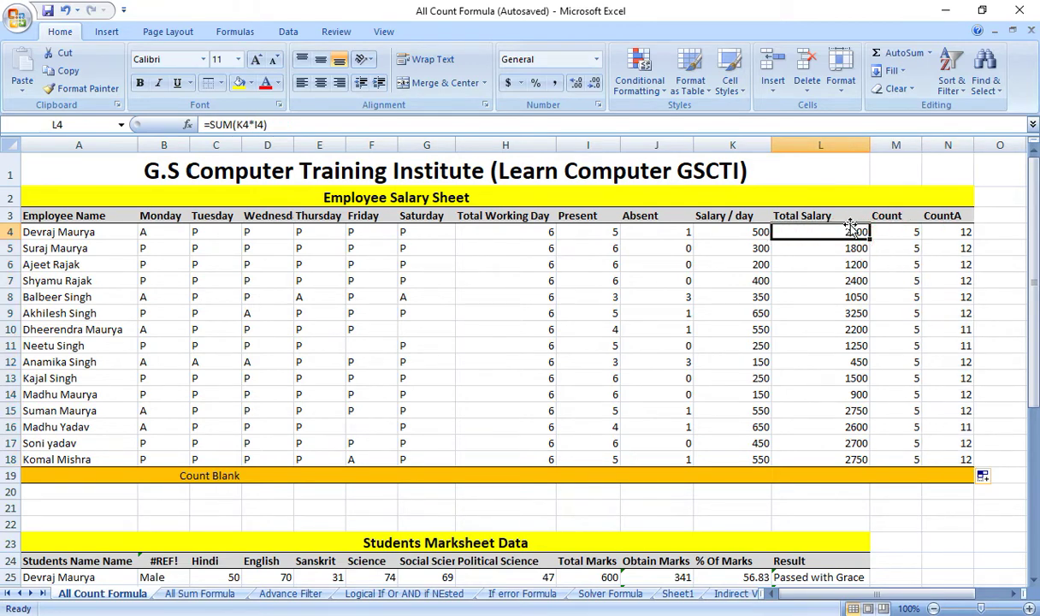
key("Left")
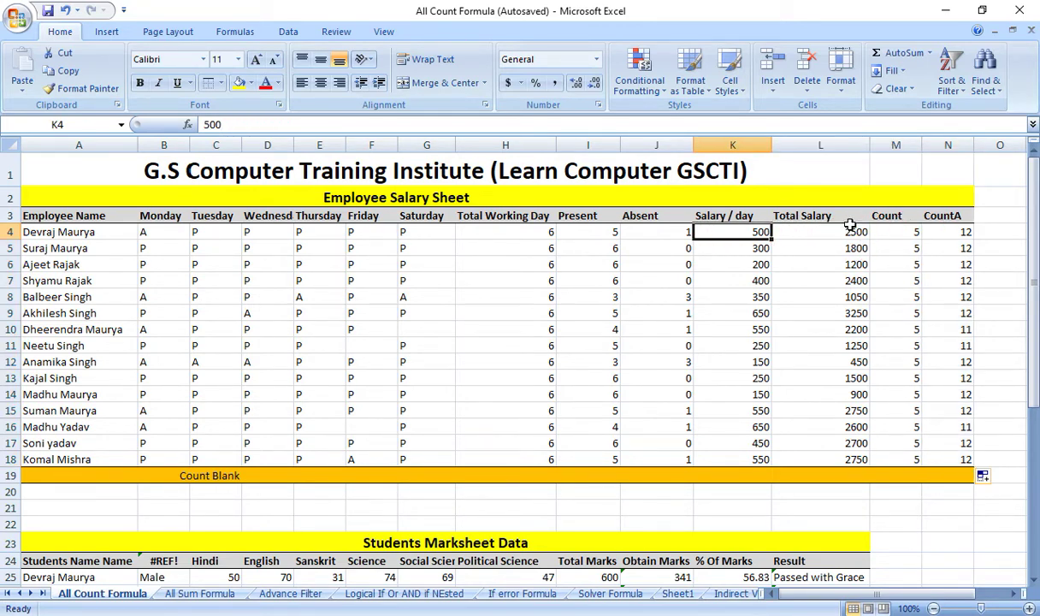
key("Left")
key("Left")
key("Left")
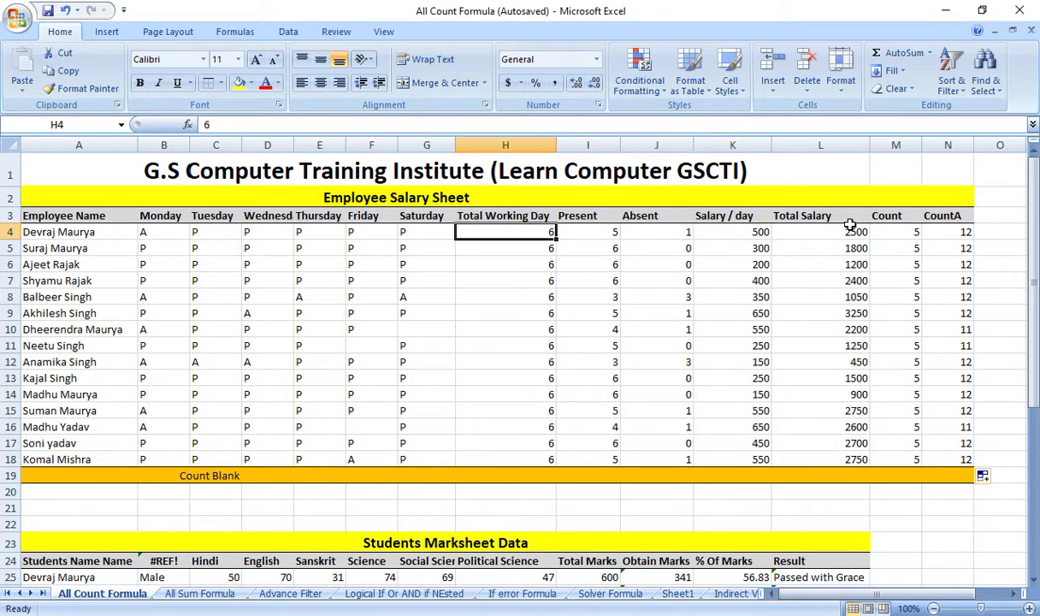
key("Right")
key("Right")
key("Right")
key("Right")
key("Right")
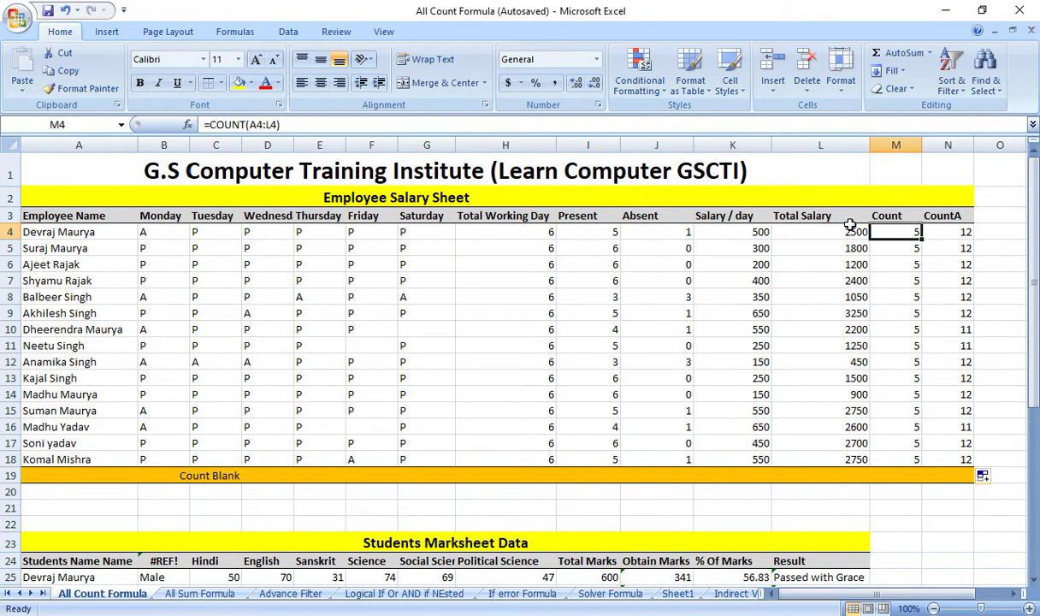
key("Right")
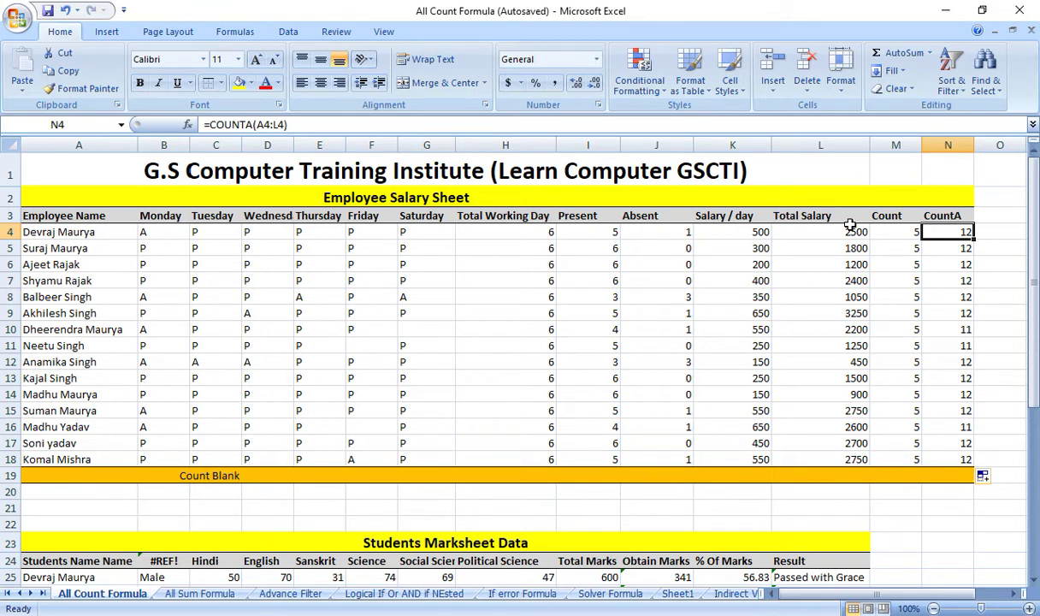
key("Left")
key("Left")
key("Left")
key("Left")
key("Left")
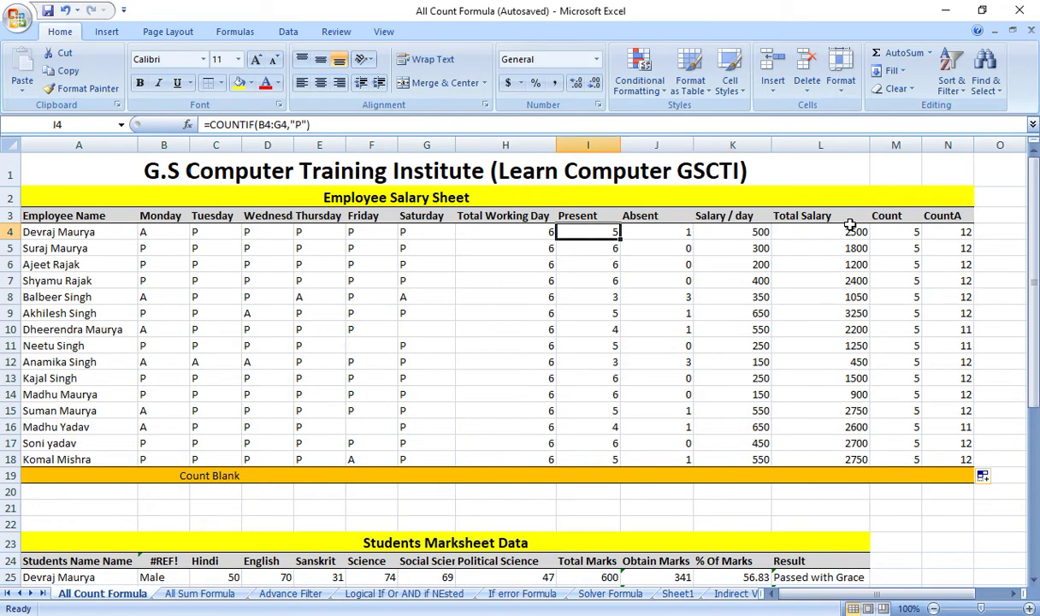
key("Left")
key("Left")
key("Left")
key("Left")
key("Left")
key("Left")
key("Left")
key("Left")
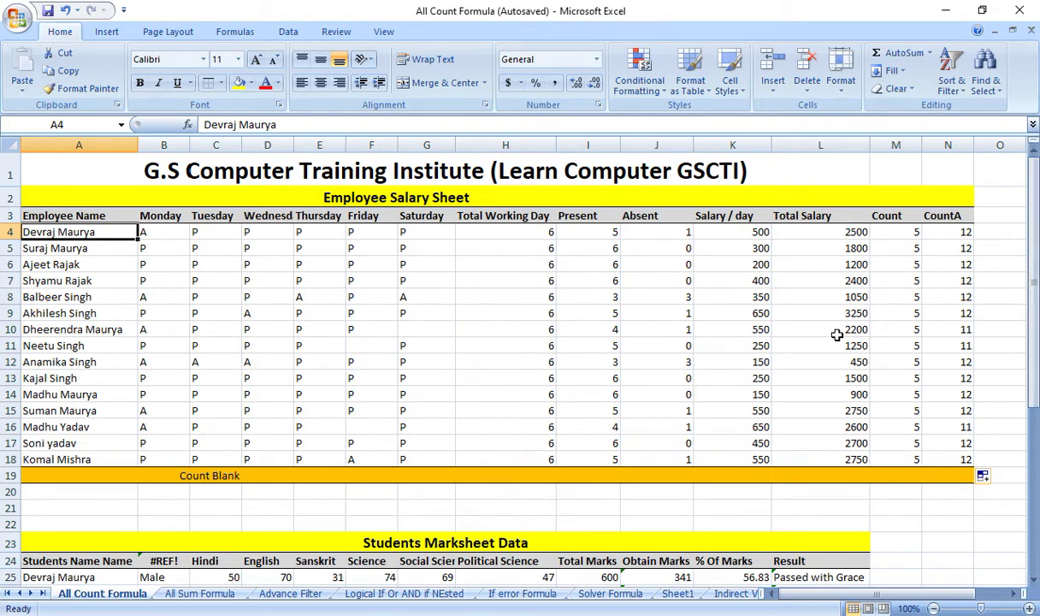
left_click(947, 232)
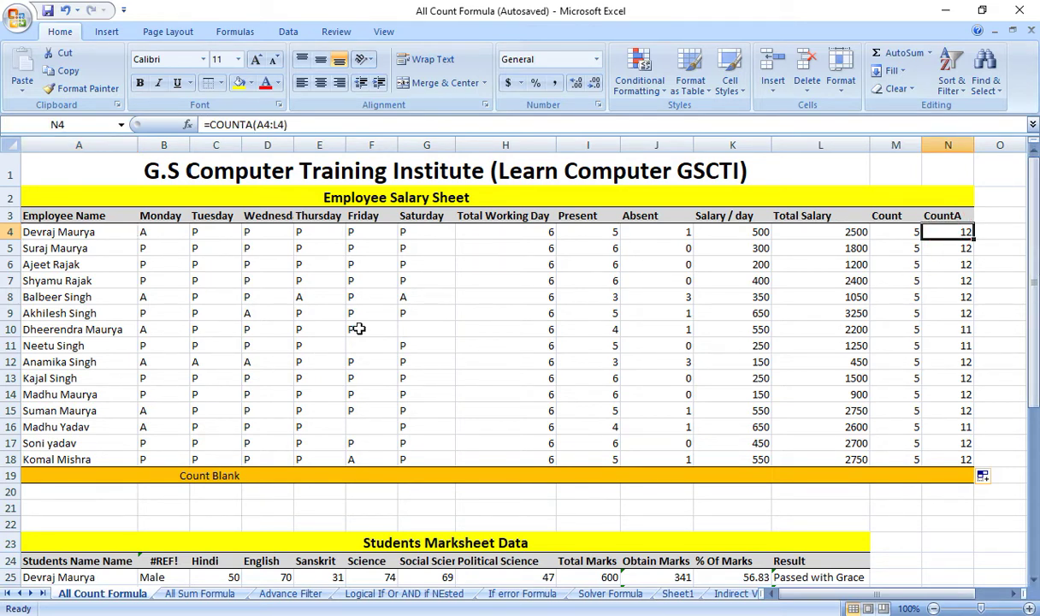
scroll(378, 340, "down", 11)
- Scroll to the Students Marksheet Data tables and select D42 beside Male under Above 60%
scroll(379, 334, "up", 4)
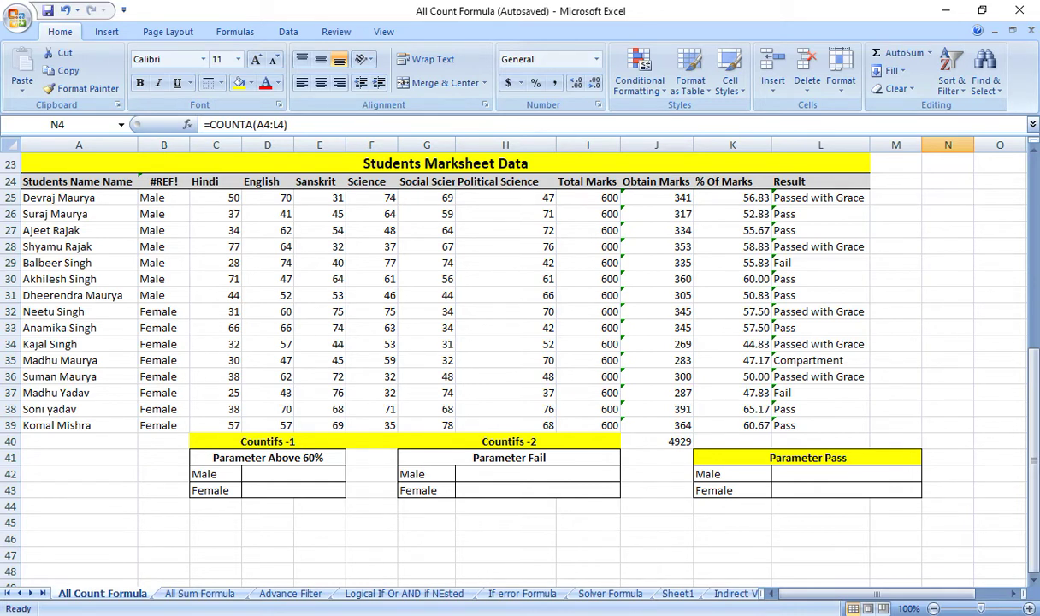
mouse_move(577, 615)
left_click(268, 473)
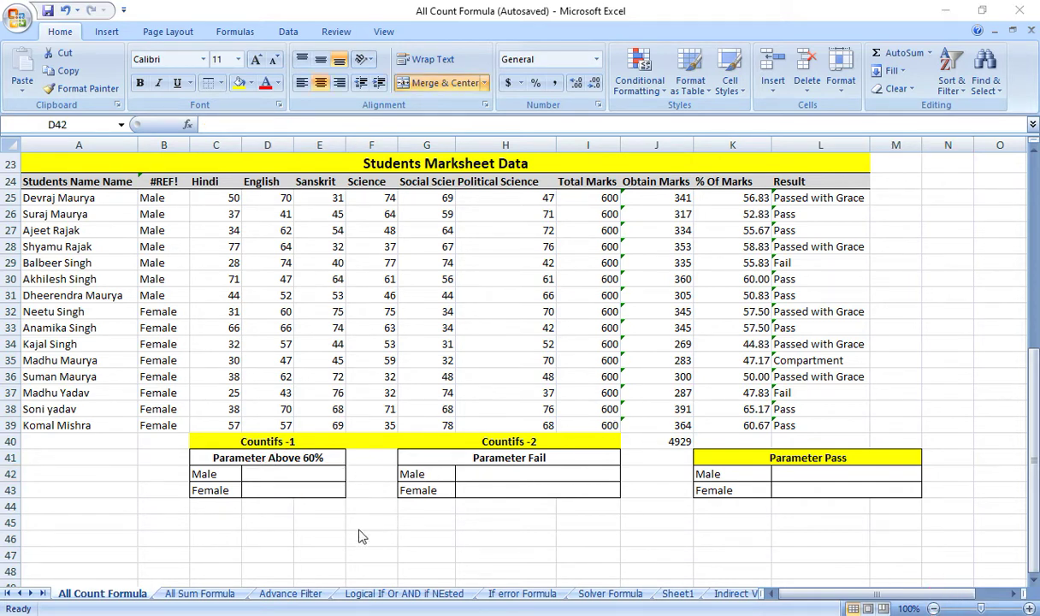
- Start =COUNTIFS in D42 with range B25:B39, replacing the mistaken C42 criterion with B24
left_click(285, 473)
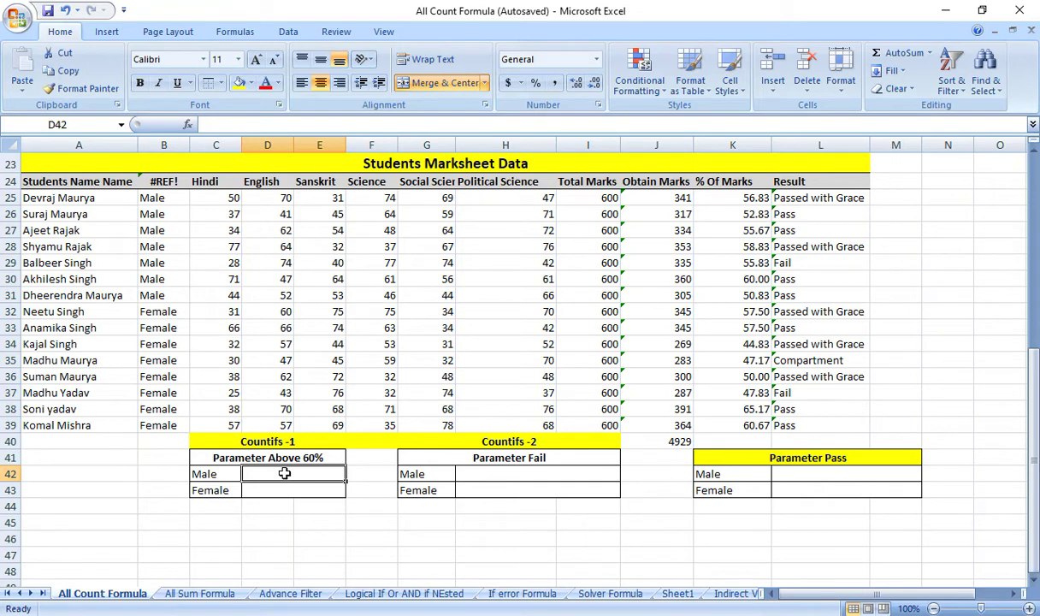
type("=countif")
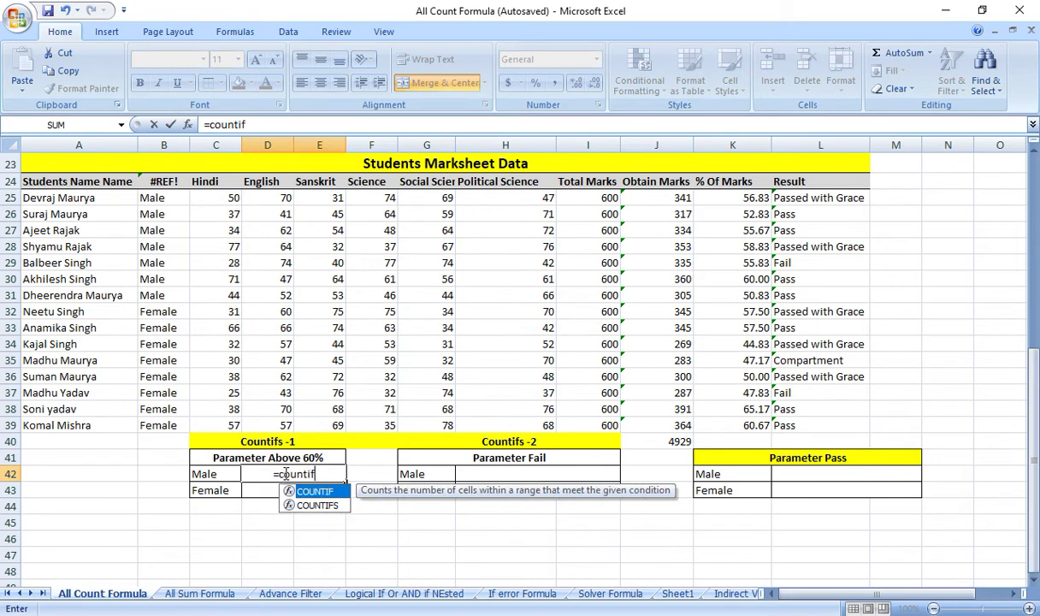
type("s")
key("Tab")
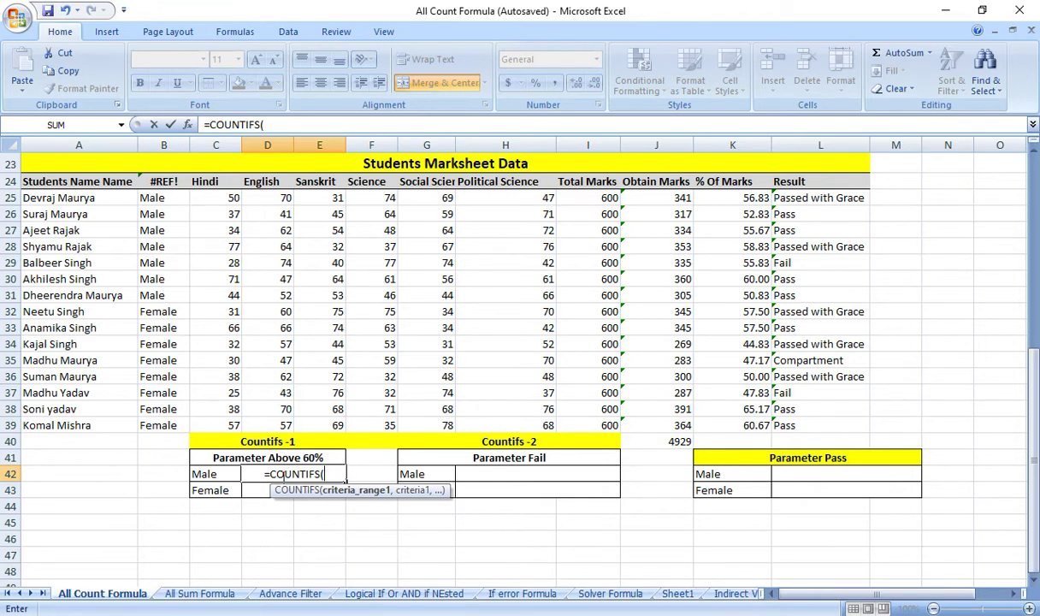
scroll(283, 476, "up", 3)
scroll(282, 475, "down", 3)
left_click(151, 197)
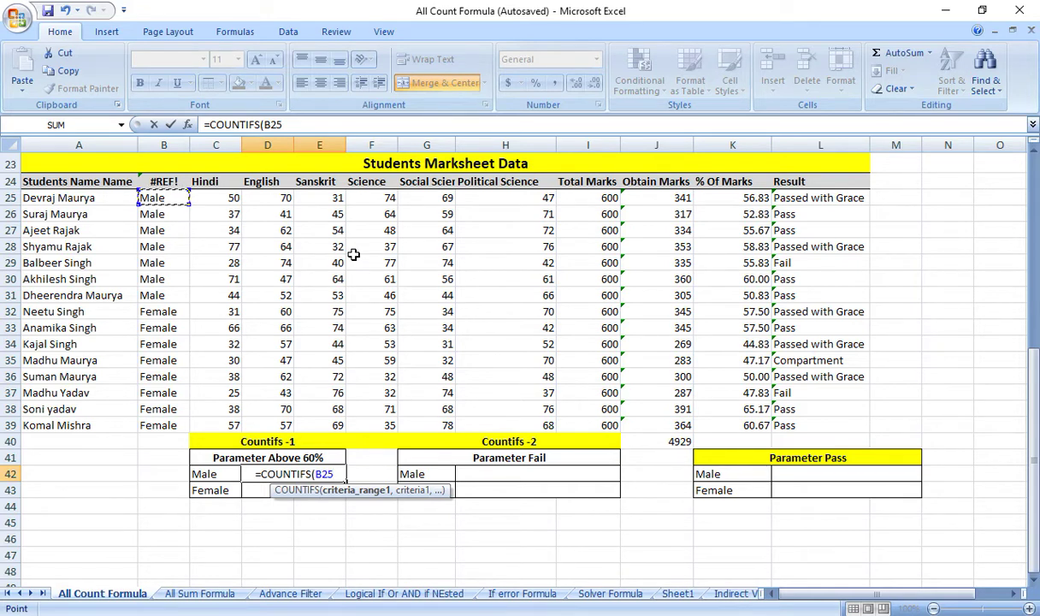
key("shift+Down")
key("shift+Down")
key("shift+Down")
key("shift+Down")
key("shift+Down")
key("shift+Down")
key("shift+Down")
key("shift+Down")
key("shift+Down")
key("shift+Down")
key("shift+Down")
key("shift+Down")
key("shift+Down")
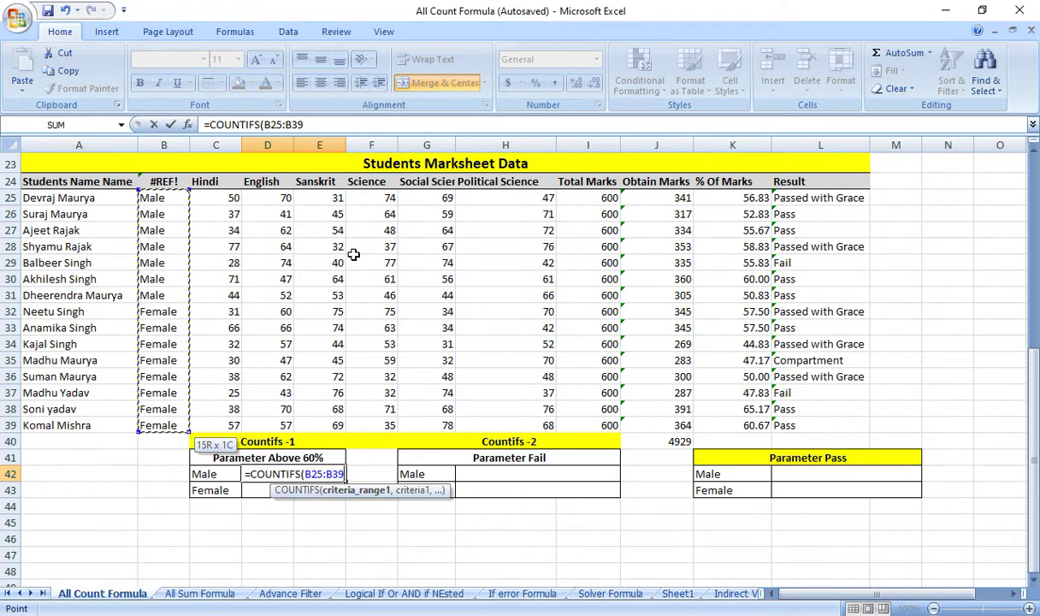
type(",")
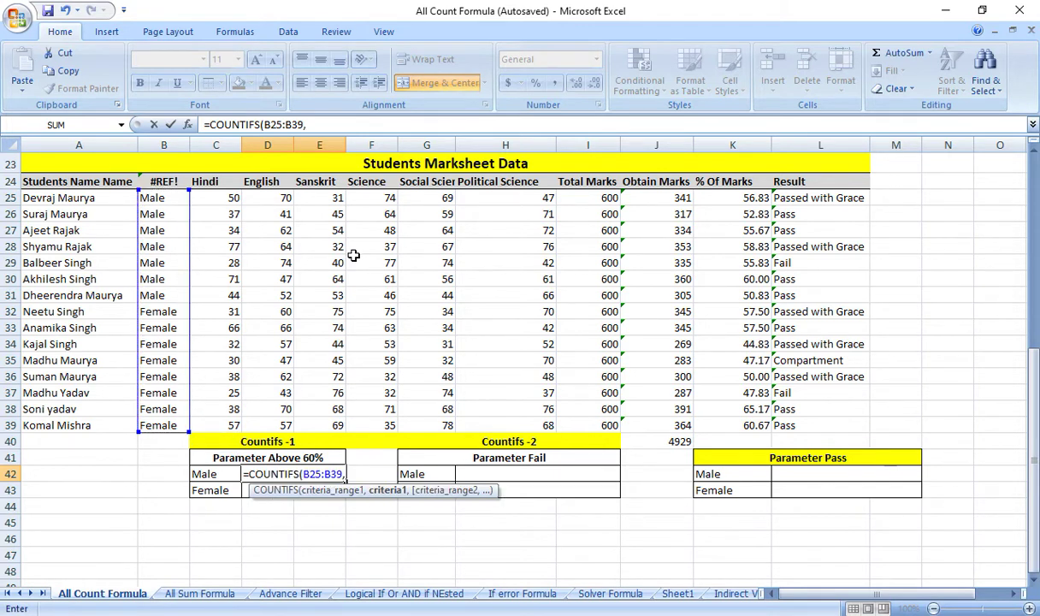
left_click(211, 475)
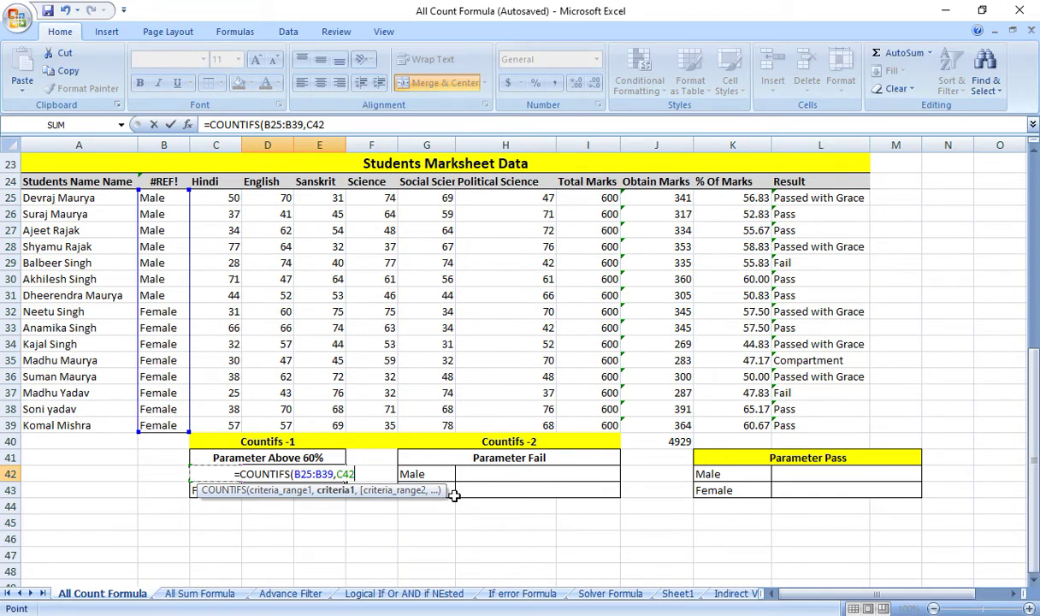
key("BackSpace")
key("BackSpace")
key("BackSpace")
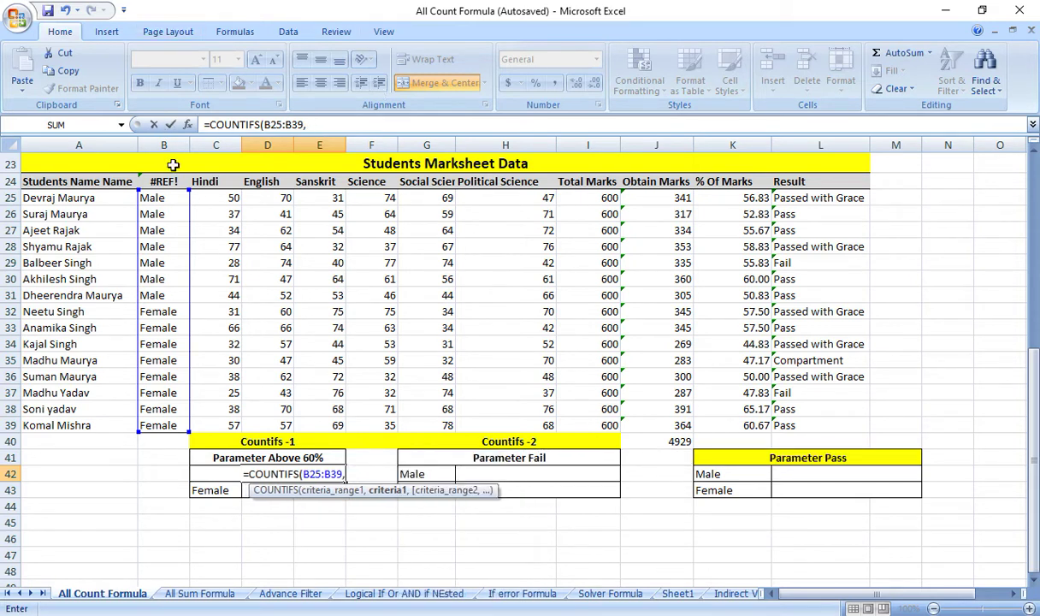
left_click(168, 181)
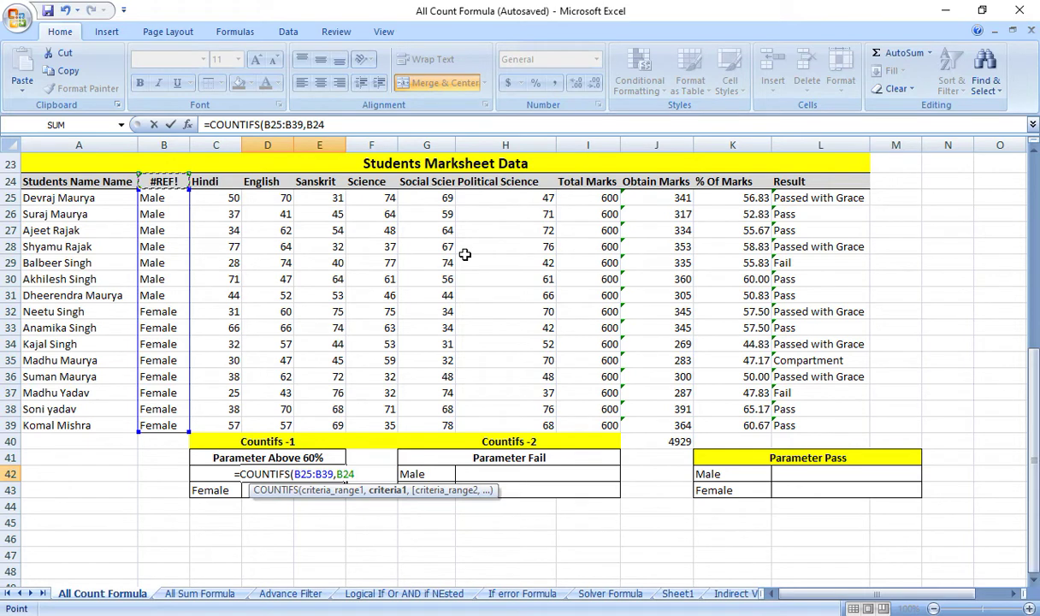
- Complete D42 as =COUNTIFS(B25:B39,B24,K25:K39,">=60") and enter it
type(",")
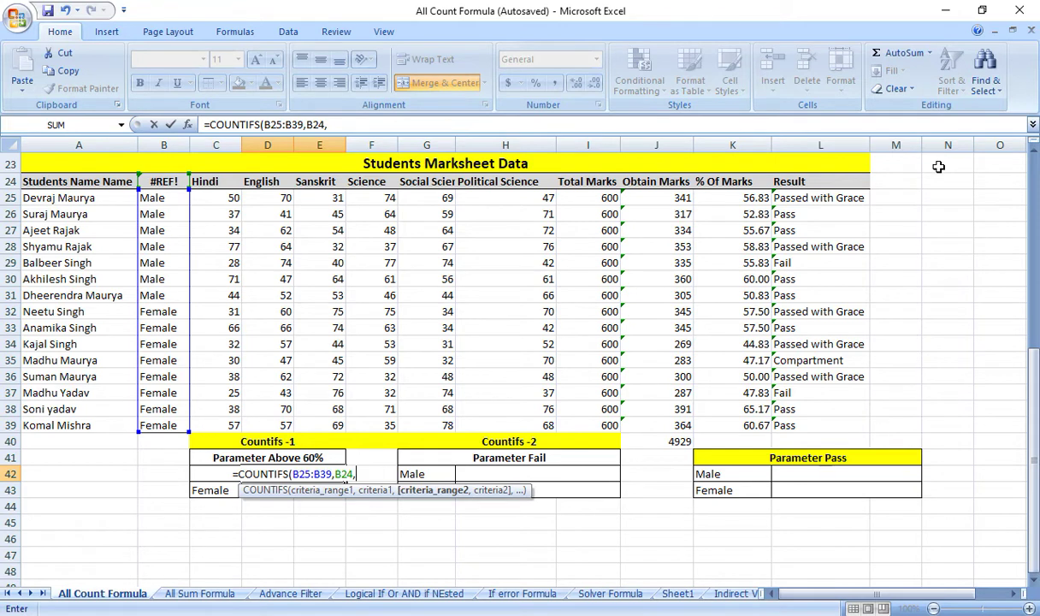
left_click(735, 198)
key("shift+Down")
key("shift+Down")
key("shift+Down")
key("shift+Down")
key("shift+Down")
key("shift+Down")
key("shift+Down")
key("shift+Down")
key("shift+Down")
key("shift+Down")
key("shift+Down")
key("shift+Down")
key("shift+Down")
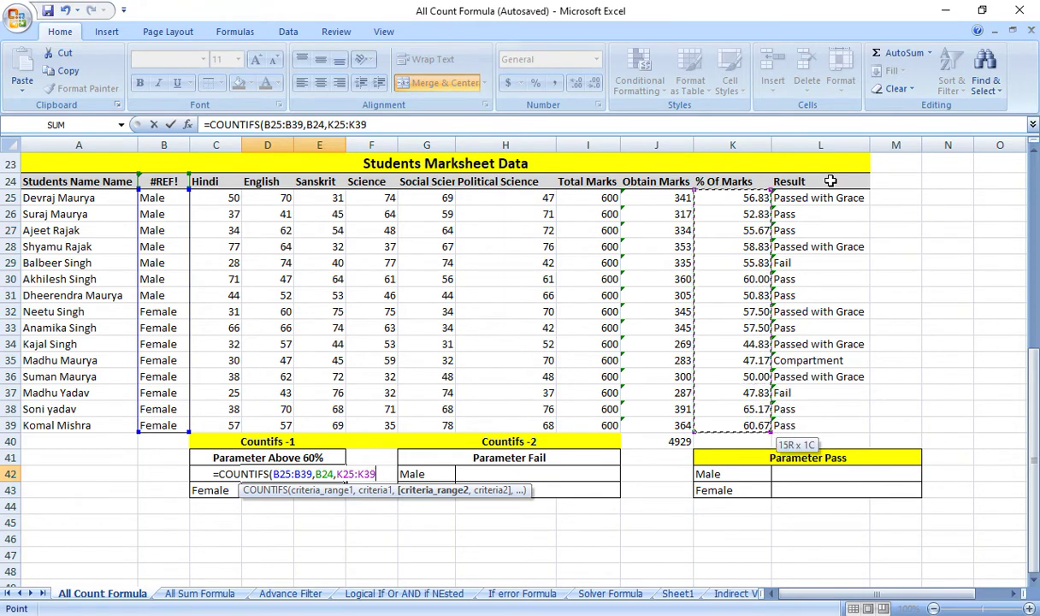
type(",")
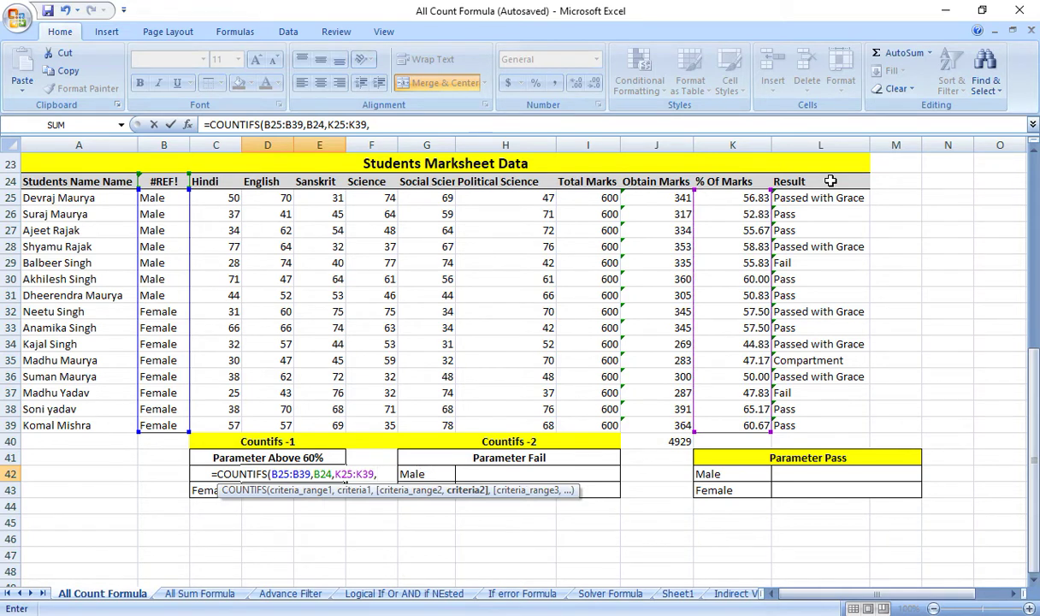
type("\"")
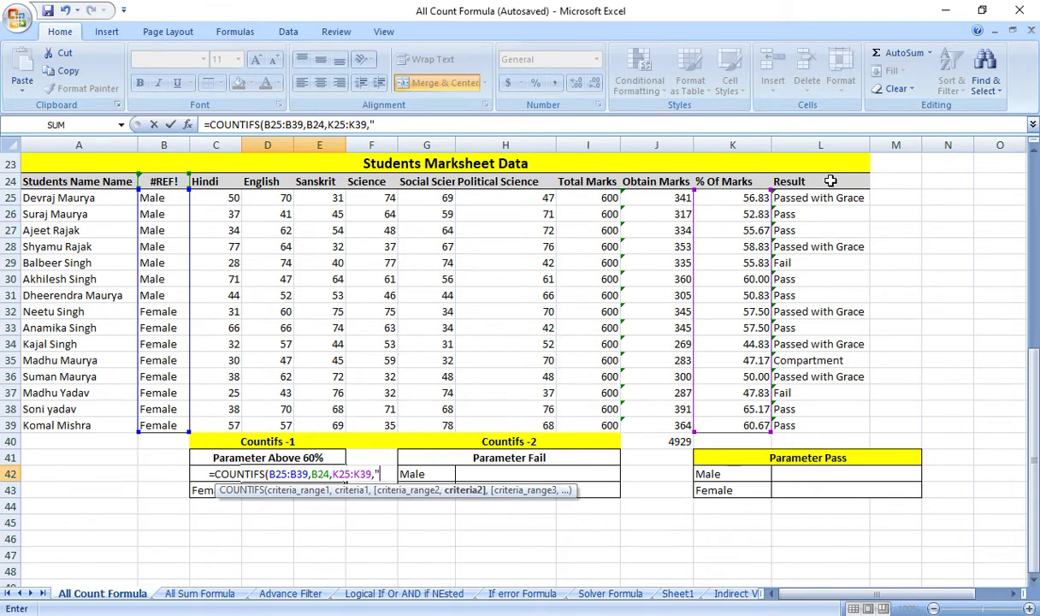
type(">=")
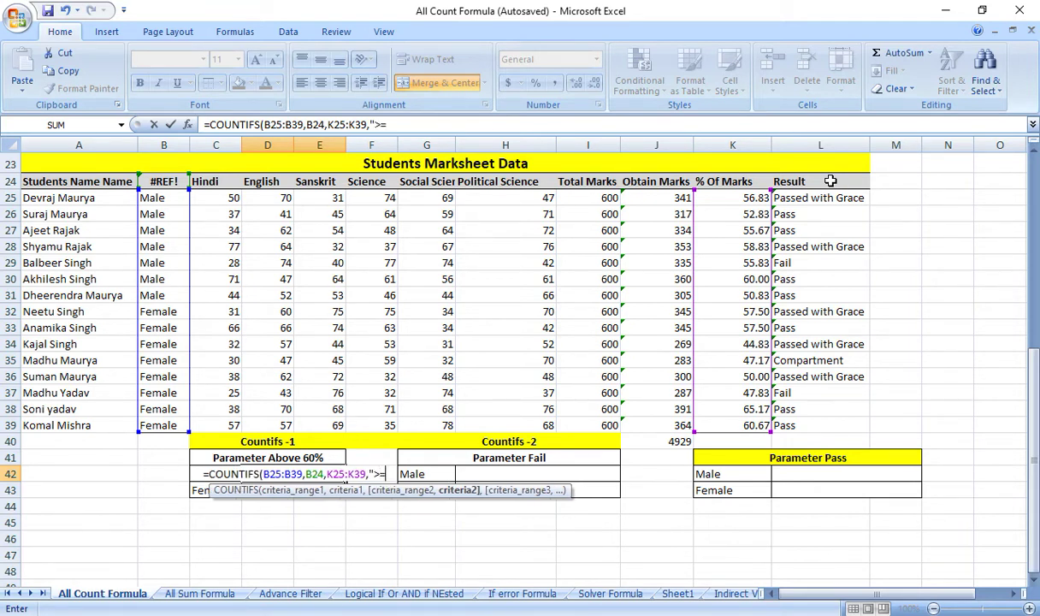
type("60")
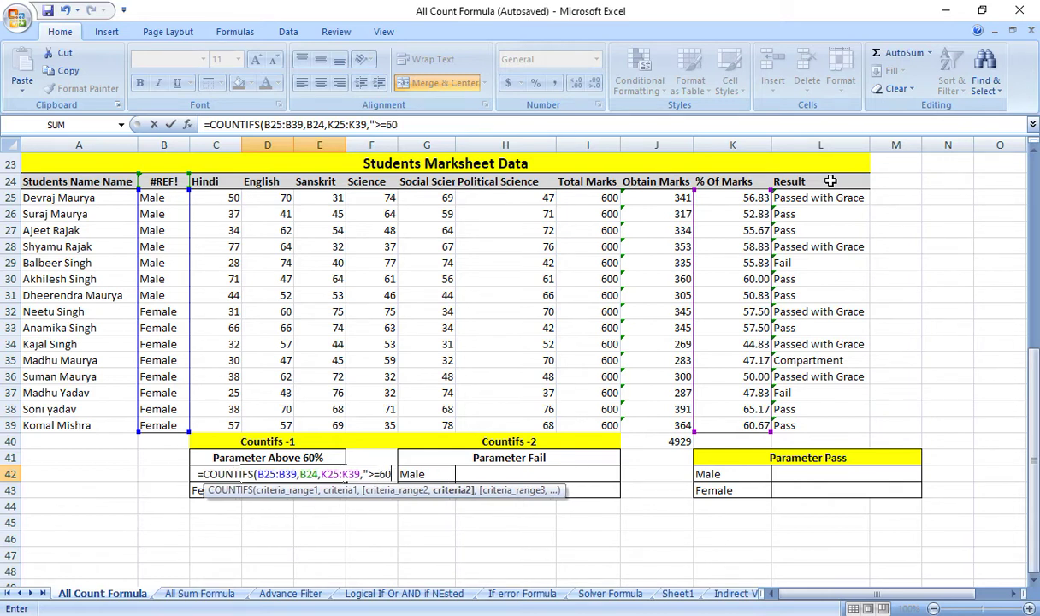
type("\"")
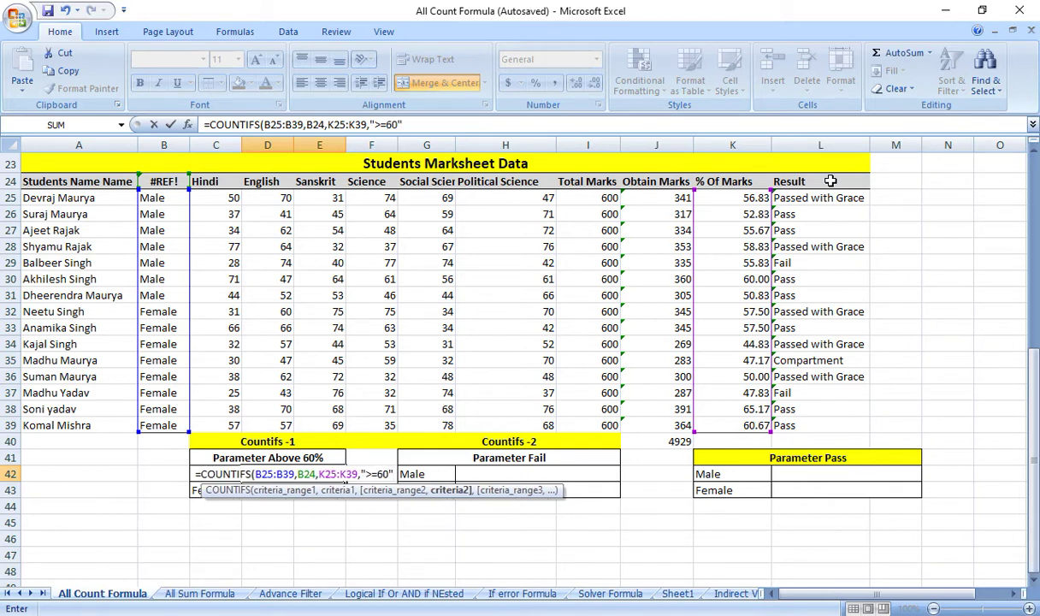
type(")")
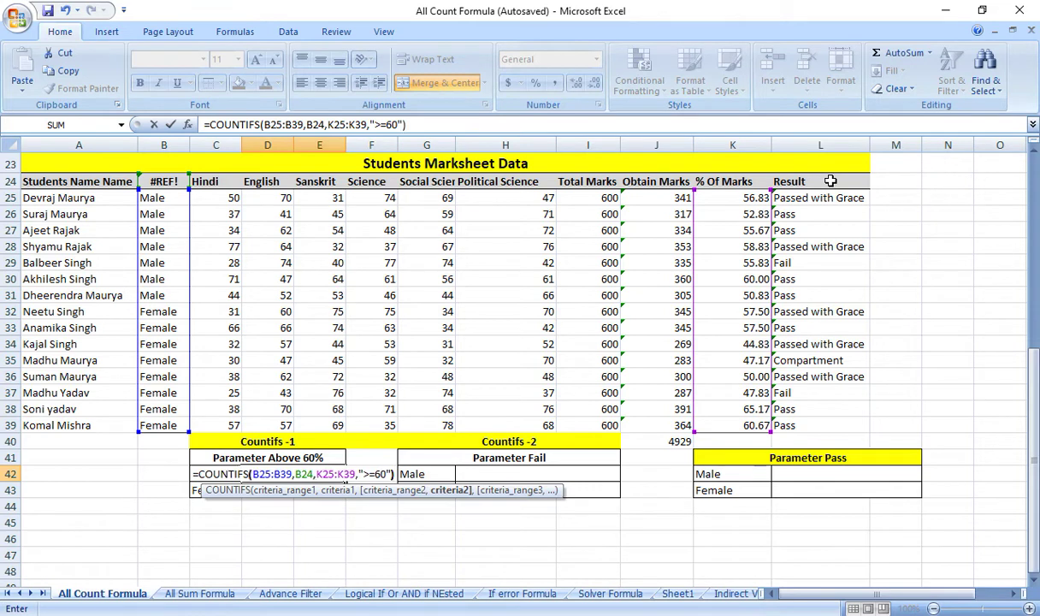
key("Return")
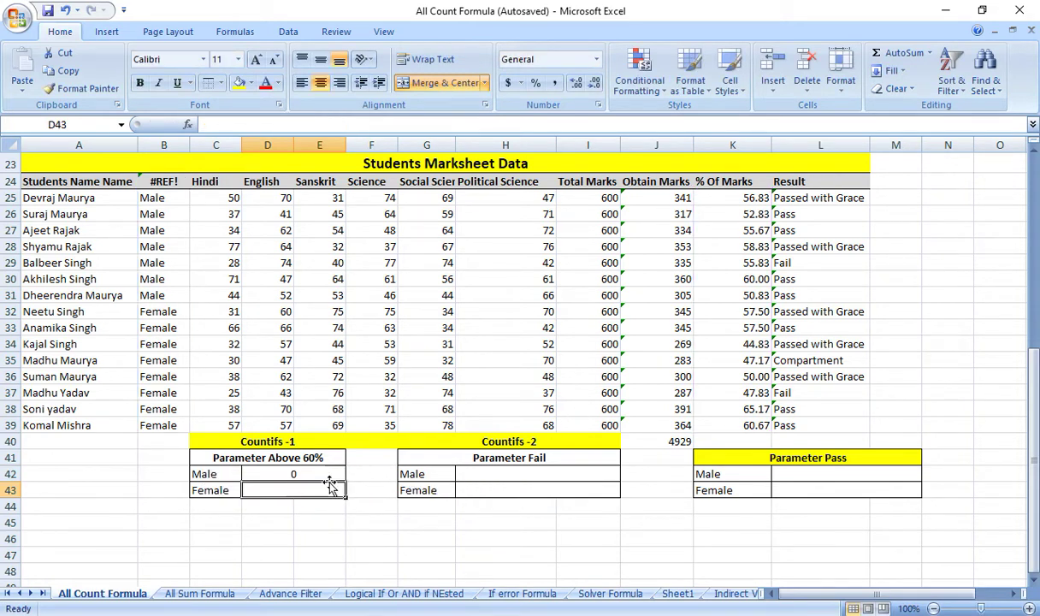
- Replace the #REF! gender header in B24 with Male, making the Male above-60% count 1
left_click(301, 472)
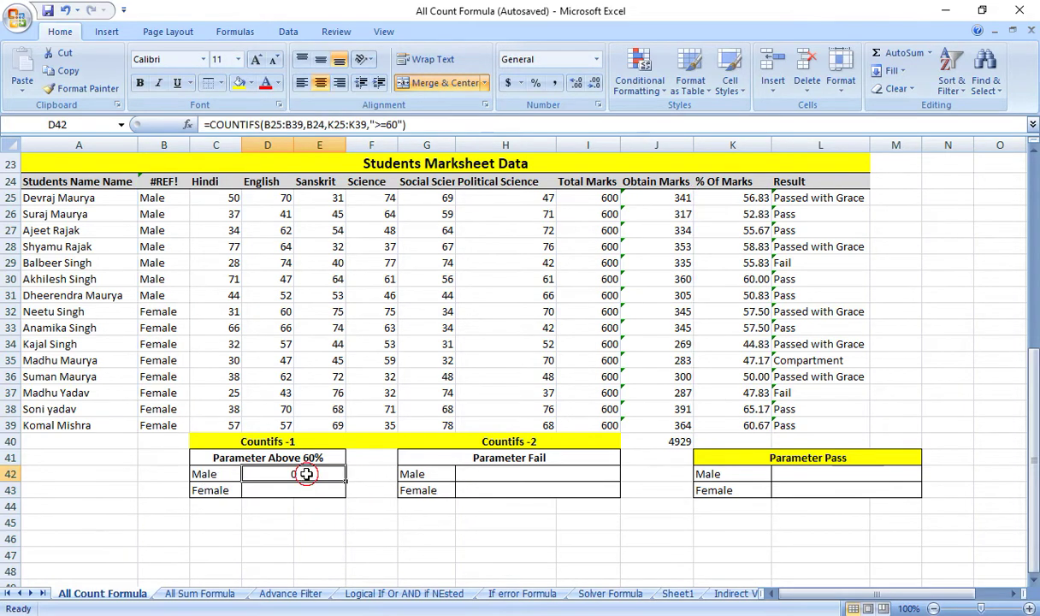
left_click(163, 180)
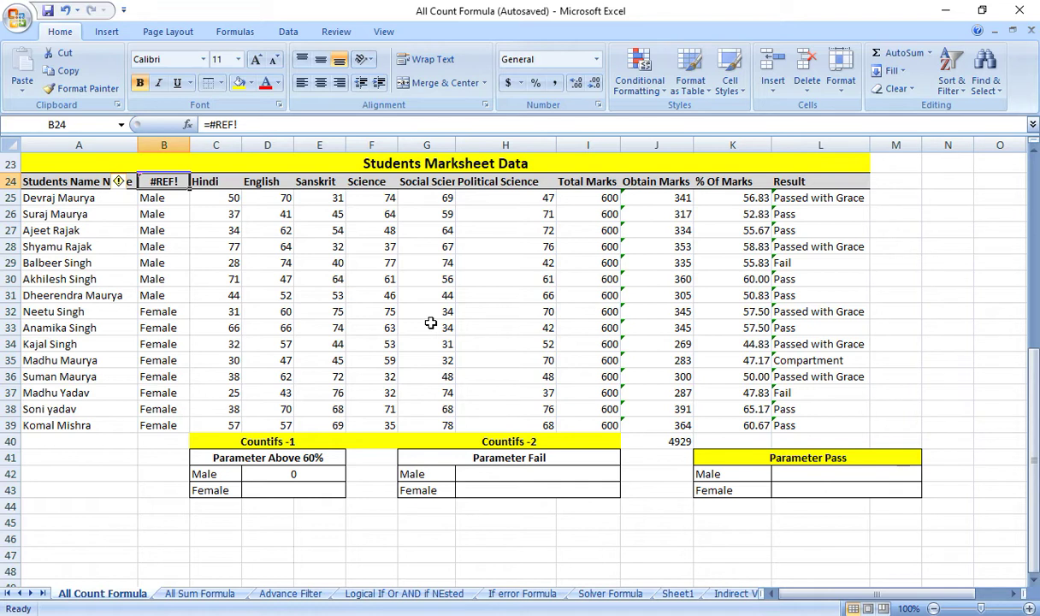
type("Male")
key("Return")
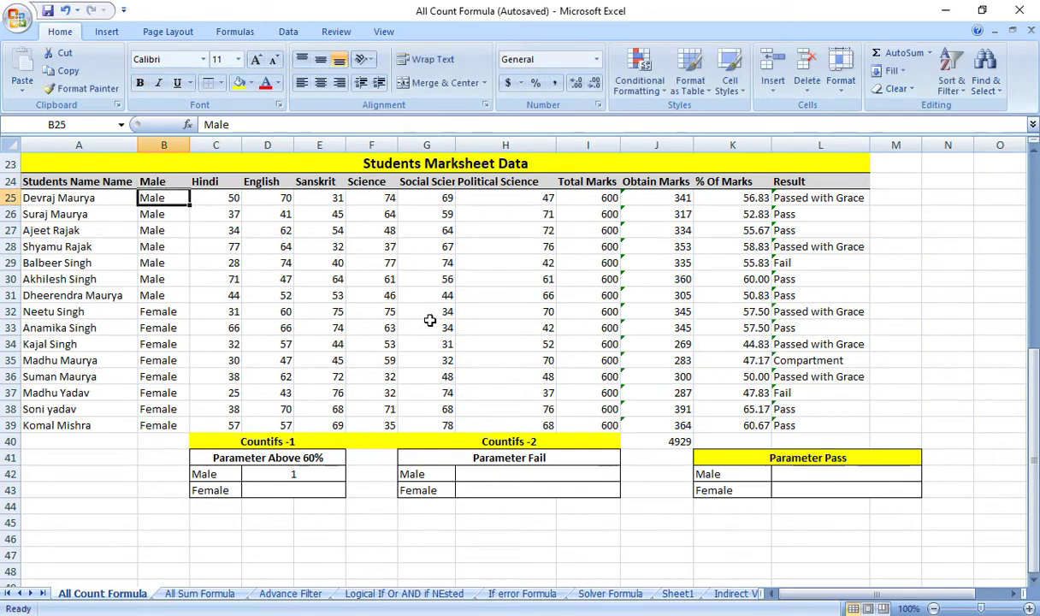
left_click(164, 178)
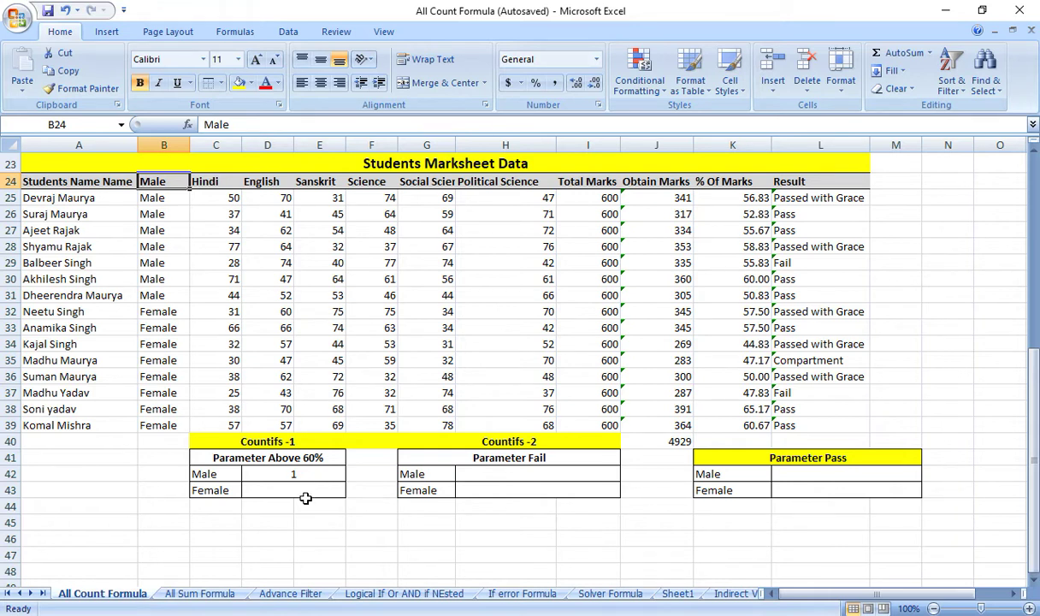
left_click(305, 489)
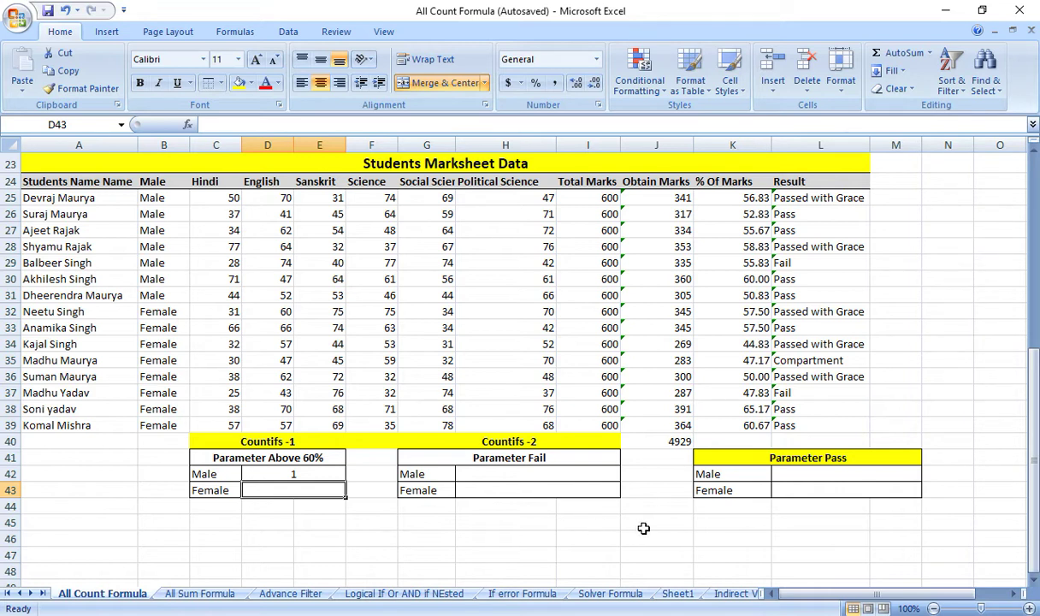
type("=co")
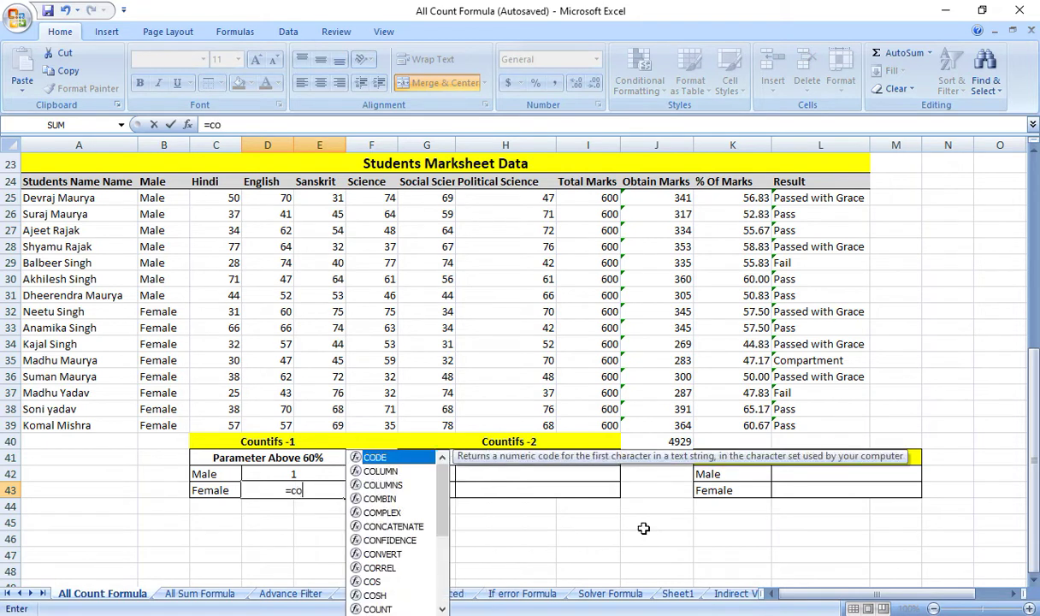
type("un")
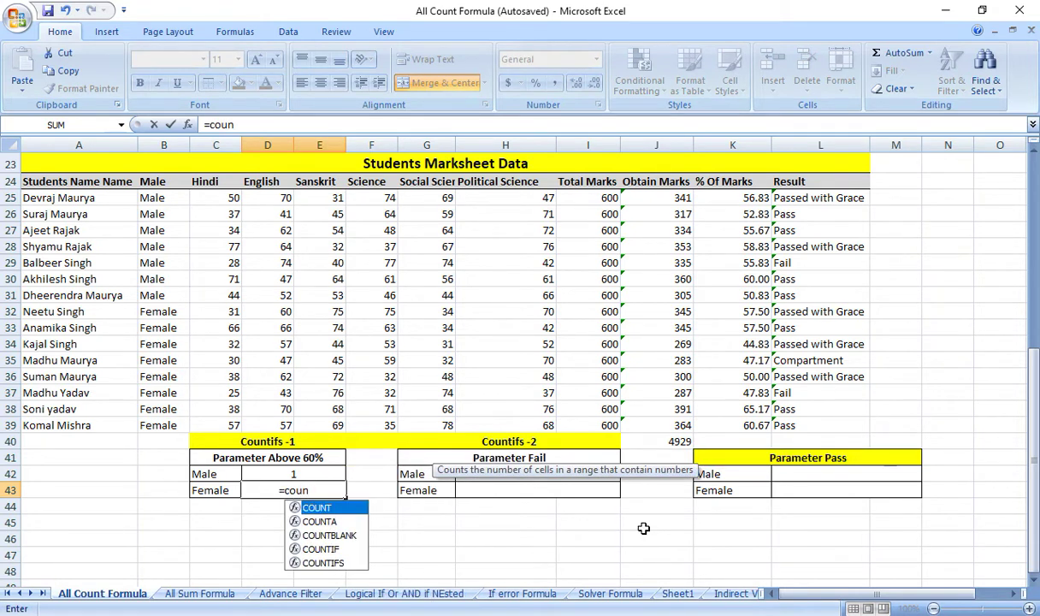
- Enter =COUNTIFS(B25:B39,B24,K25:K39,">=60") in D43 for the Female above-60% count
key("Down")
key("Down")
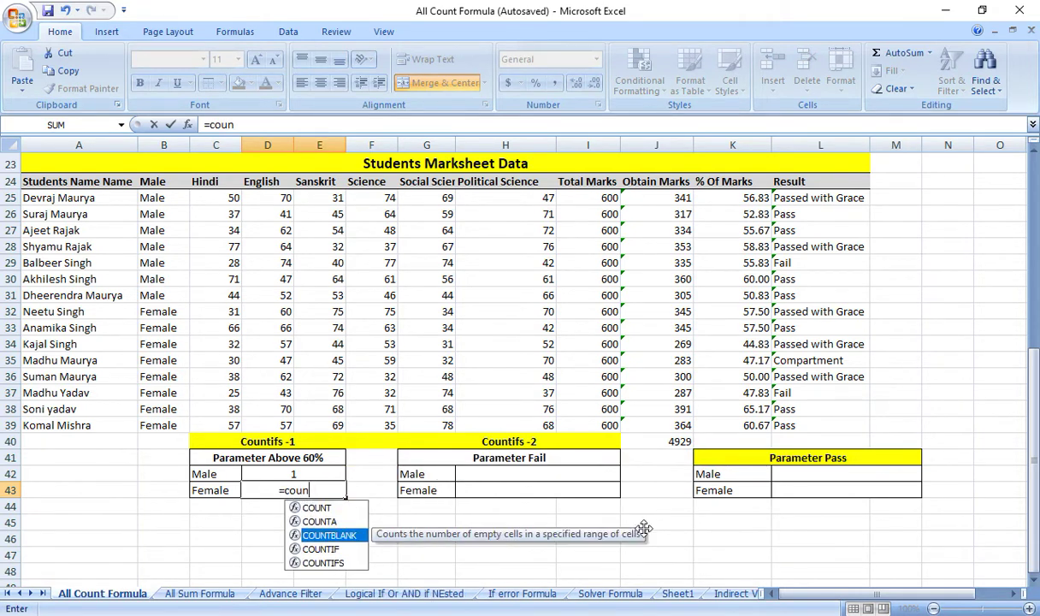
key("Down")
key("Down")
key("Tab")
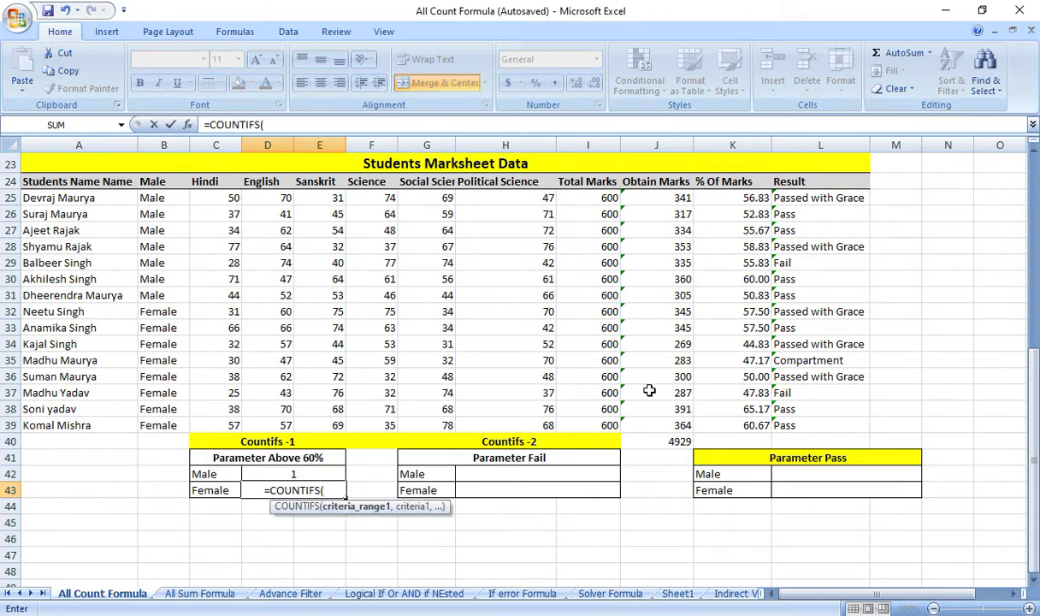
left_click_drag(160, 201, 163, 262)
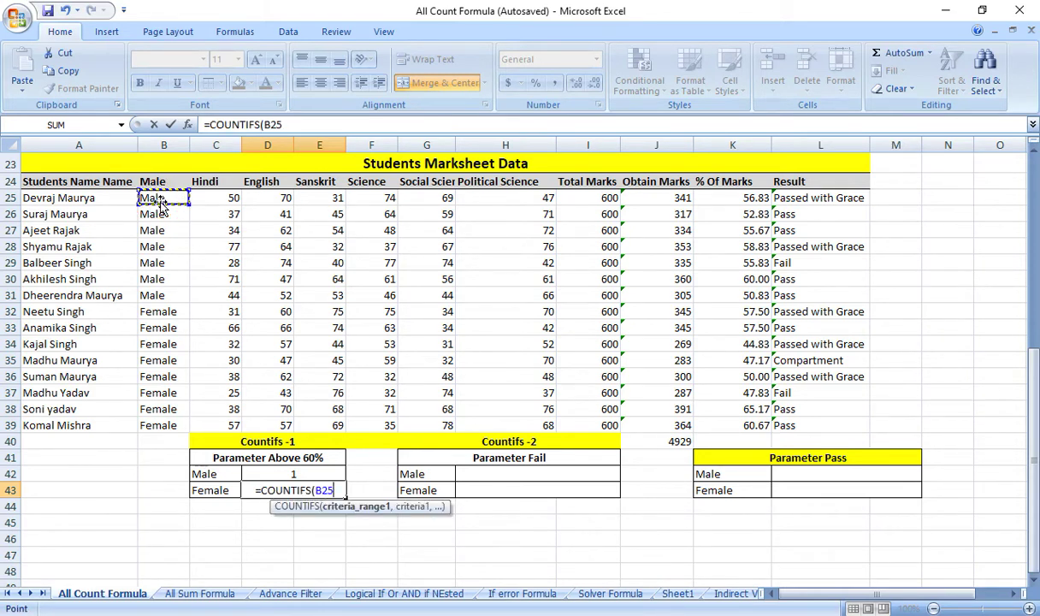
key("shift+Down")
key("shift+Down")
key("shift+Down")
key("shift+Down")
key("shift+Down")
key("shift+Down")
key("shift+Down")
key("shift+Down")
key("shift+Down")
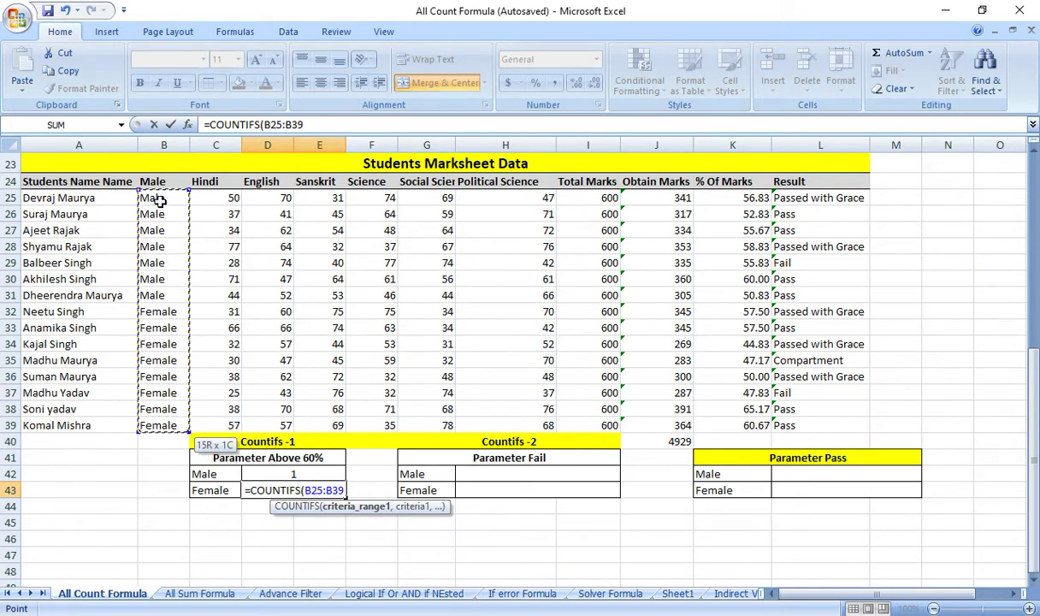
type(",")
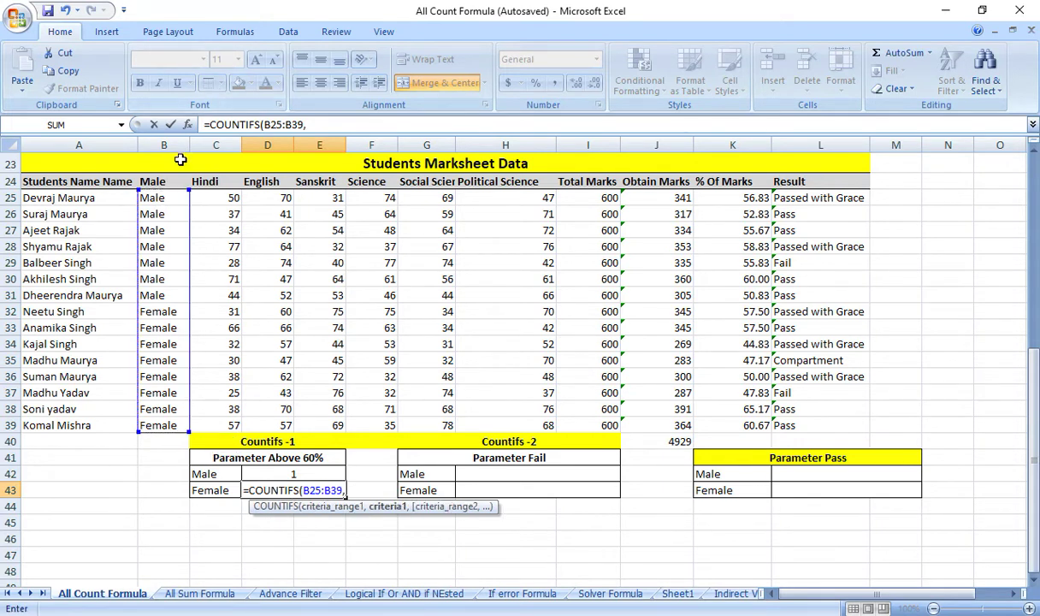
left_click(159, 182)
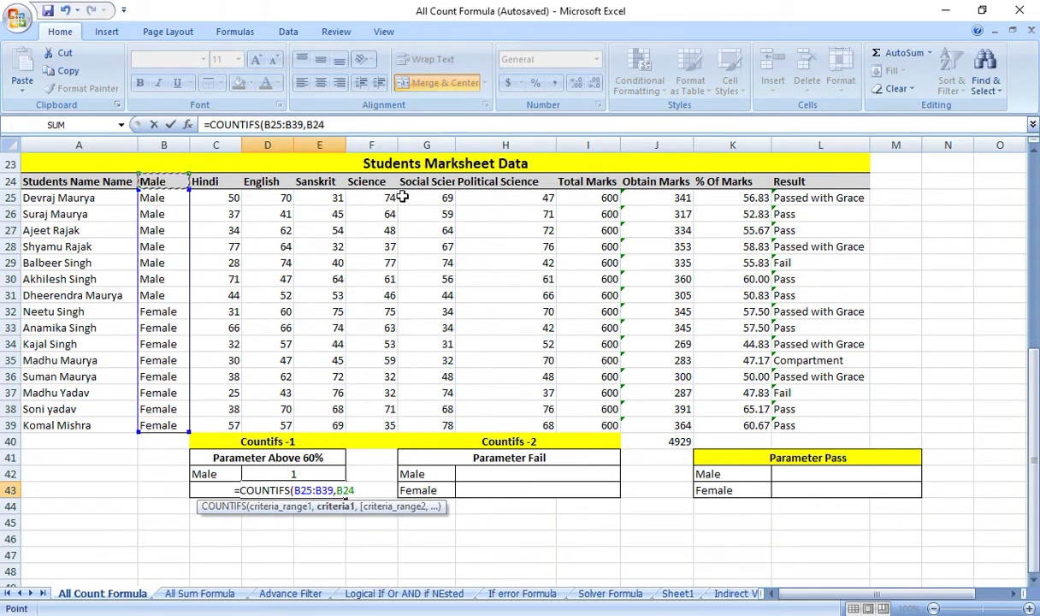
type(",")
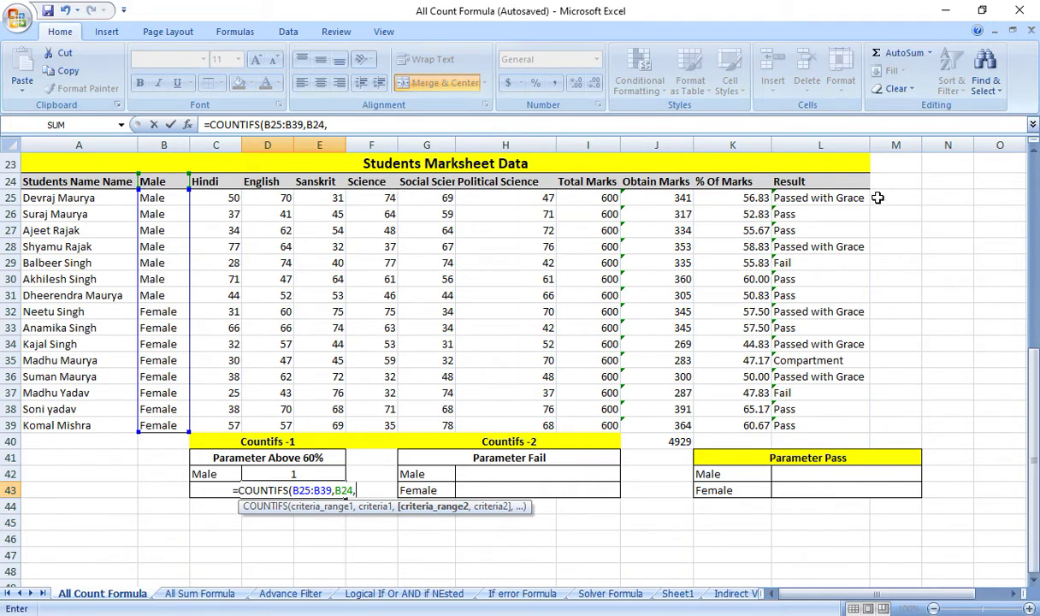
left_click(736, 199)
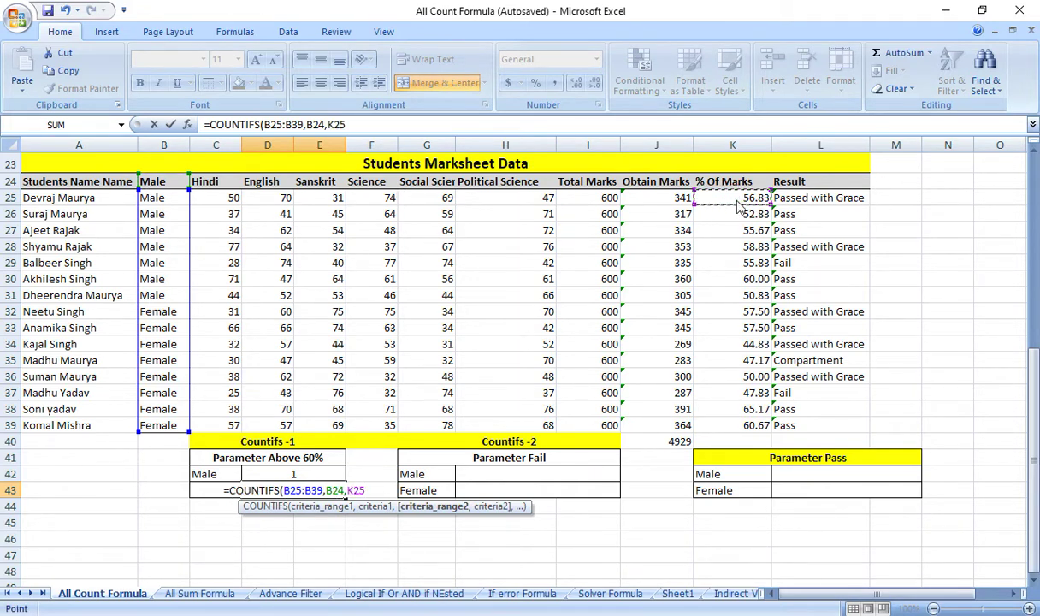
left_click_drag(735, 199, 737, 280)
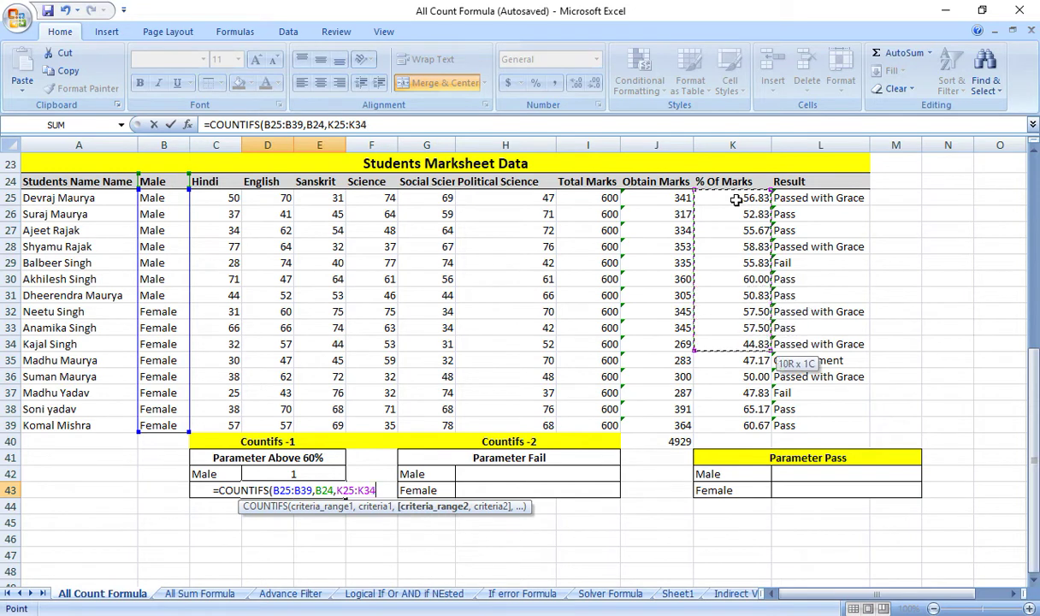
left_click_drag(737, 281, 737, 427)
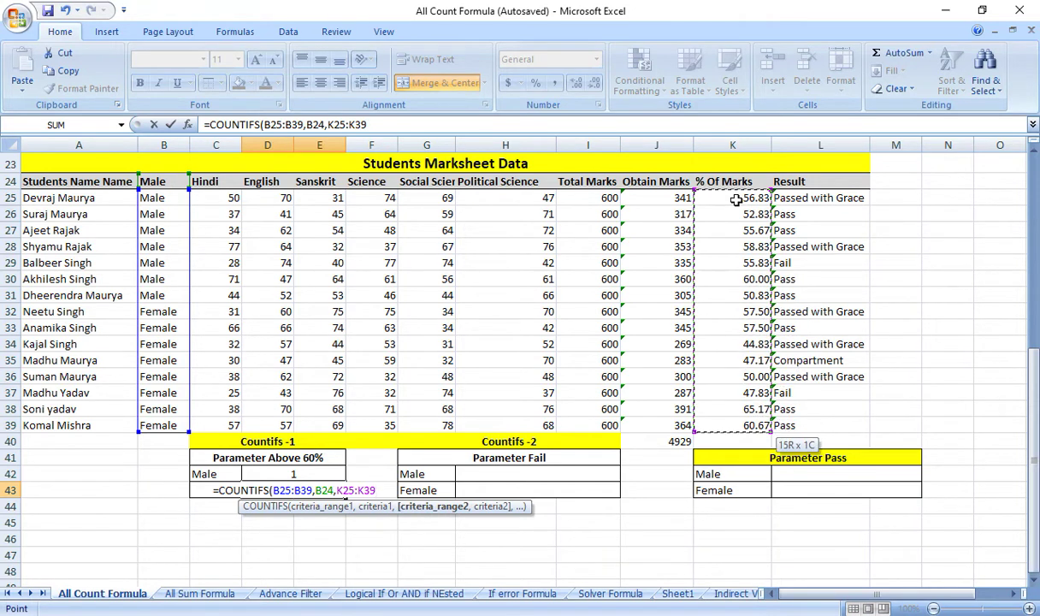
type(",")
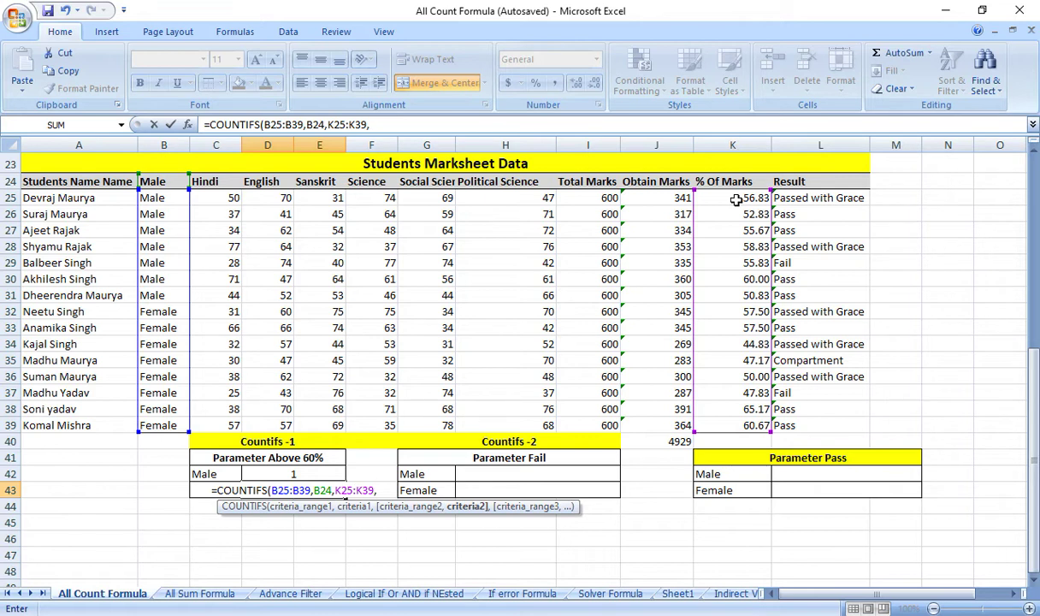
type("\"")
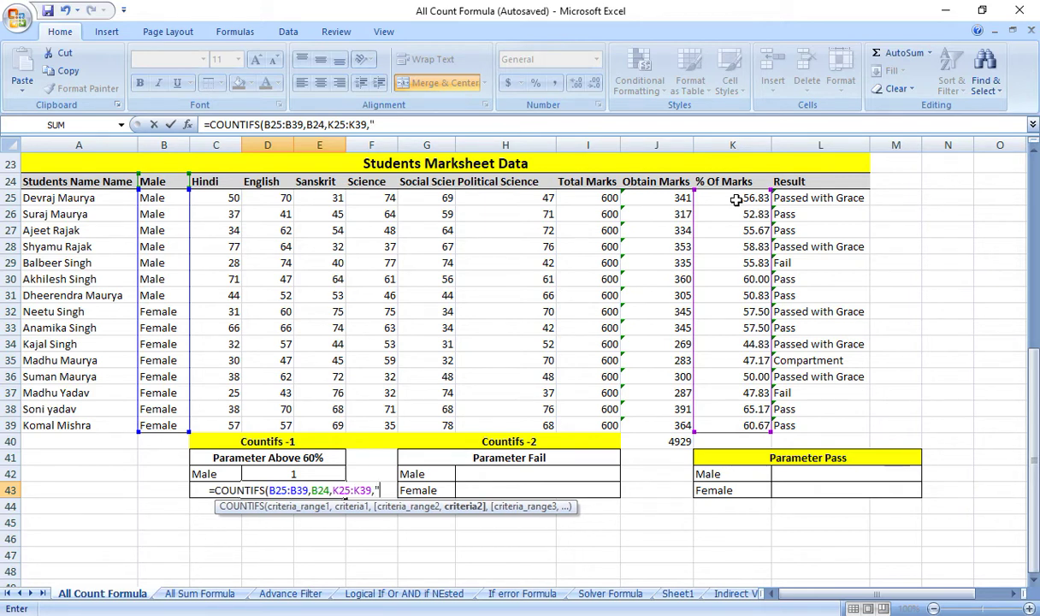
type(">=")
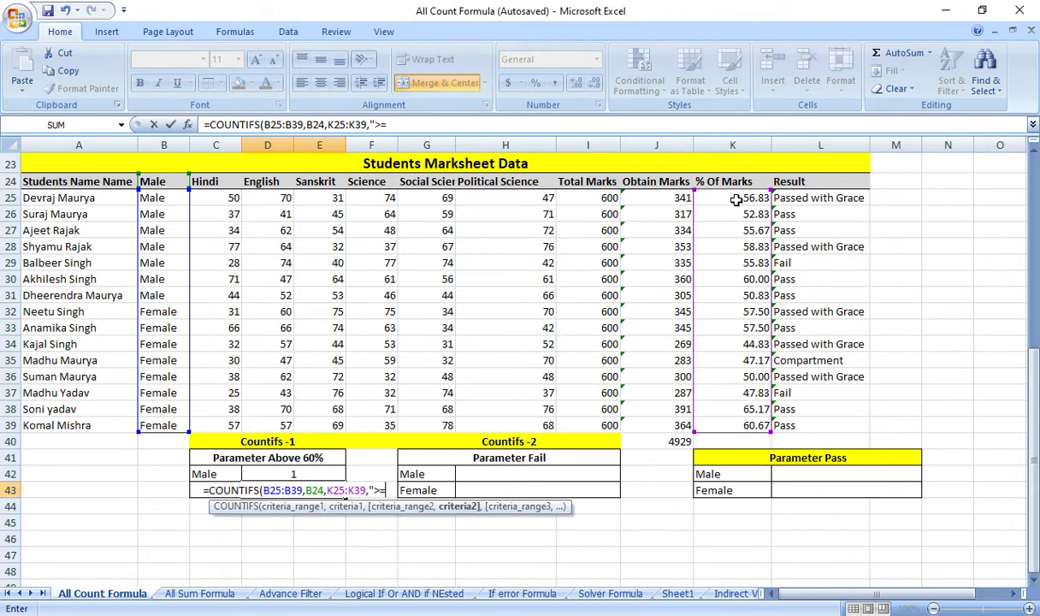
type("60")
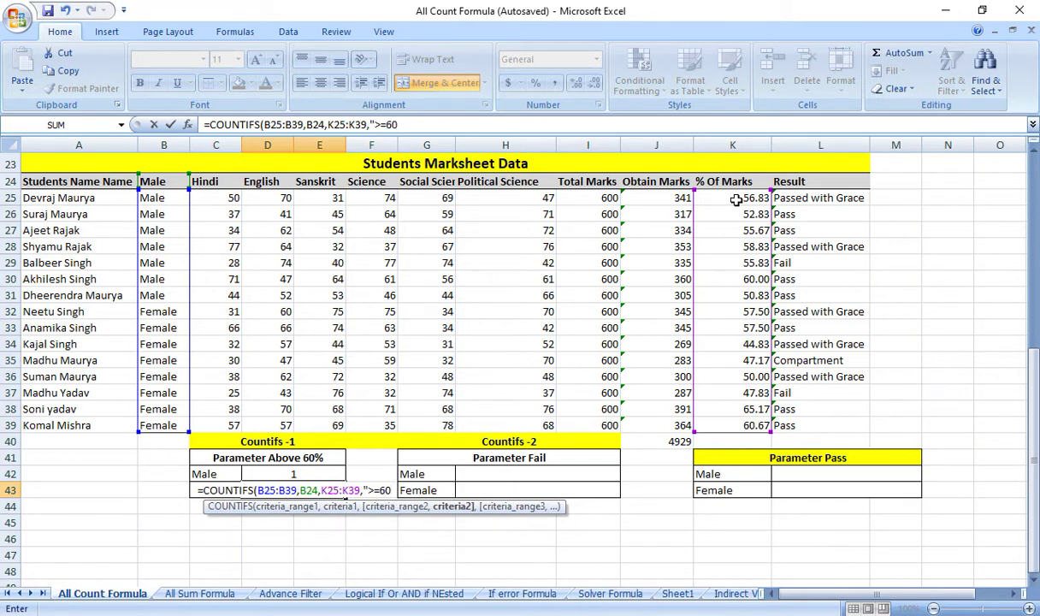
type("\"")
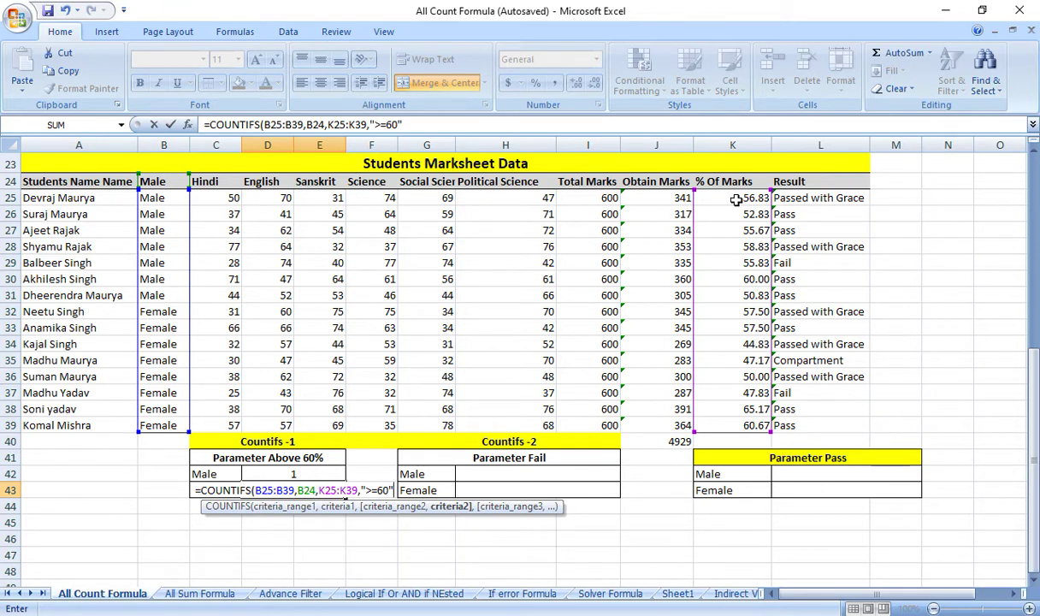
type(")")
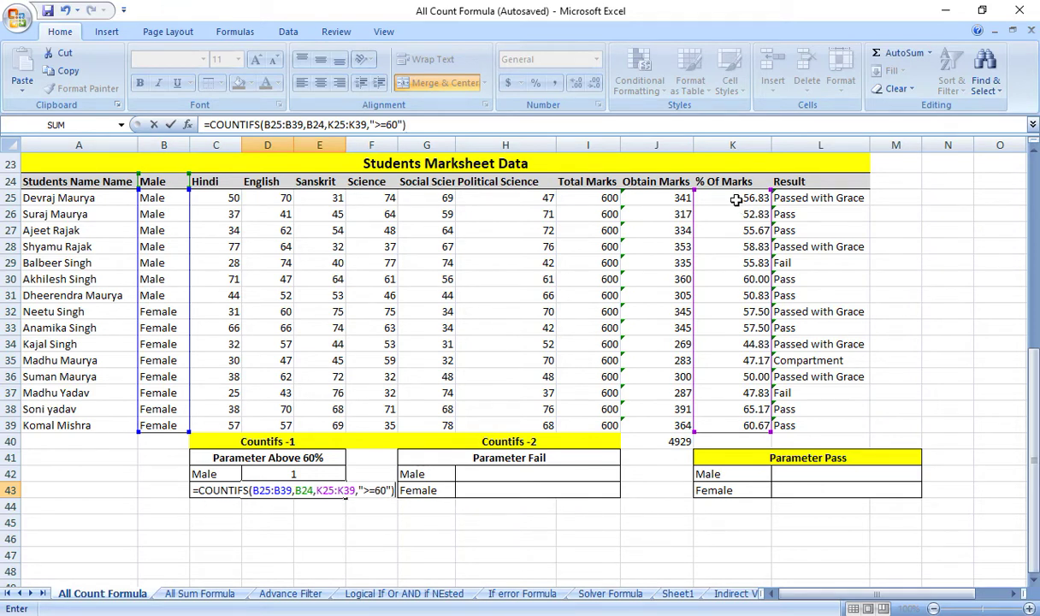
key("Return")
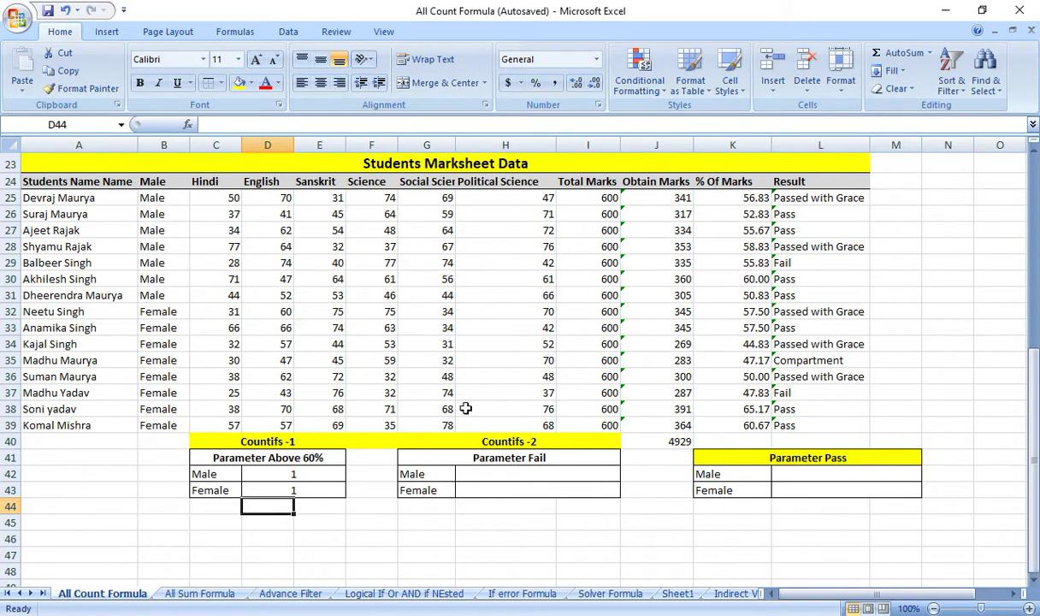
- Test Female in B24, then make the D43 formula use the Female label C43, returning 2
left_click(291, 489)
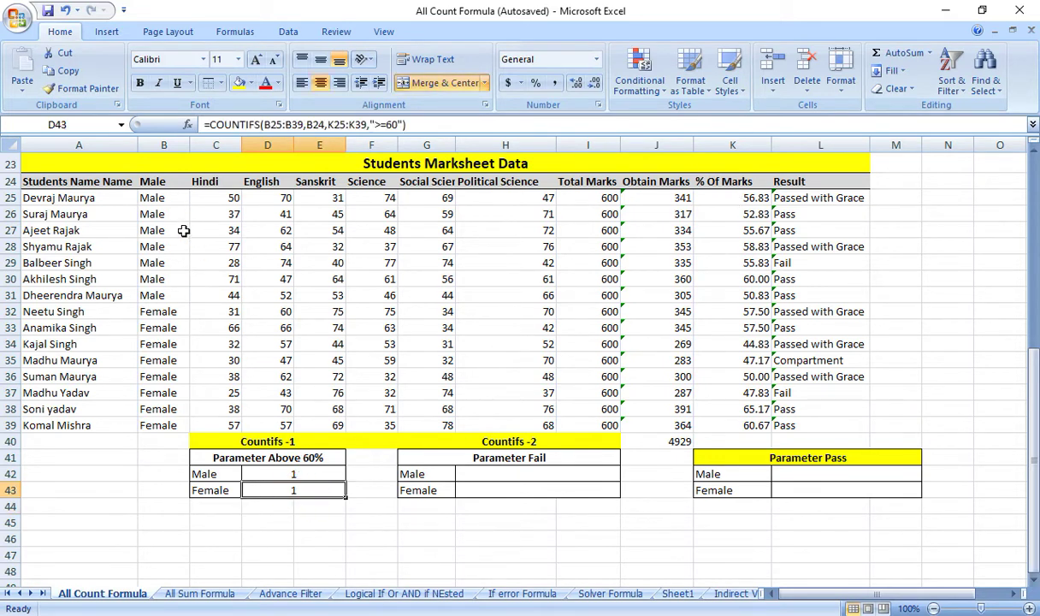
left_click(152, 179)
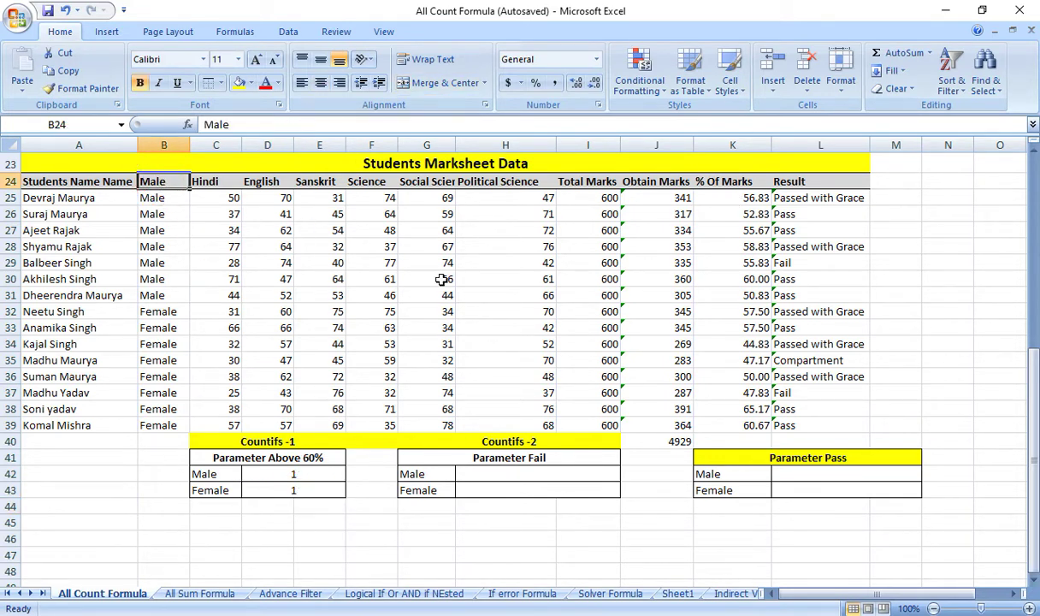
type("Female")
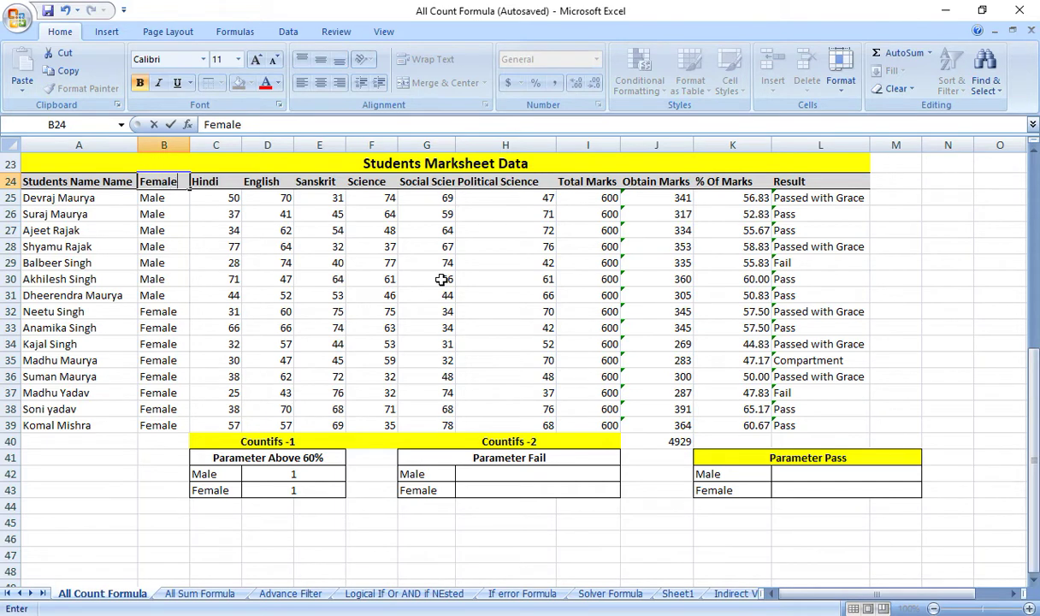
key("Return")
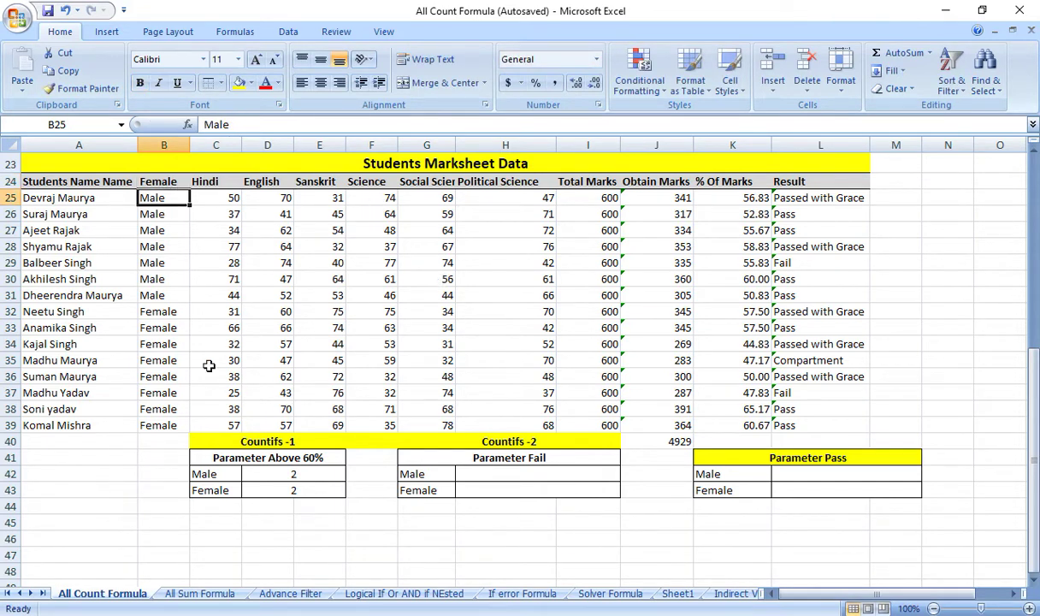
left_click(161, 182)
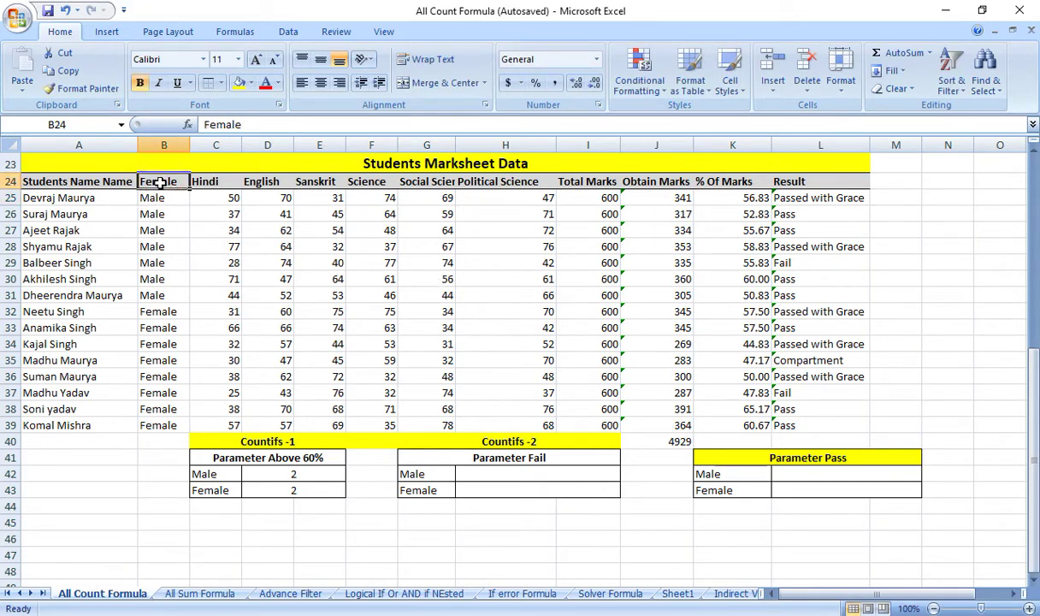
left_click(279, 490)
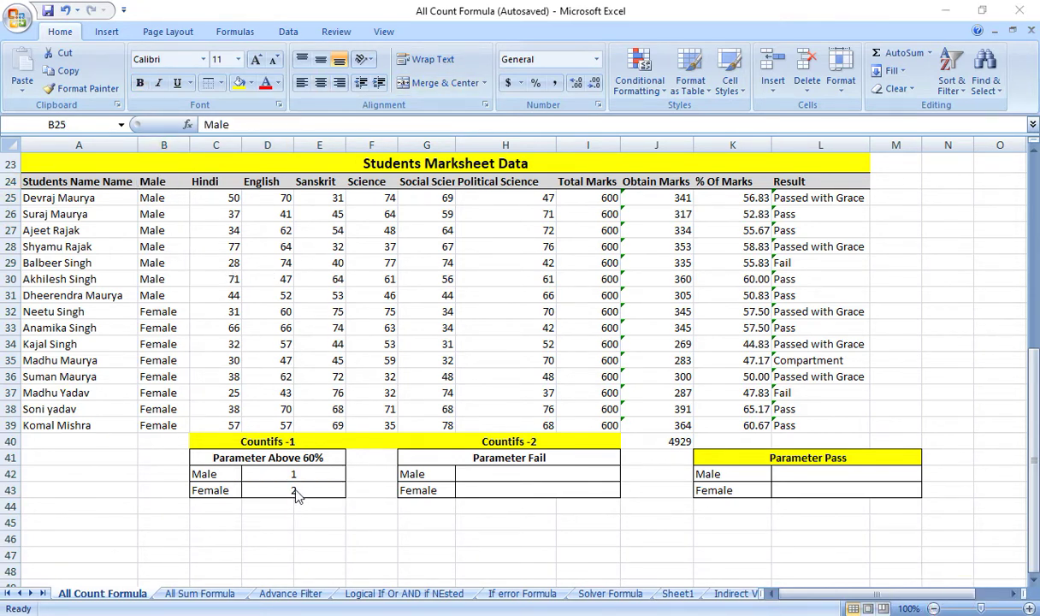
left_click(294, 490)
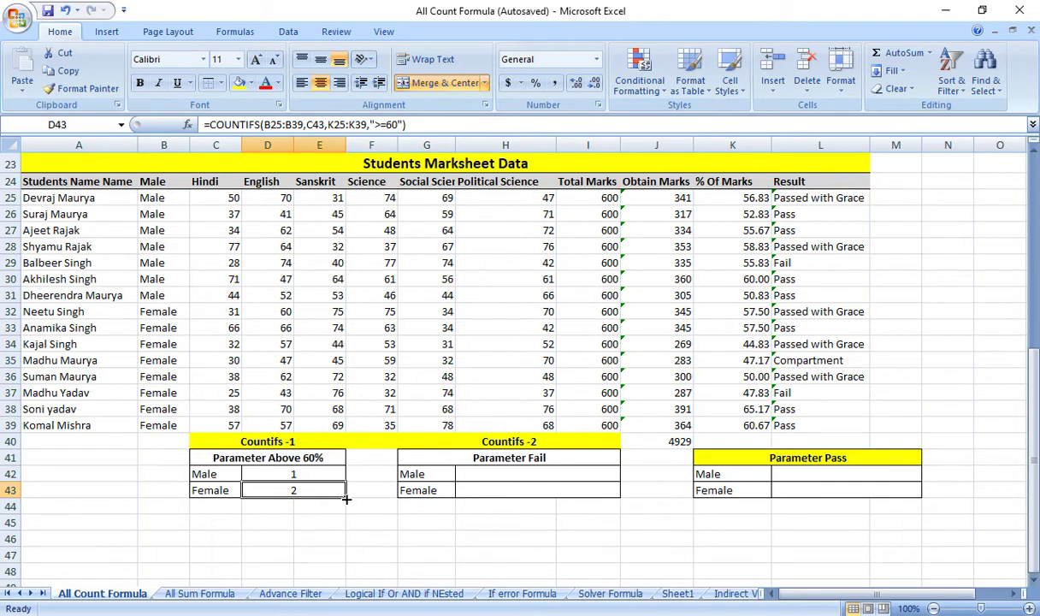
left_click(507, 472)
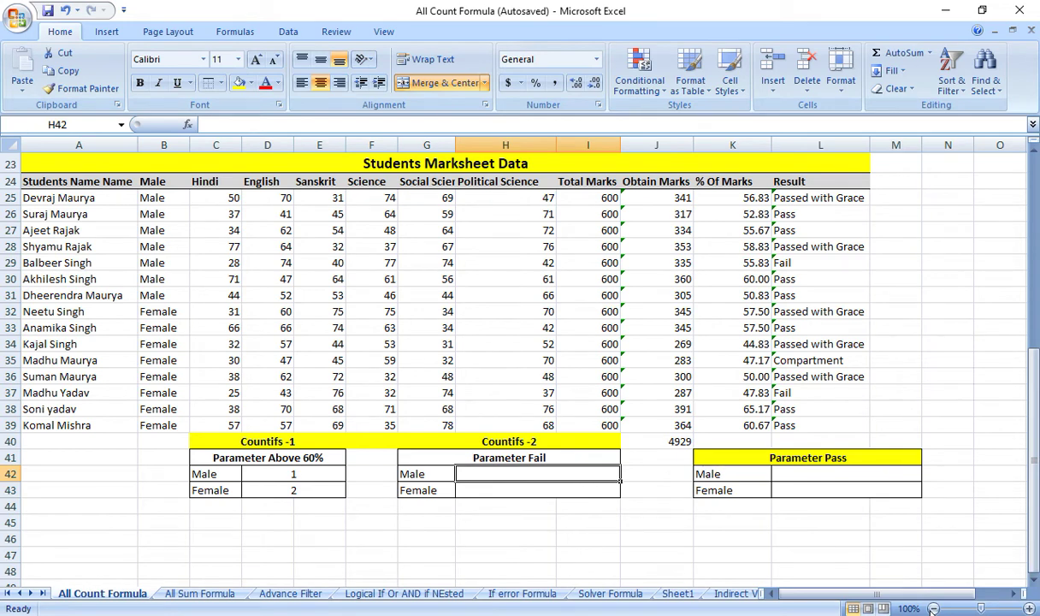
- Begin COUNTIFS in H42 with gender range B25:B39 and the Male label G42 as criterion
type("=c")
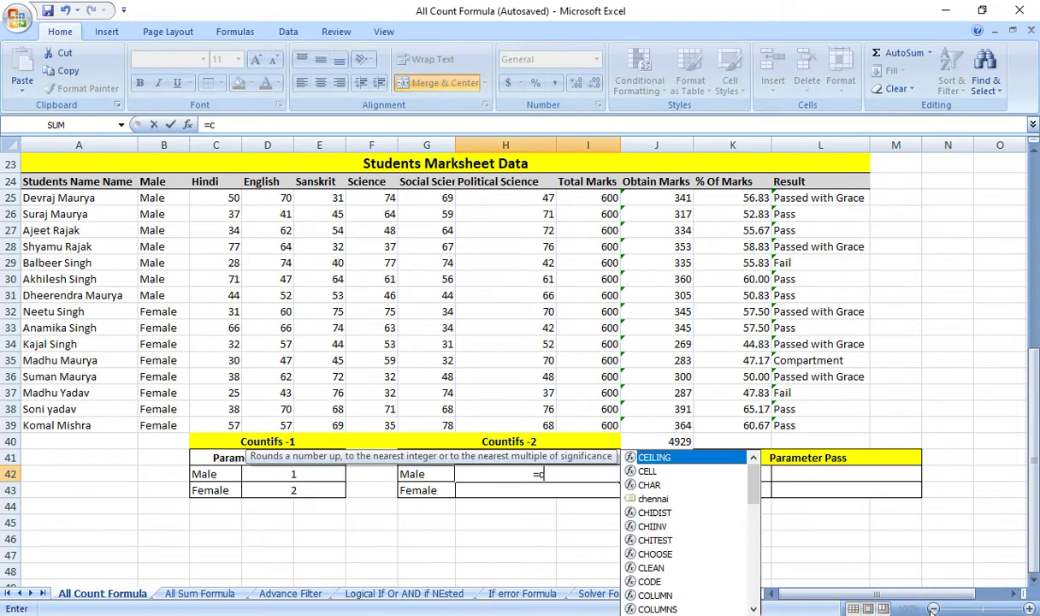
type("ount")
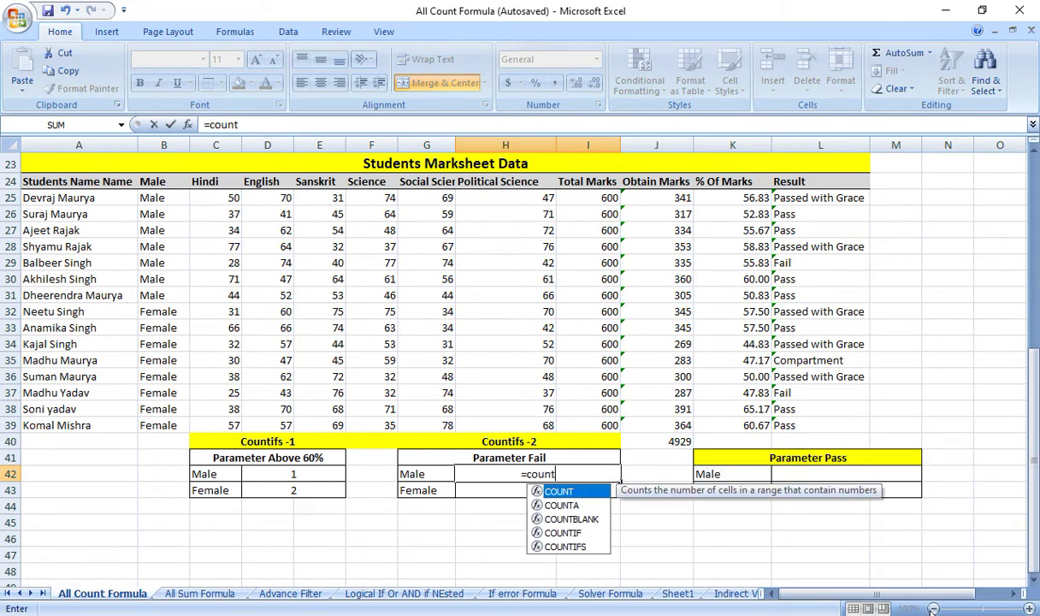
key("Down")
key("Down")
key("Down")
key("Down")
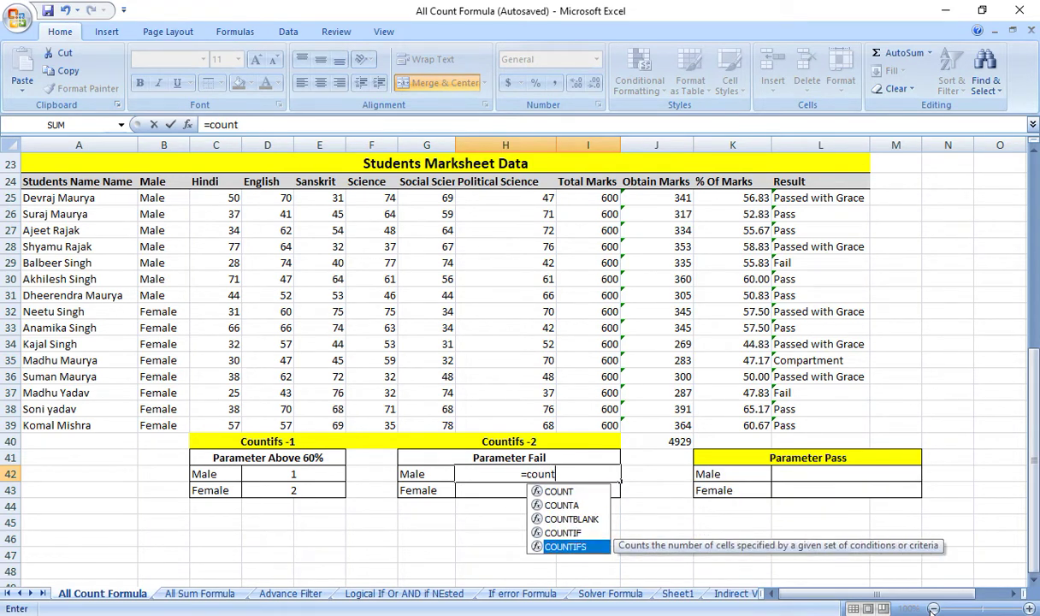
key("Tab")
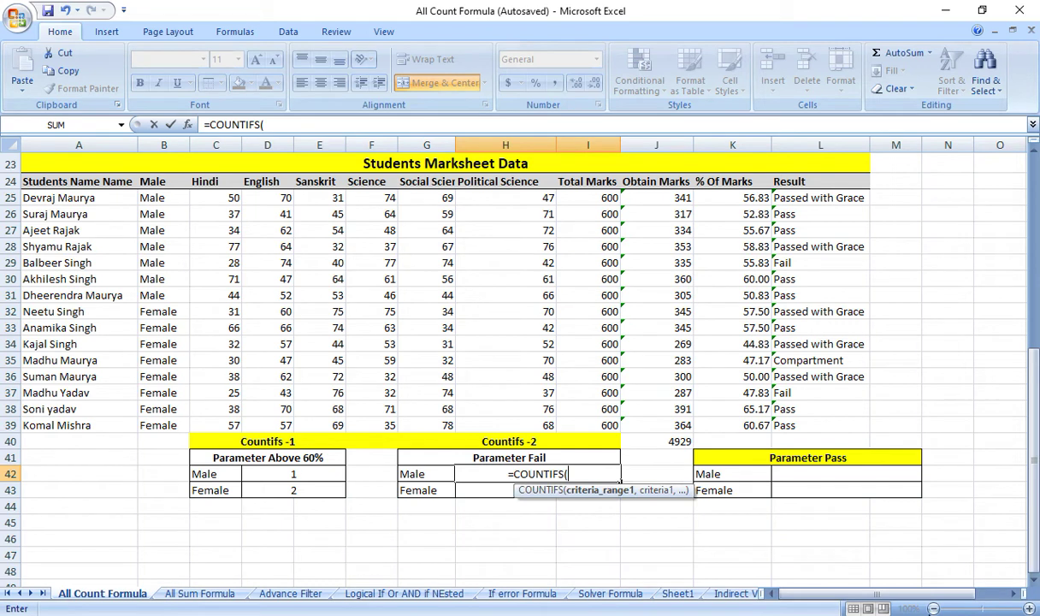
left_click(162, 199)
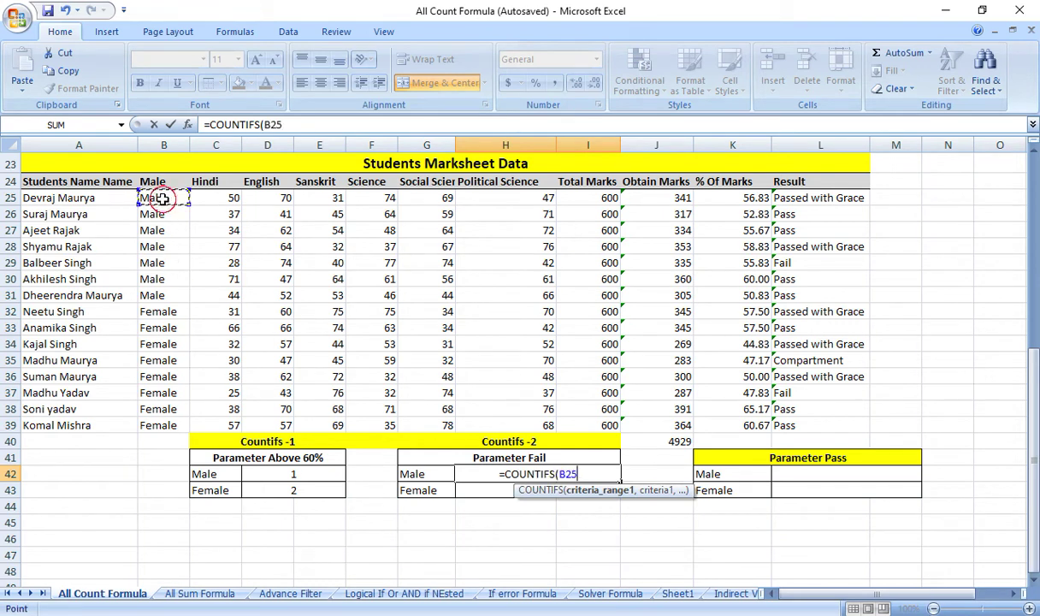
left_click_drag(161, 199, 168, 437)
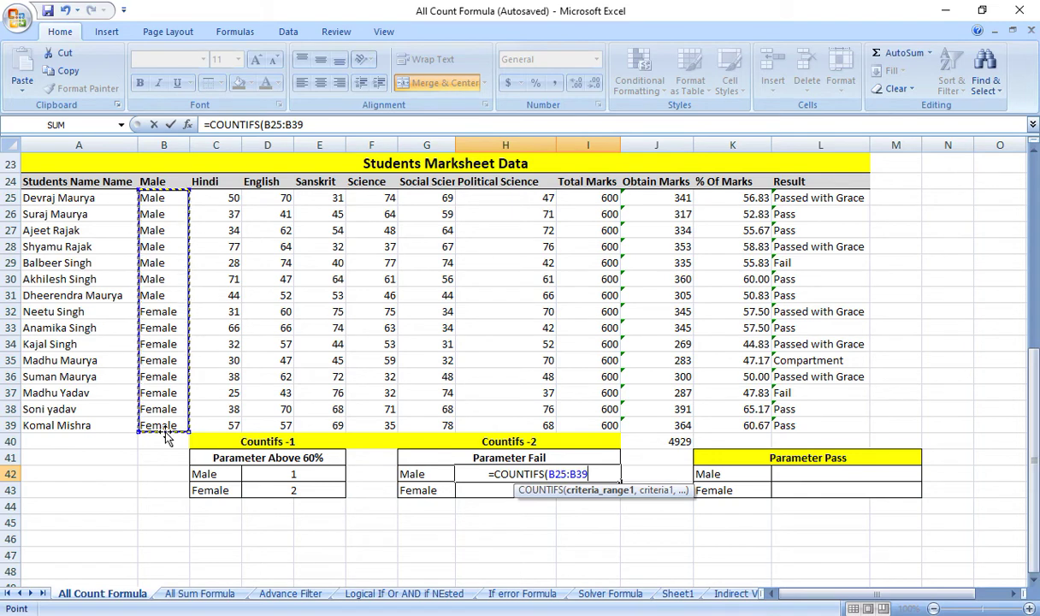
type(",")
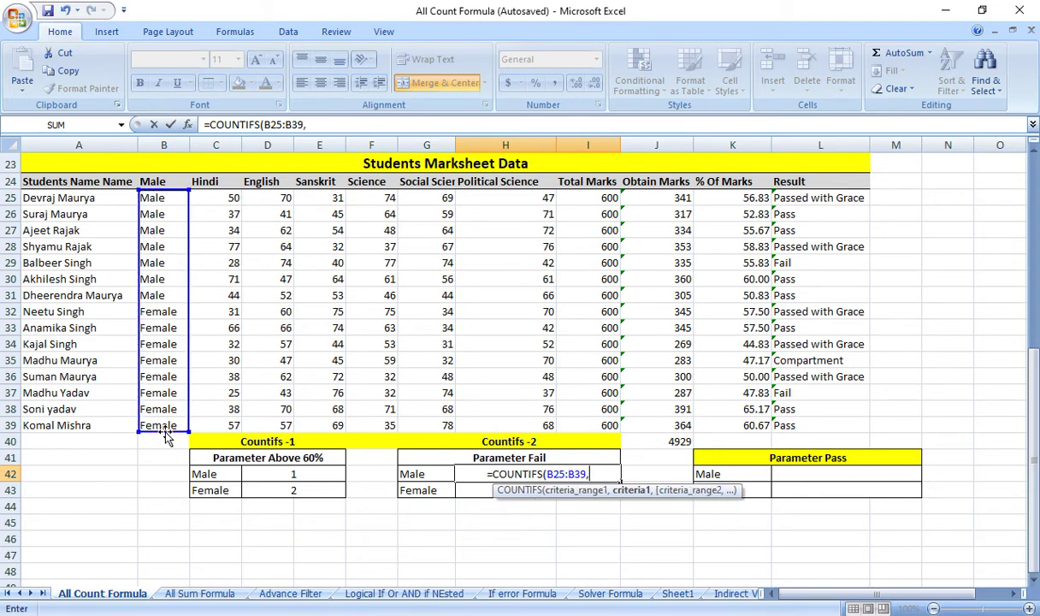
left_click(417, 474)
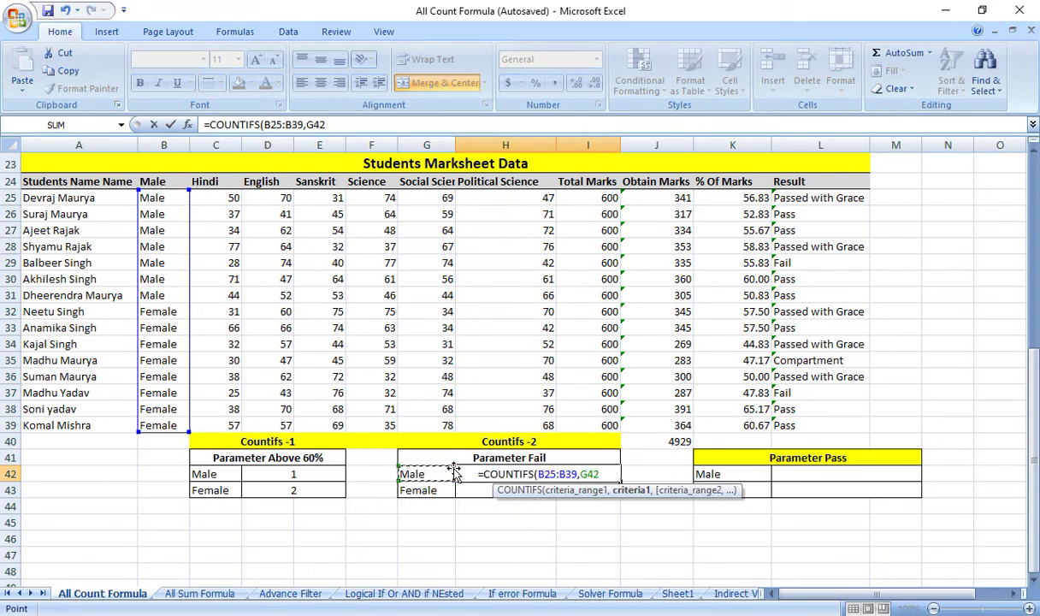
type(",")
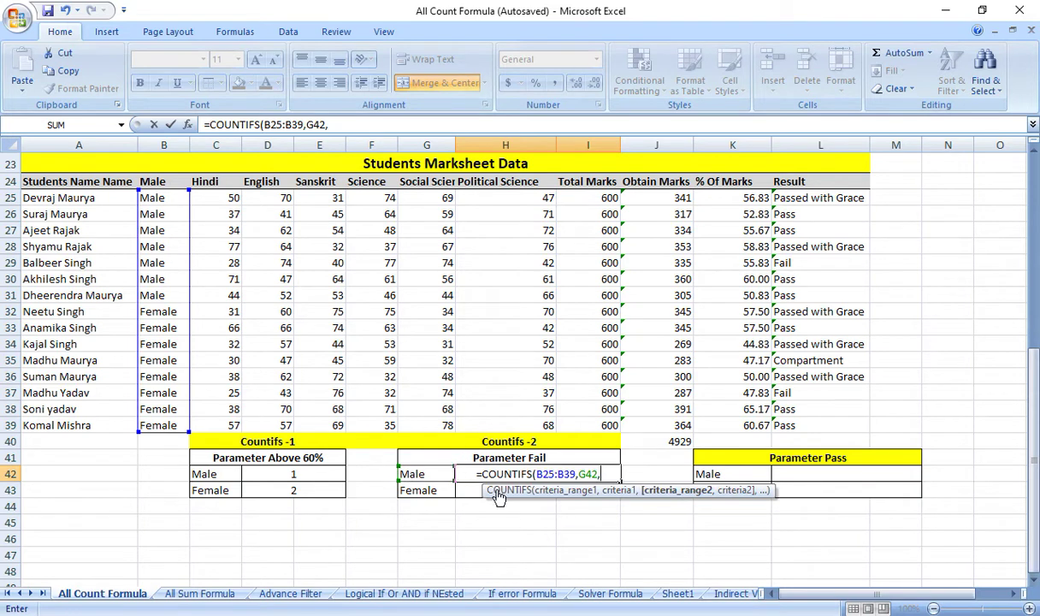
- Add the Result range L25:L39 with criterion "Pass", giving a Male count of 4
left_click_drag(774, 197, 871, 418)
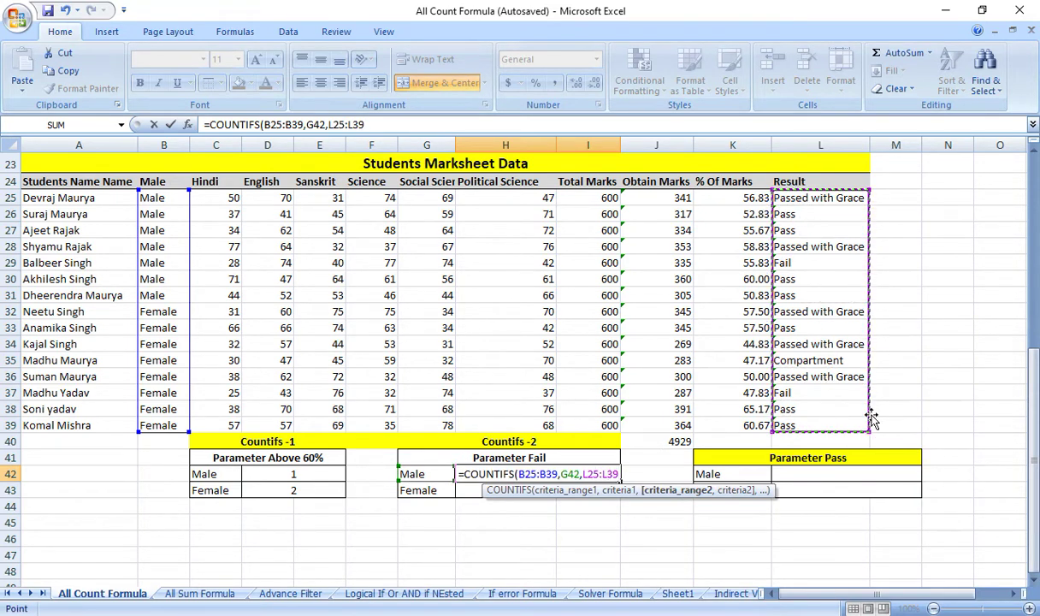
type(",")
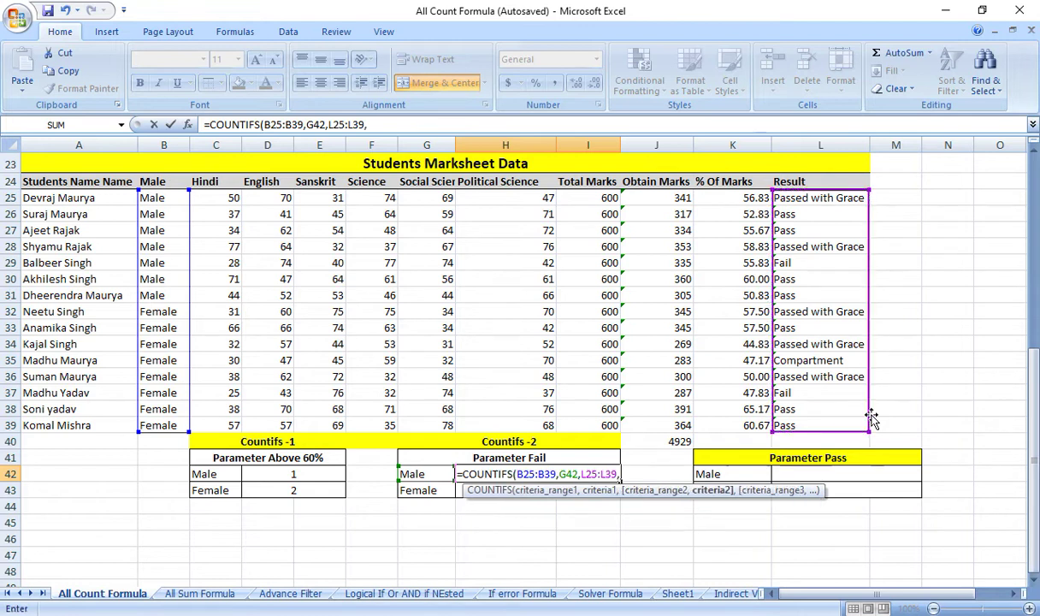
type("\"")
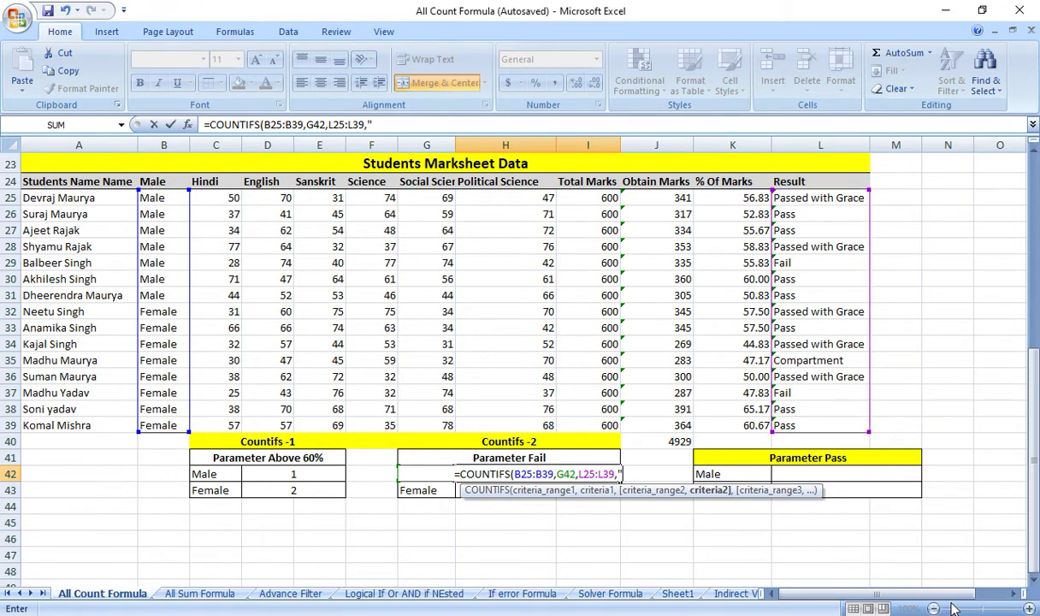
left_click(958, 572)
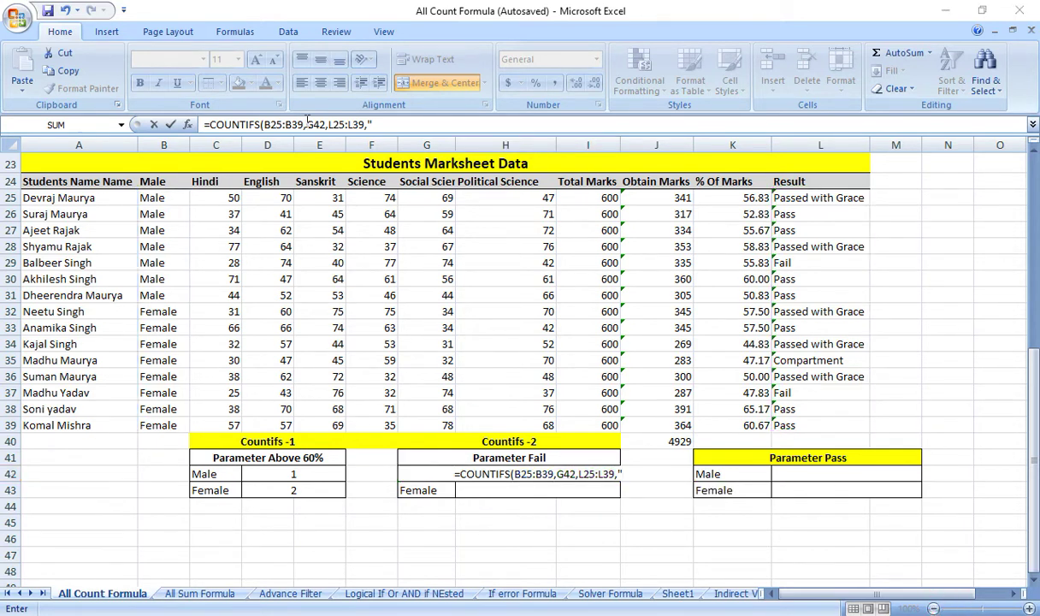
left_click(398, 124)
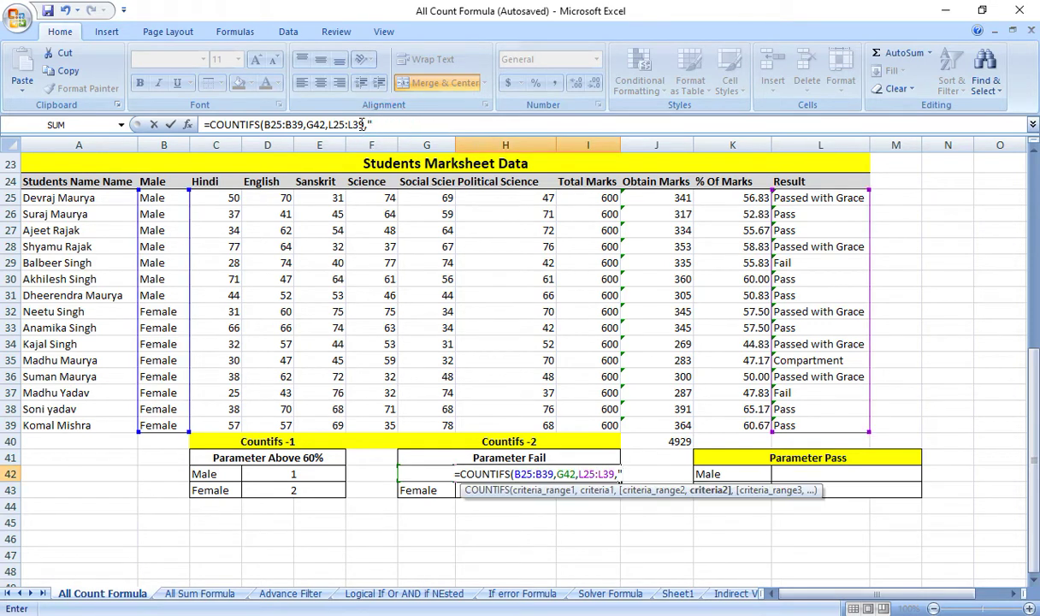
left_click(413, 124)
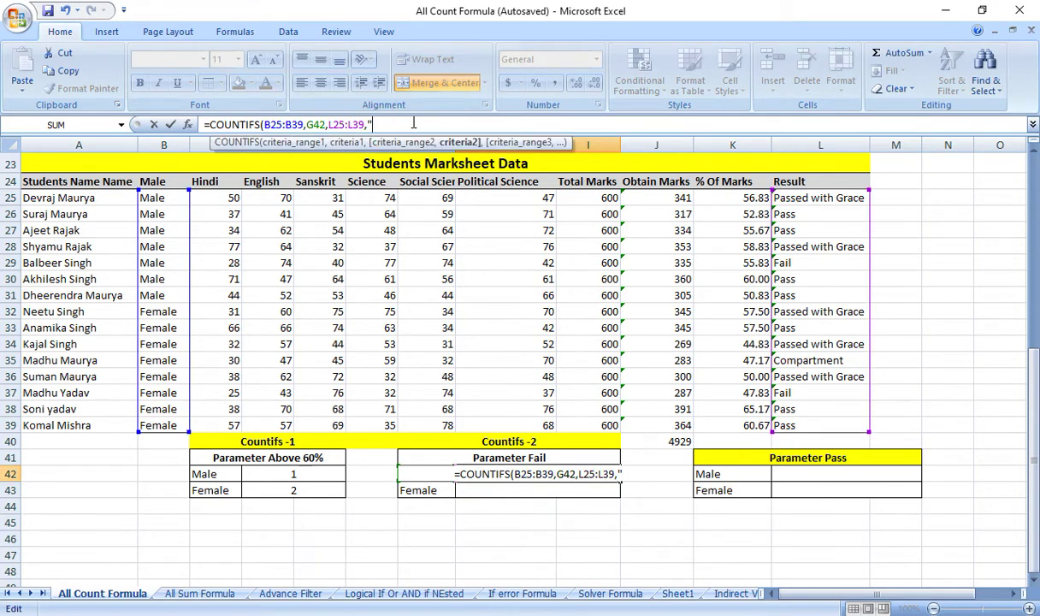
type("Pass")
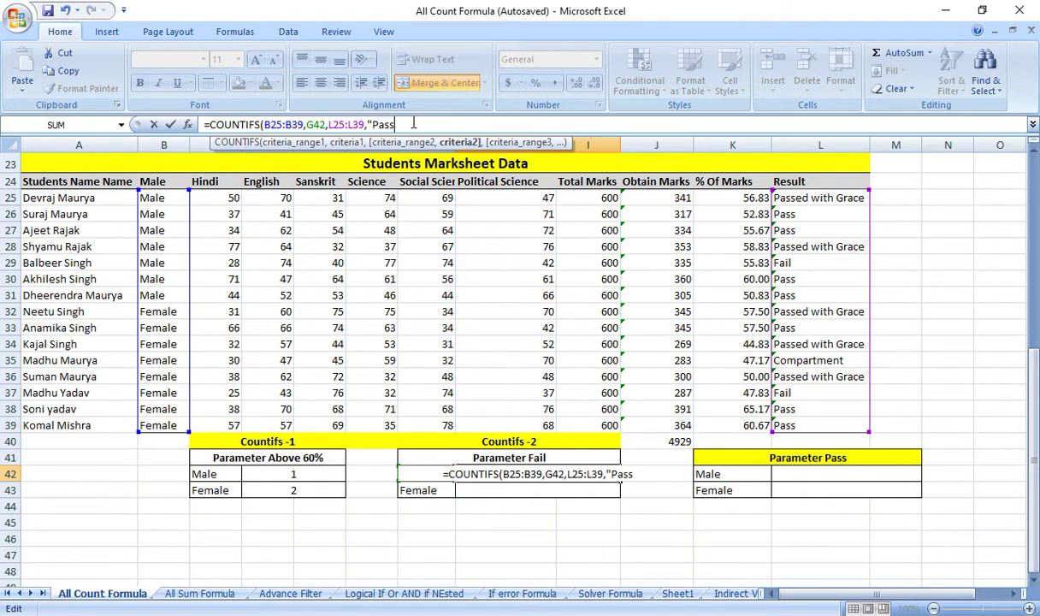
type("\"")
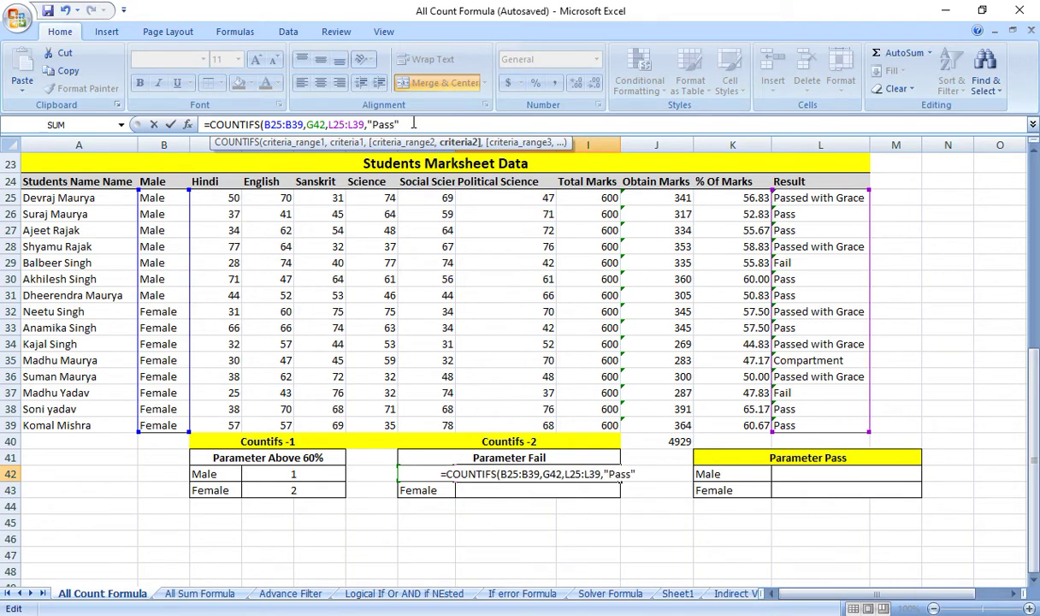
type(")")
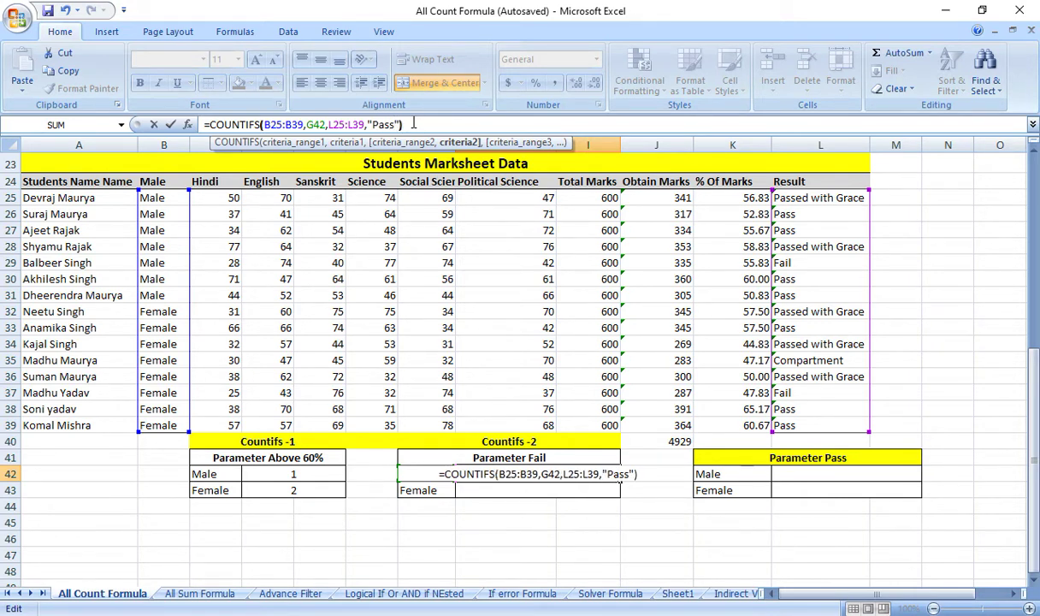
key("Return")
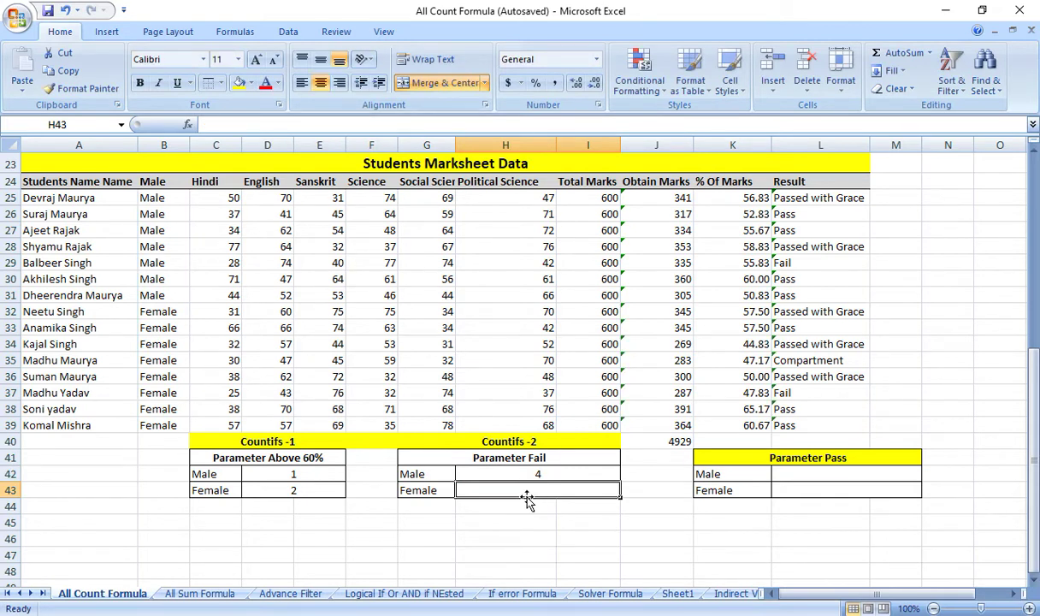
left_click(492, 473)
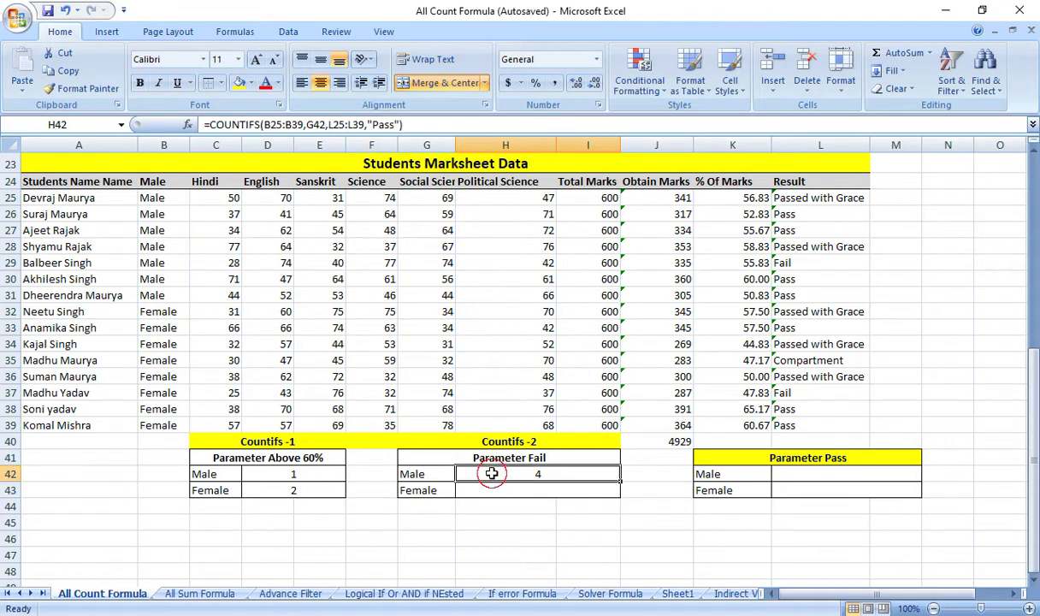
- Copy the H42 count formula into H43 for Female, returning 3
key("ctrl+c")
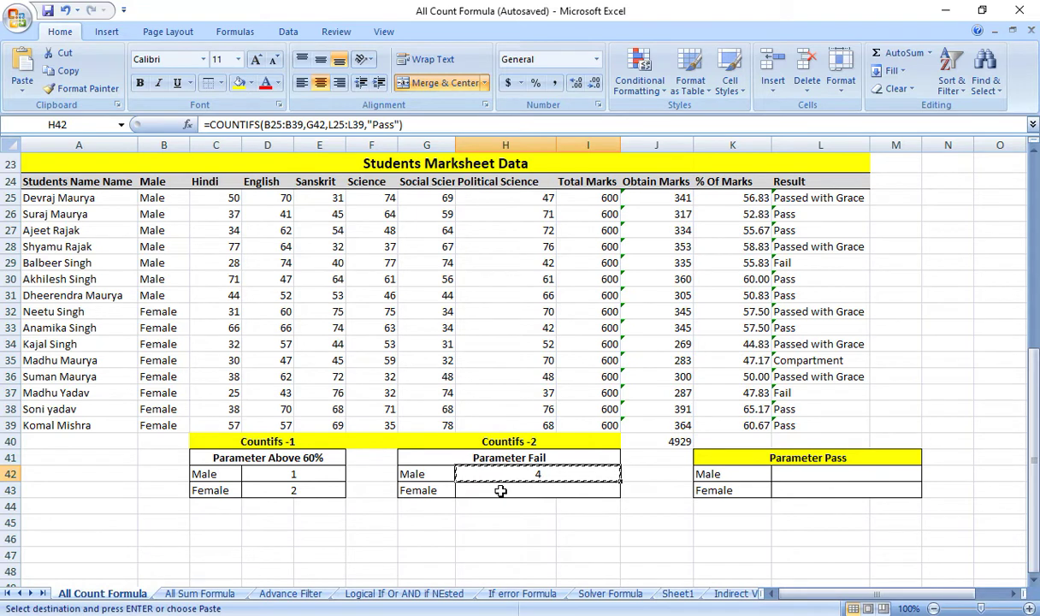
left_click(500, 490)
key("ctrl+v")
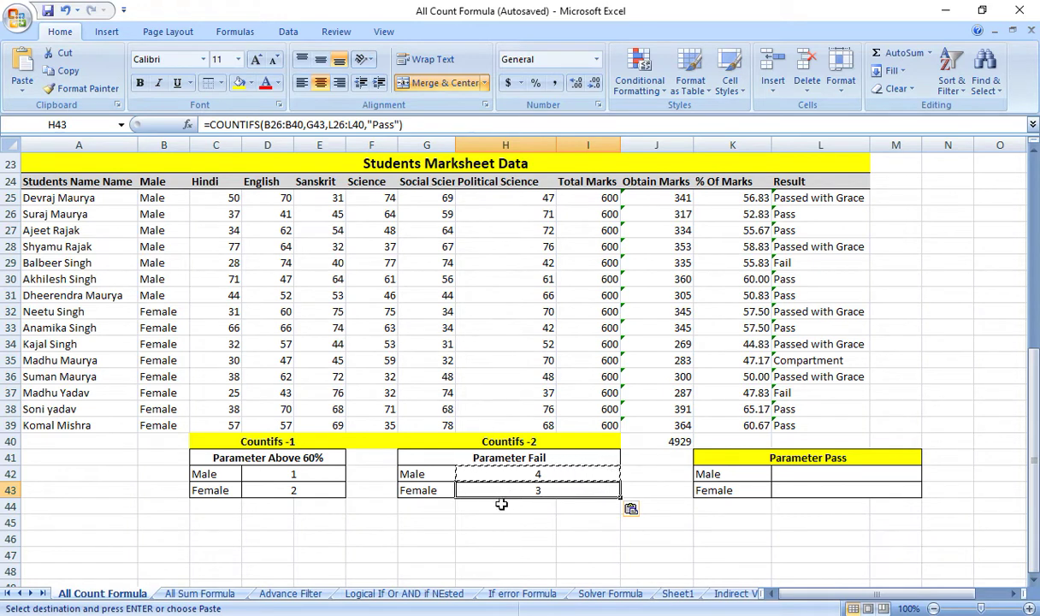
key("Escape")
left_click(521, 495)
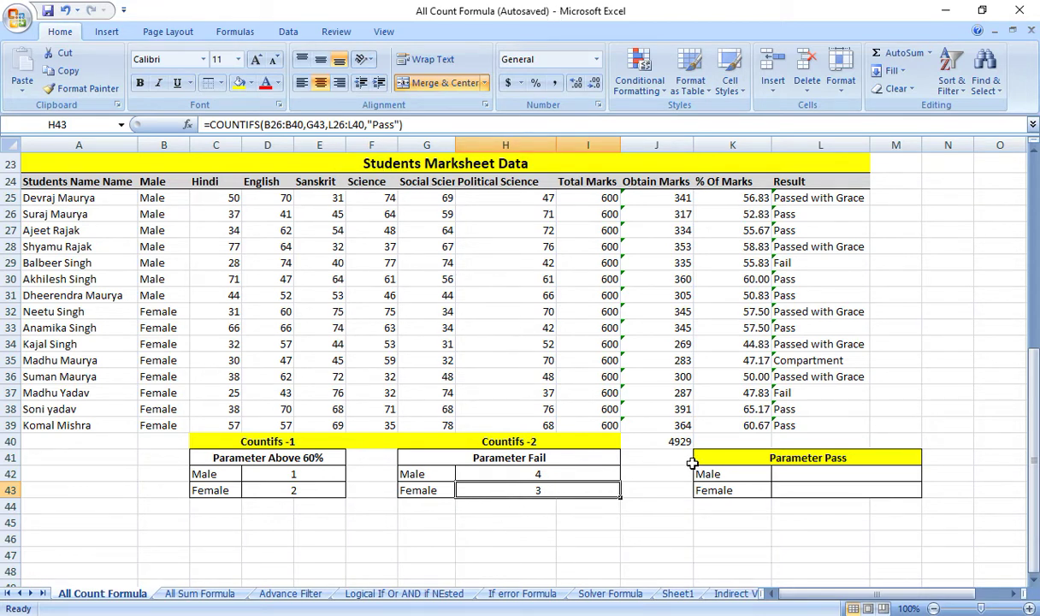
left_click(780, 472)
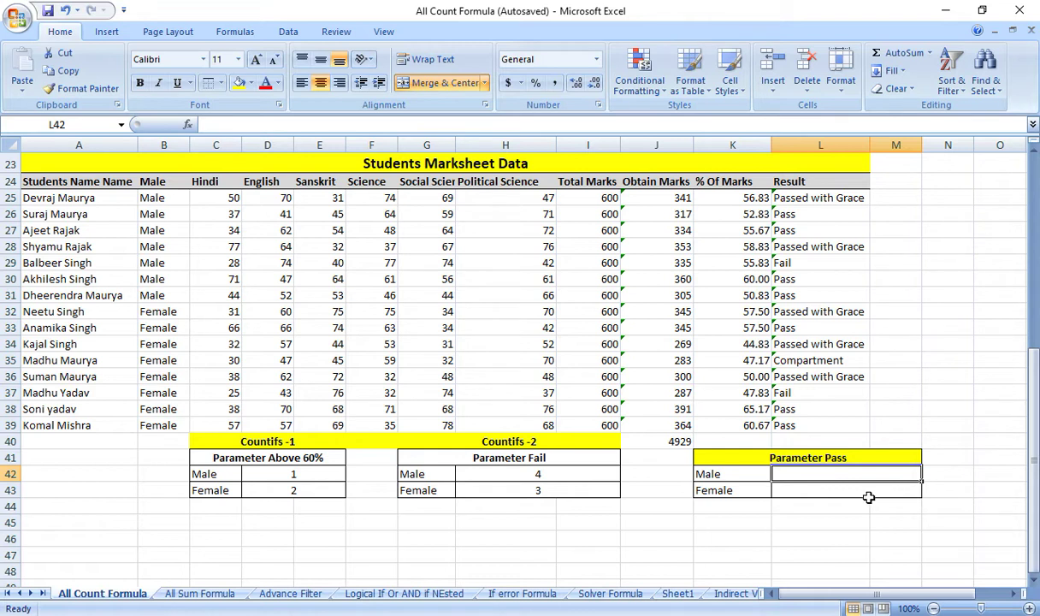
- Change the Male Parameter Fail formula in H42 to count "Fail" instead of "Pass"
left_click(513, 474)
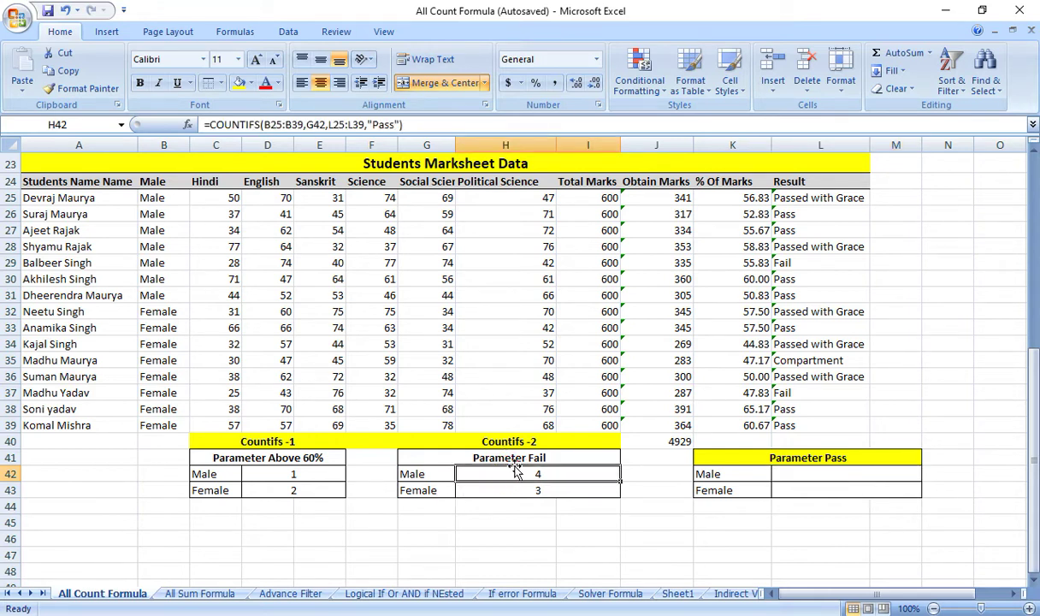
key("Down")
left_click(512, 474)
left_click(395, 126)
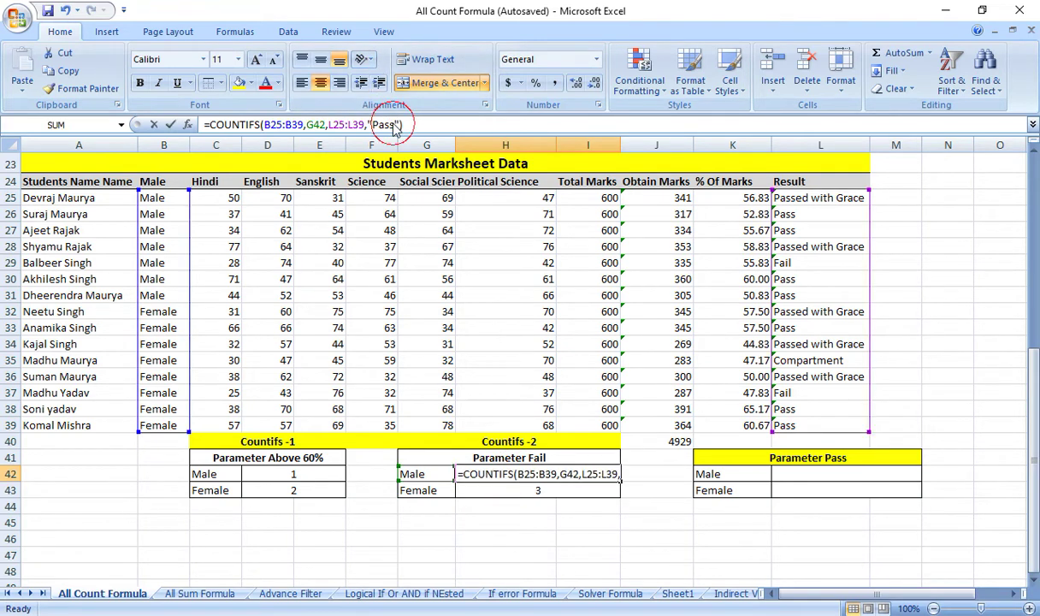
key("BackSpace")
key("BackSpace")
key("BackSpace")
key("BackSpace")
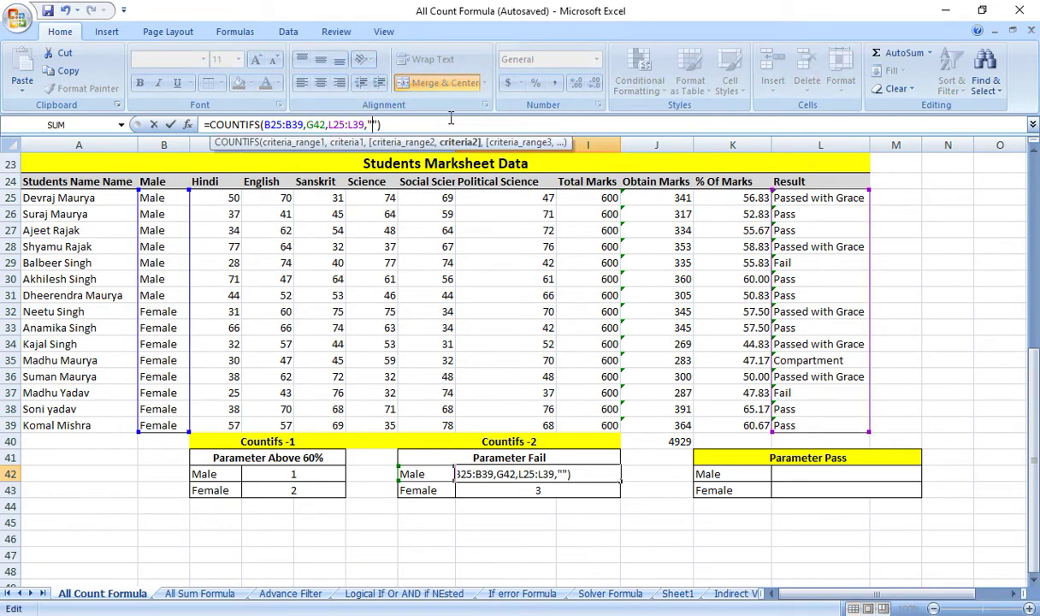
type("Fail")
key("Return")
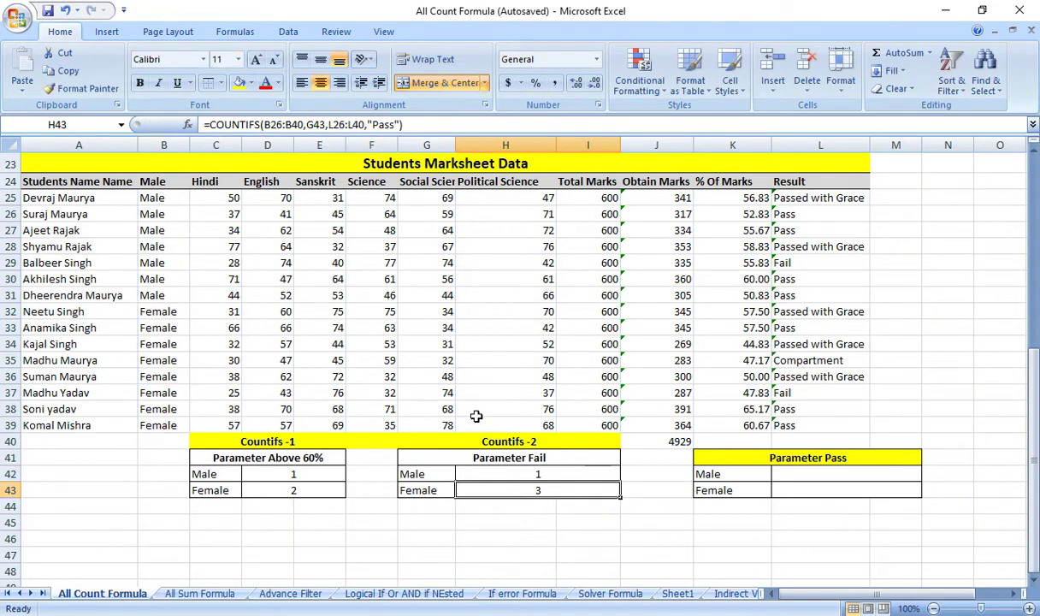
- Change the Female Parameter Fail formula in H43 to count "Fail" as well
left_click(401, 124)
key("BackSpace")
key("BackSpace")
key("BackSpace")
key("BackSpace")
type("Fail")
key("Return")
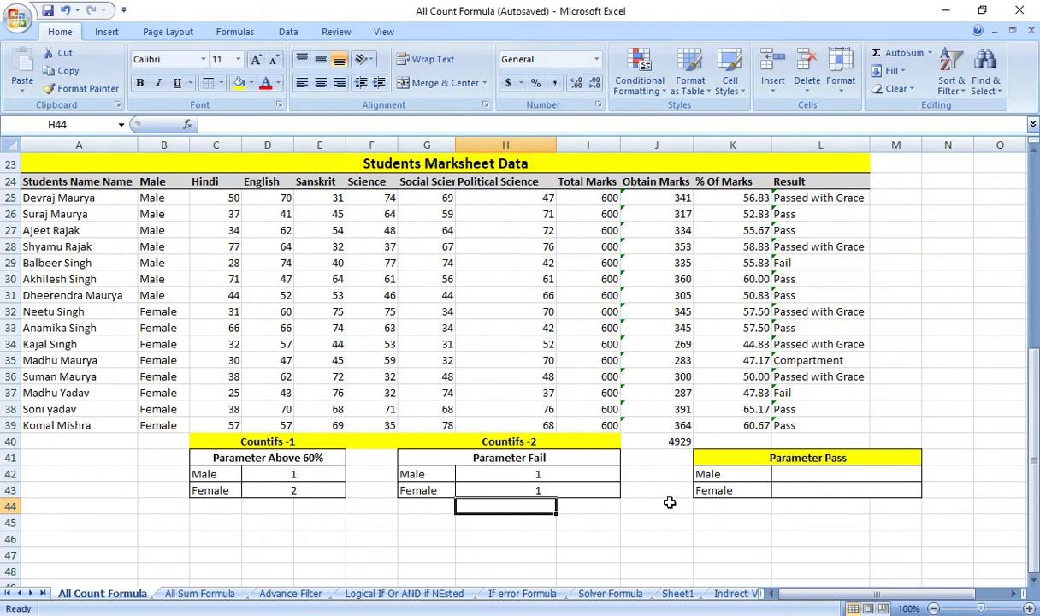
left_click(789, 476)
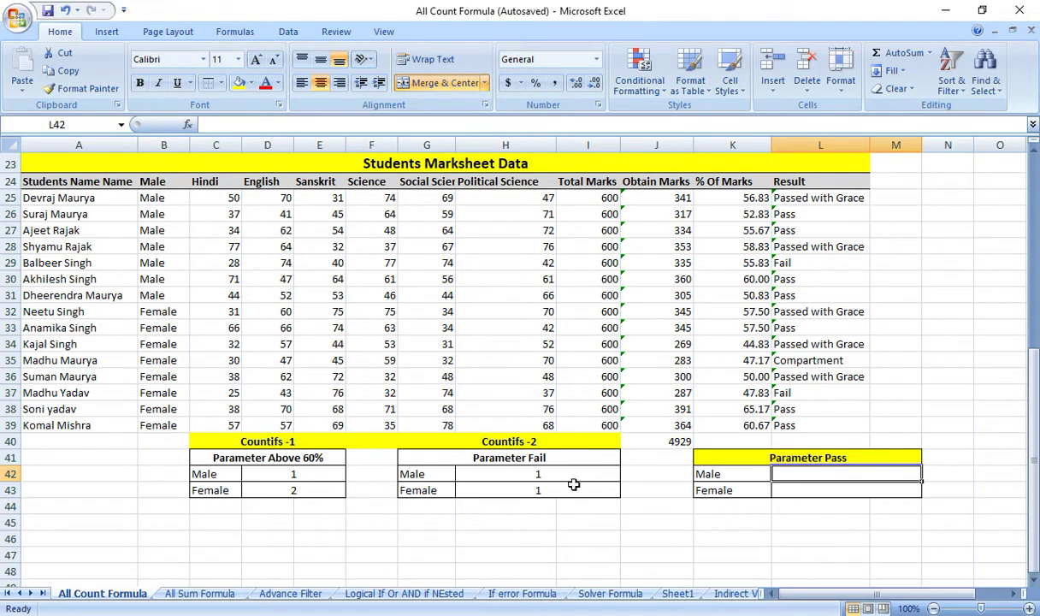
- Try copying the H42 COUNTIFS formula into the Parameter Pass Male cell, then cancel the paste
left_click(522, 474)
left_click_drag(399, 125, 205, 128)
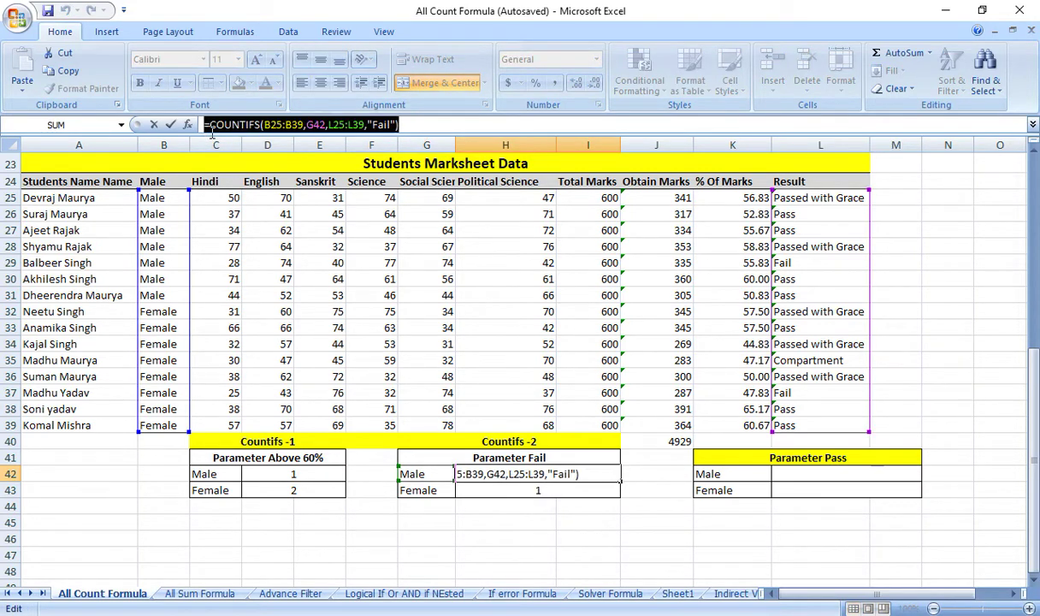
type("=")
left_click(788, 474)
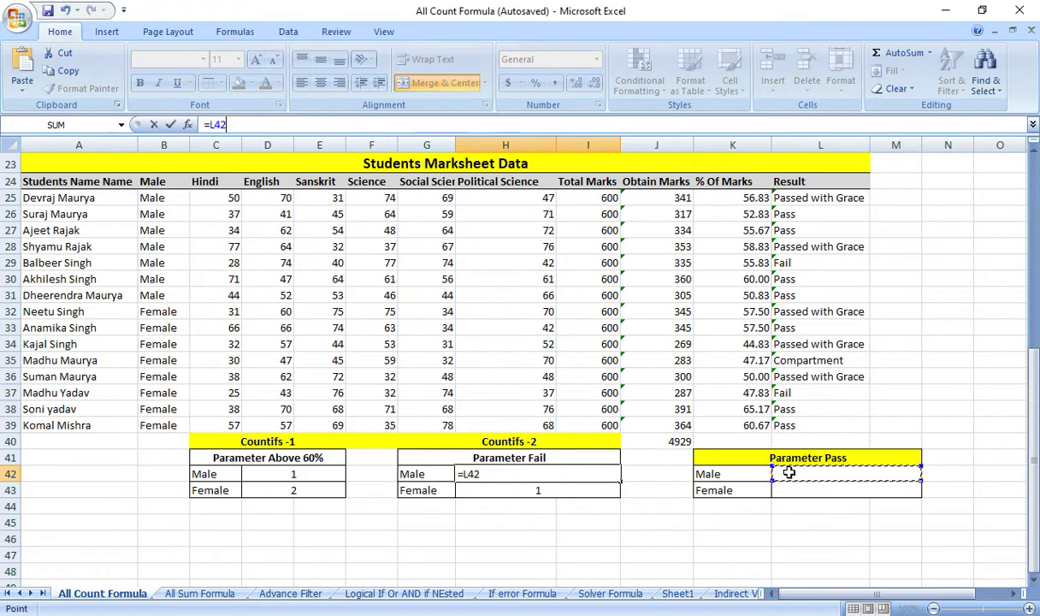
key("ctrl+v")
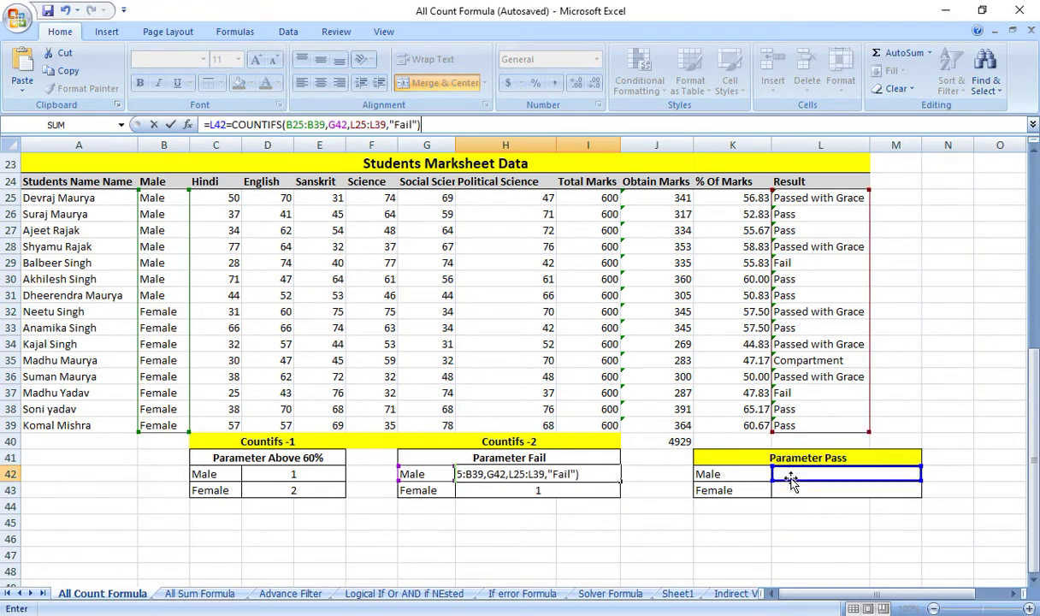
key("Escape")
left_click(791, 476)
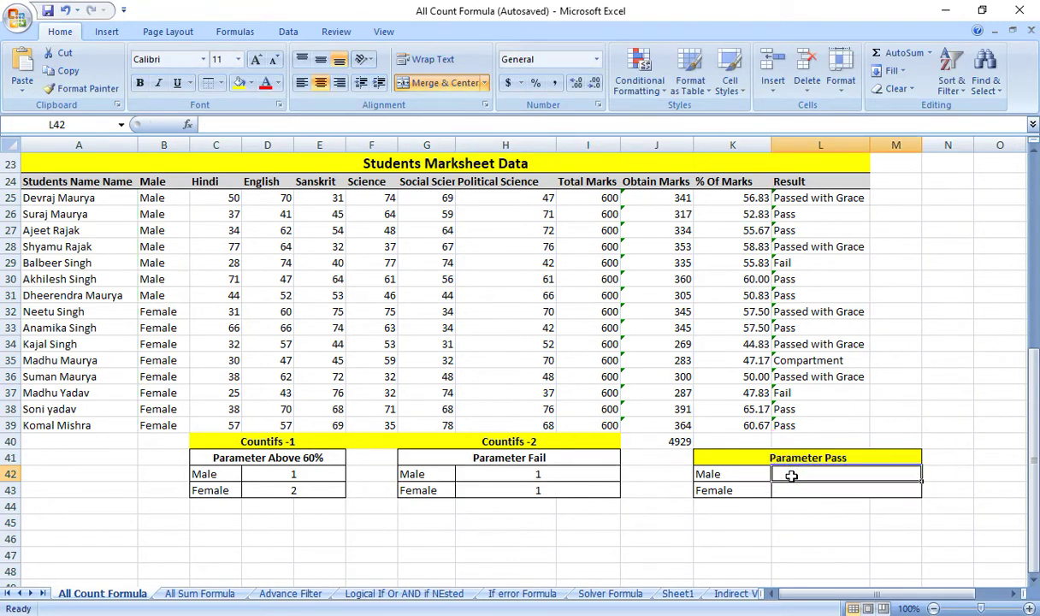
key("ctrl+v")
key("Escape")
- Enter =COUNTIFS(B25:B39,K42,L25:L39,"Fail") in L42 to count failing male students
type("=")
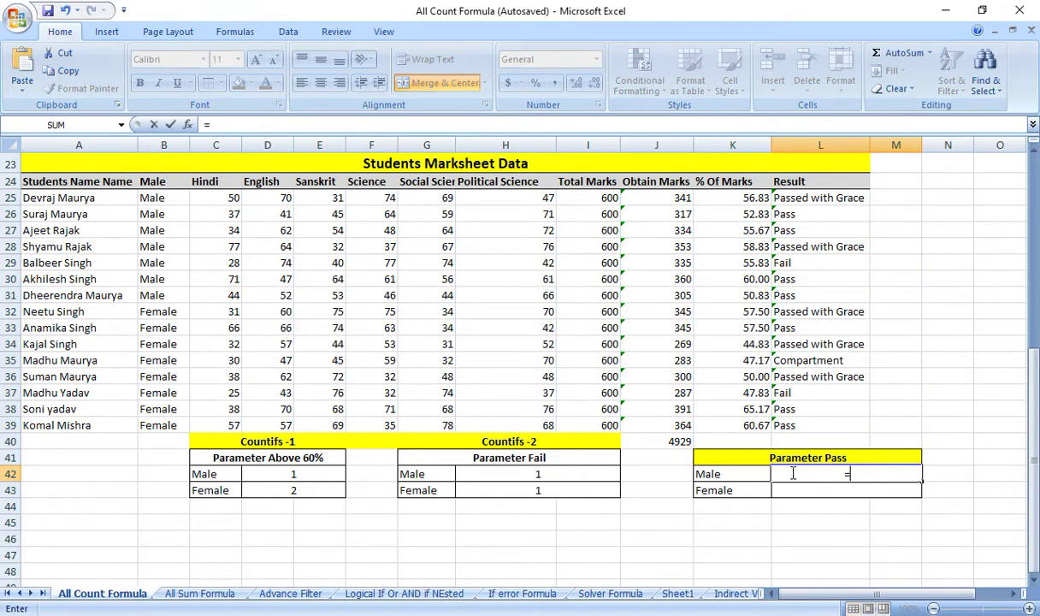
type("count")
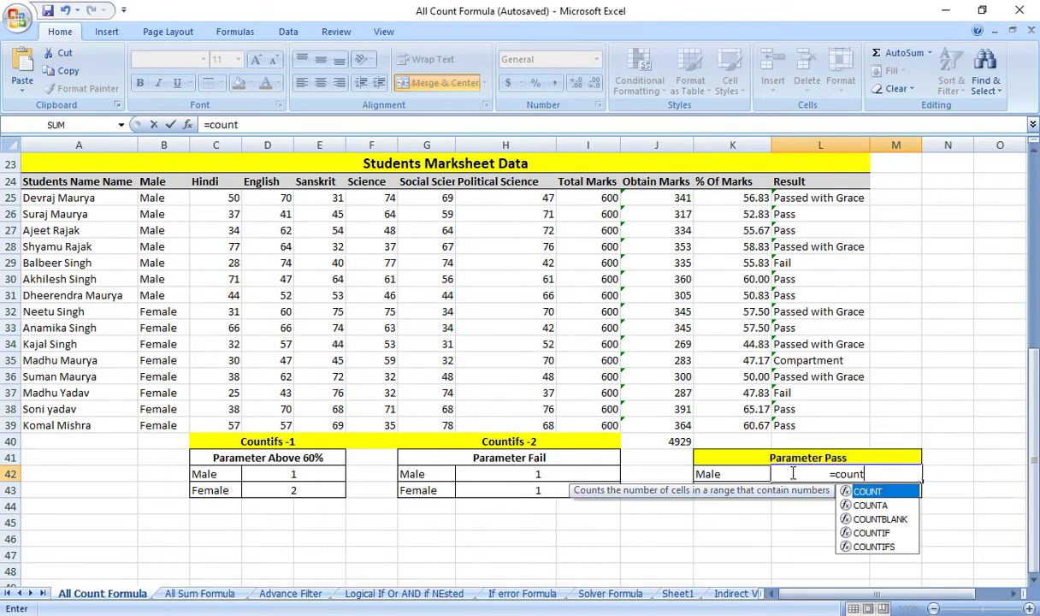
key("Down")
key("Down")
key("Down")
key("Down")
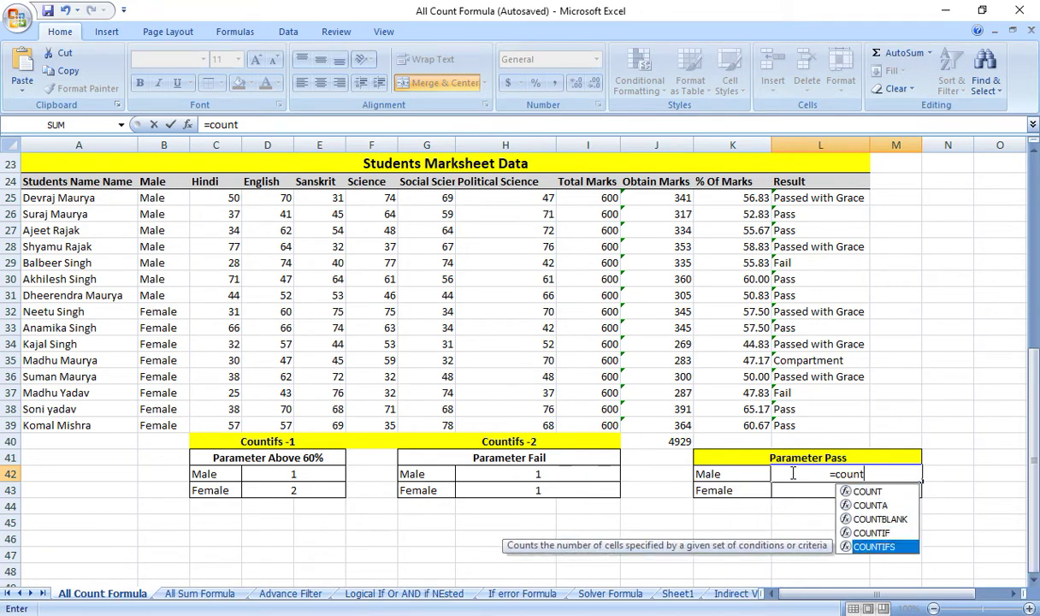
key("Tab")
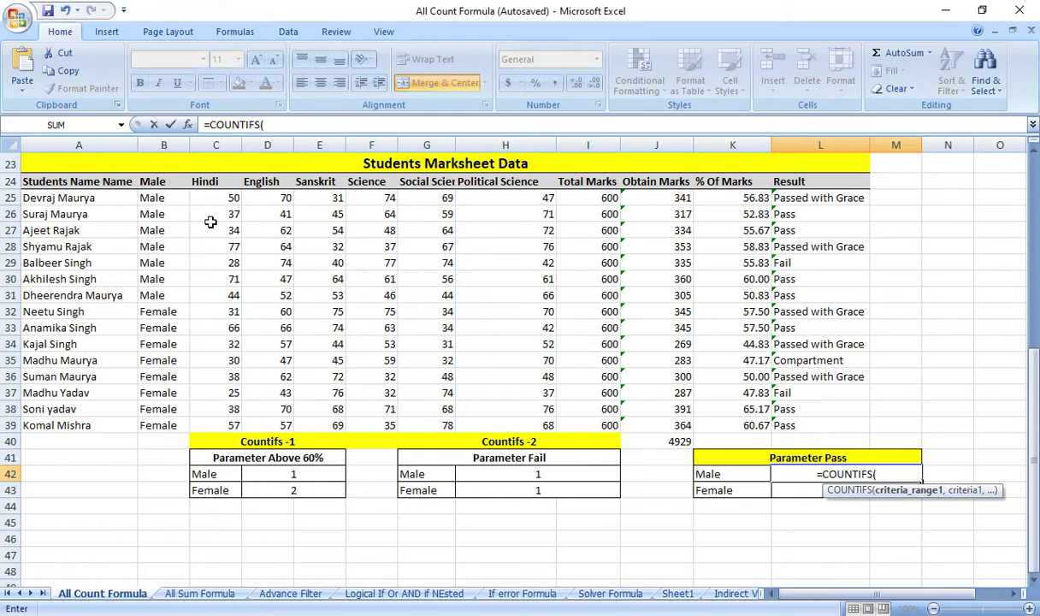
left_click_drag(169, 198, 175, 423)
type(",")
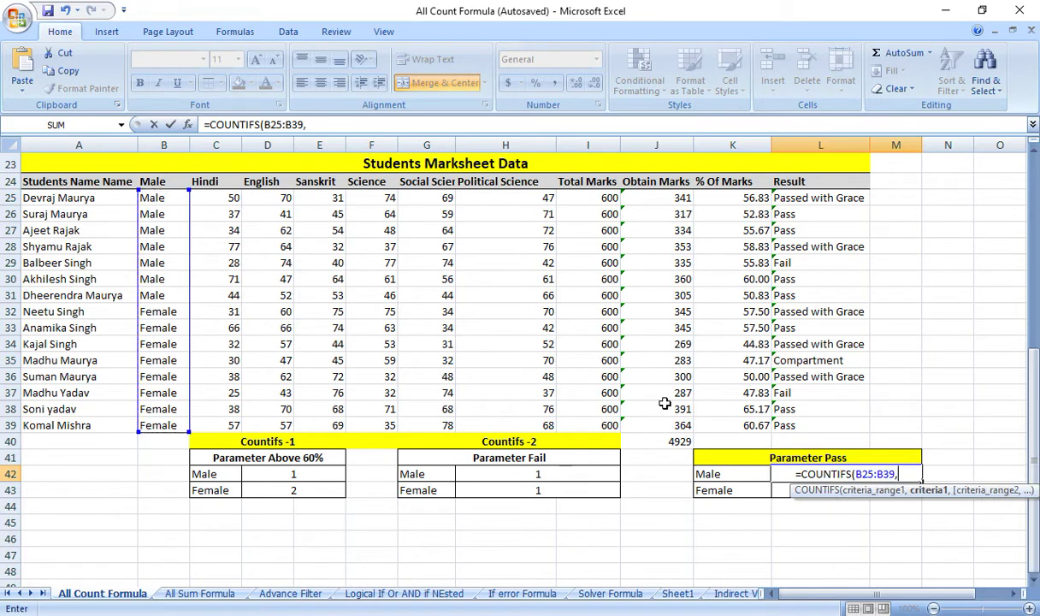
left_click(701, 477)
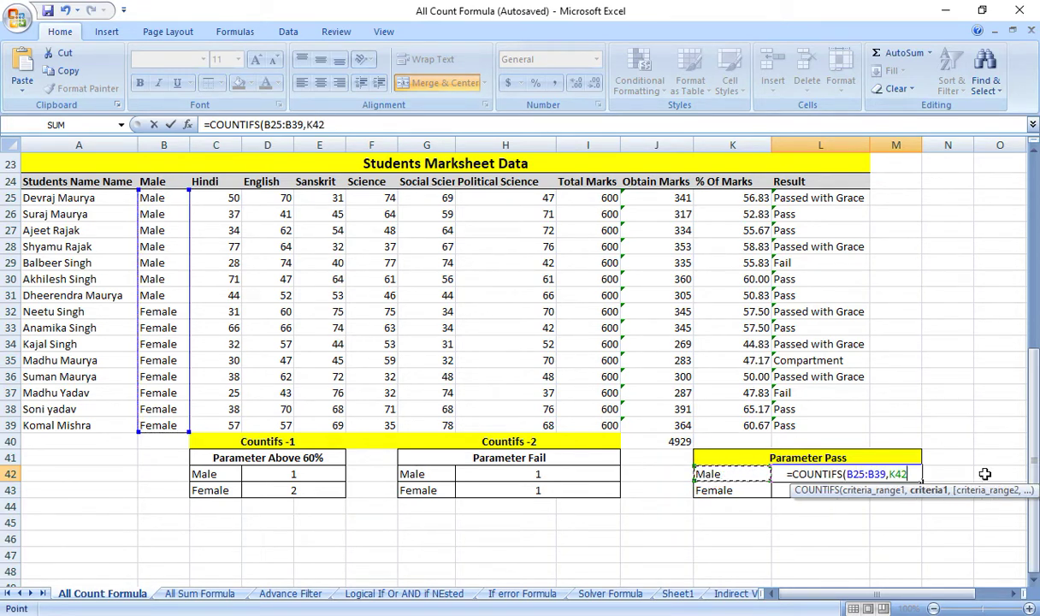
type(",")
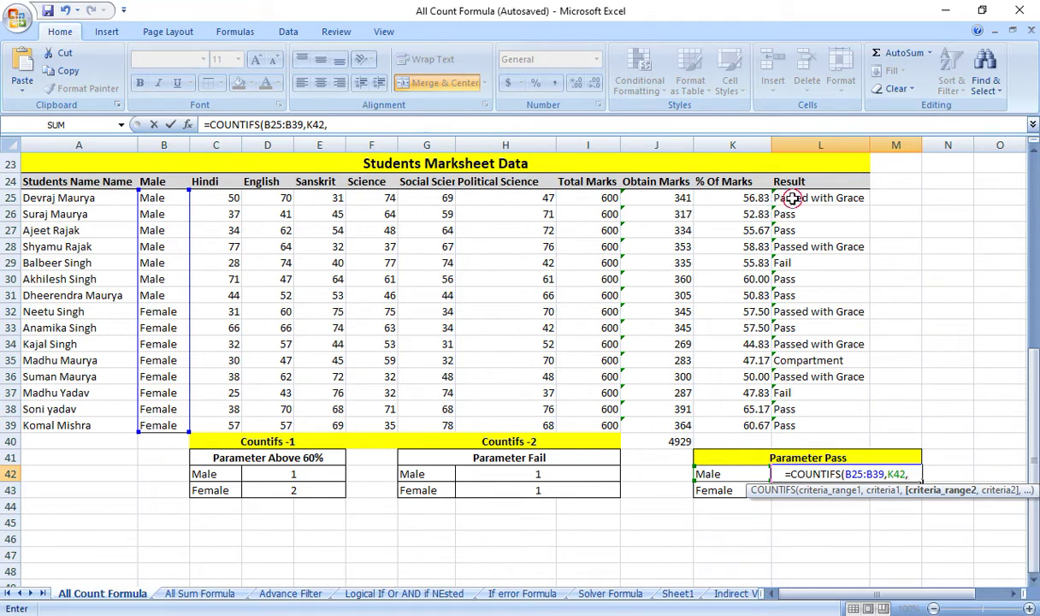
left_click_drag(802, 197, 824, 421)
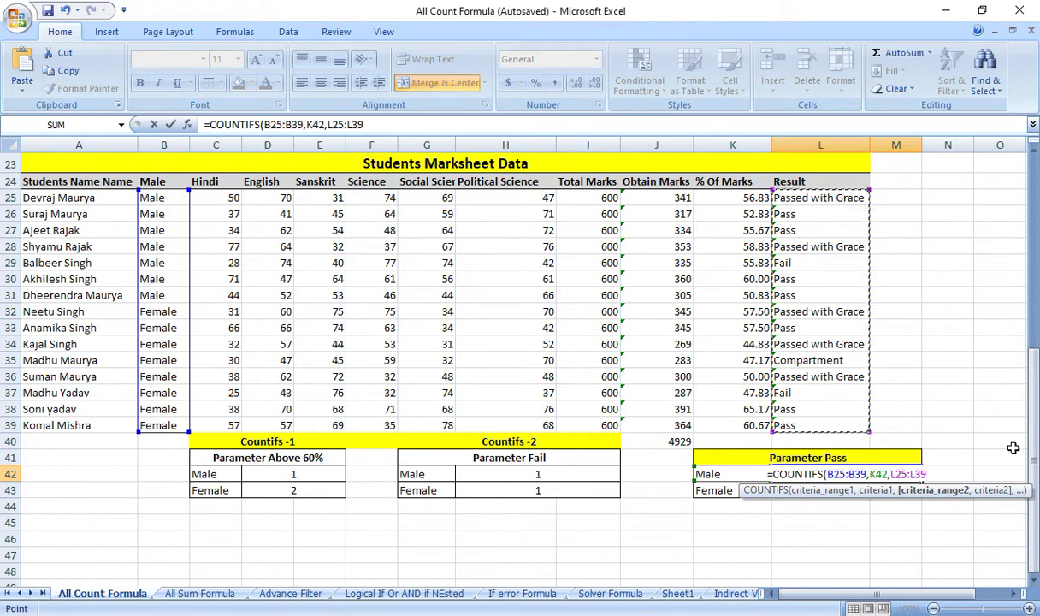
type(",\"Fail\"")
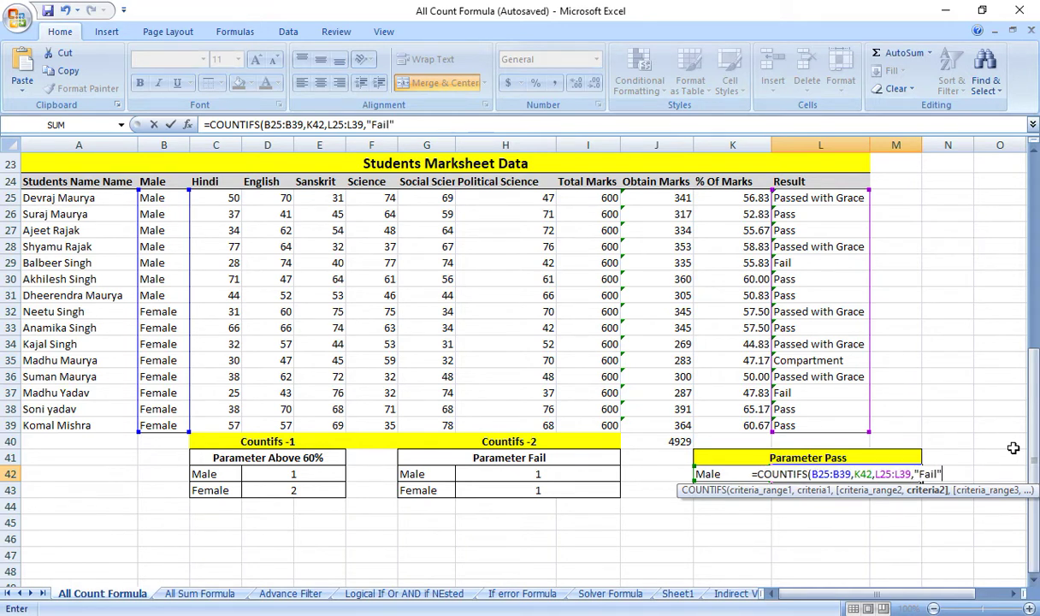
key("Return")
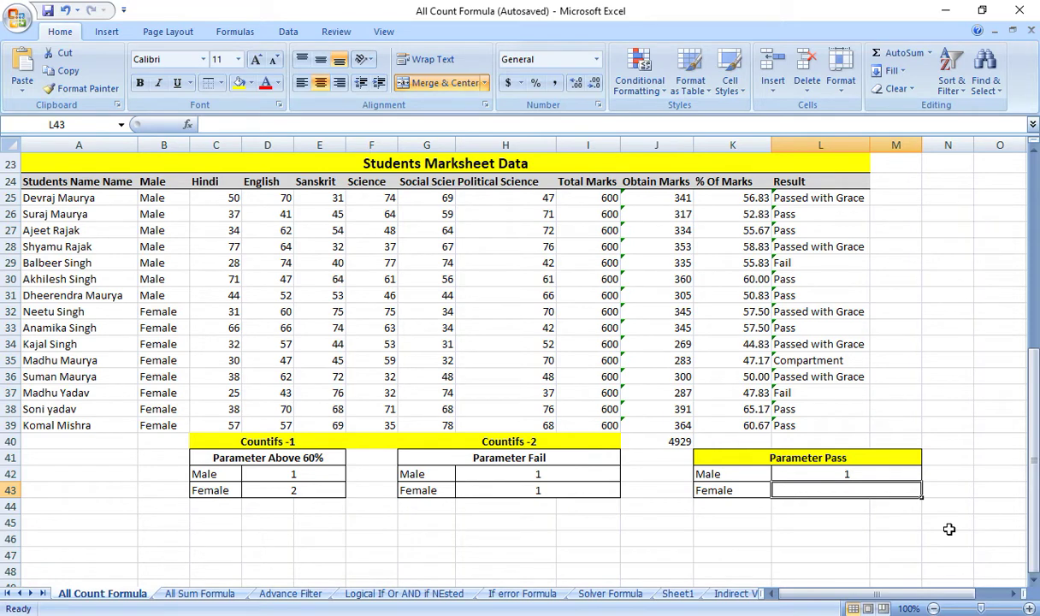
type("=countif")
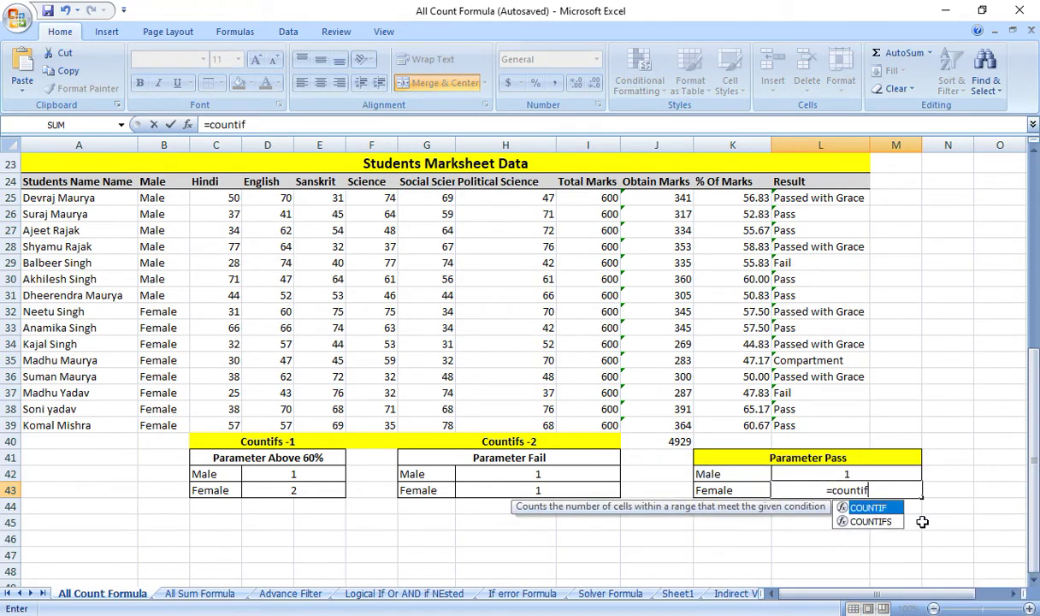
- Enter =COUNTIFS(B25:B39,K43,L25:L39,"Fail") in L43 after fixing a stray-letter typo
double_click(871, 520)
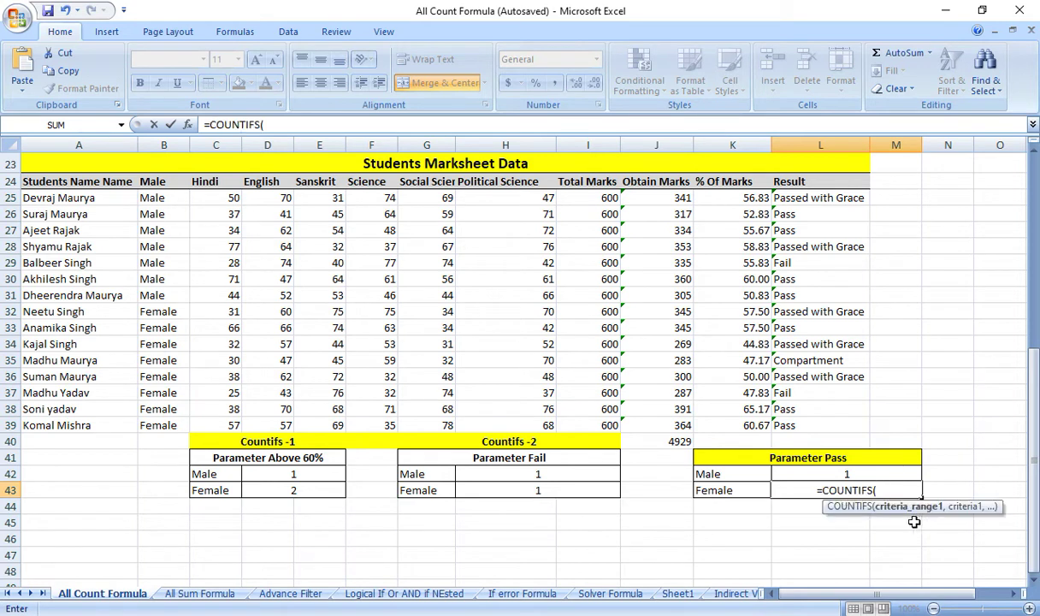
left_click_drag(163, 198, 172, 421)
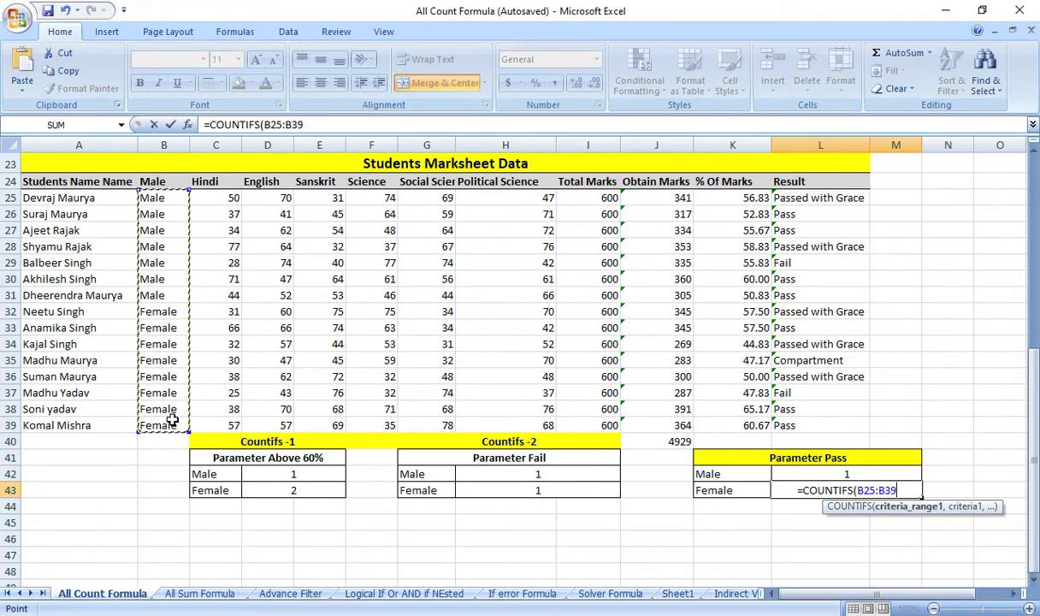
type(",")
left_click(707, 494)
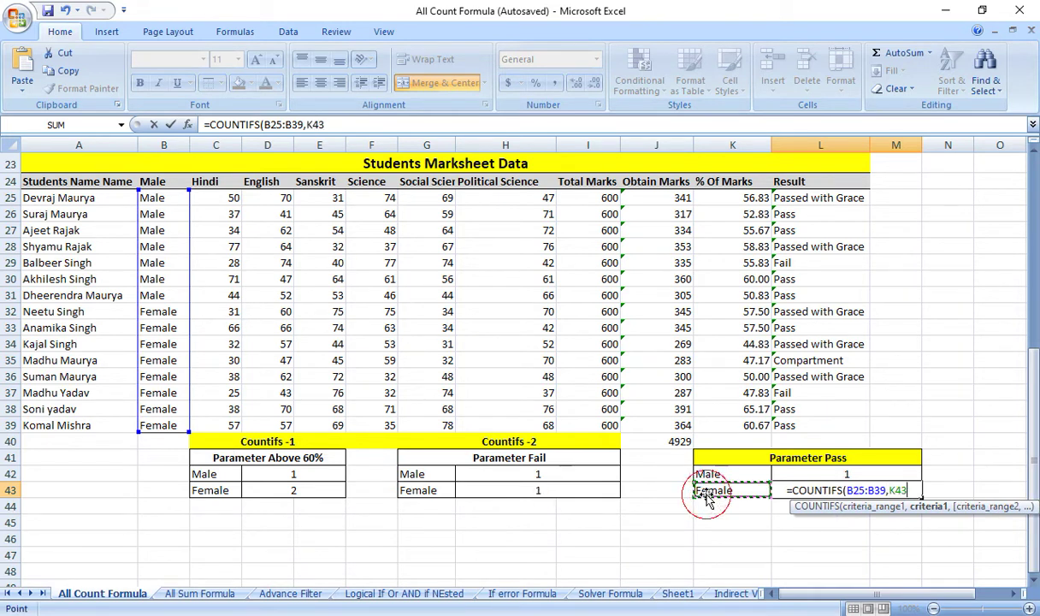
type(",")
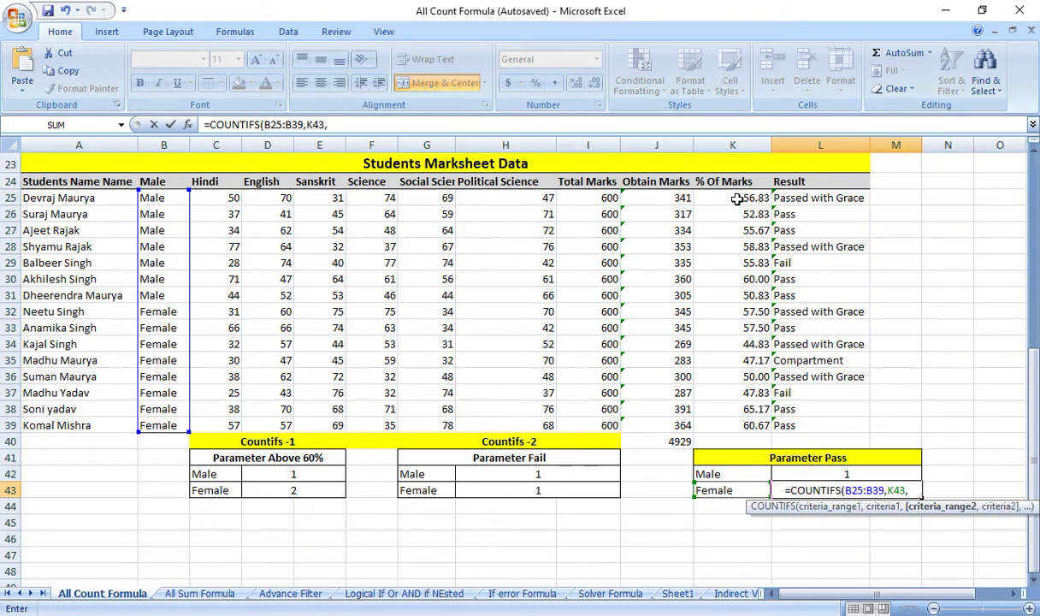
left_click_drag(798, 199, 825, 418)
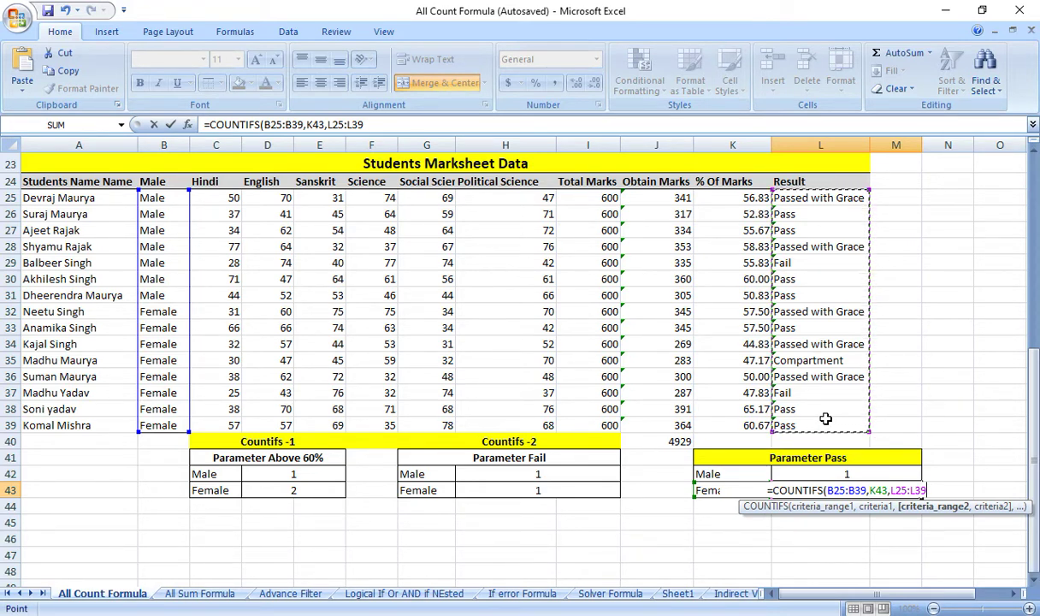
type(",")
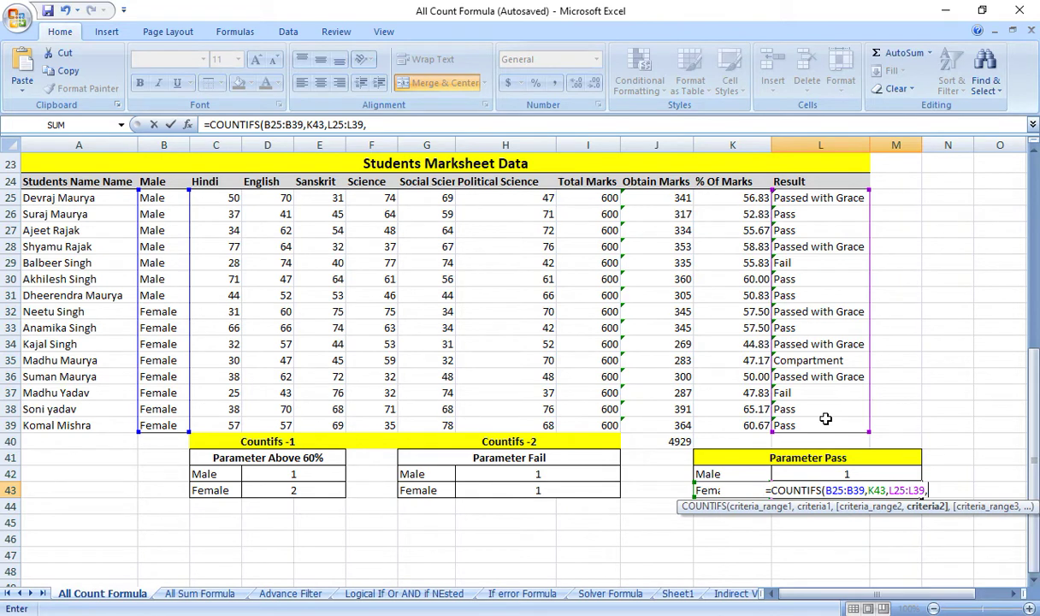
type("\"Faila")
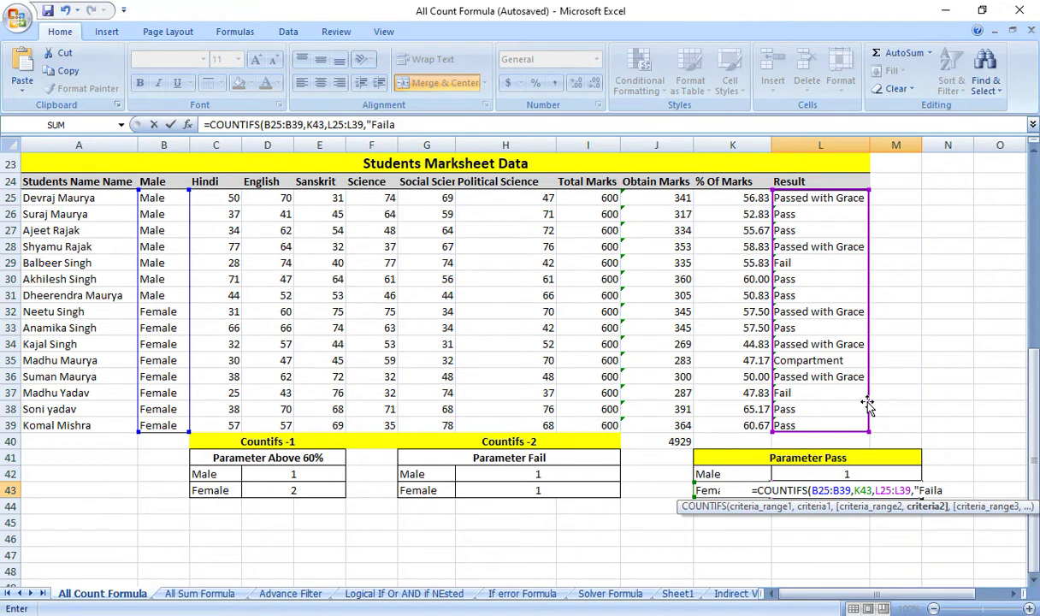
key("BackSpace")
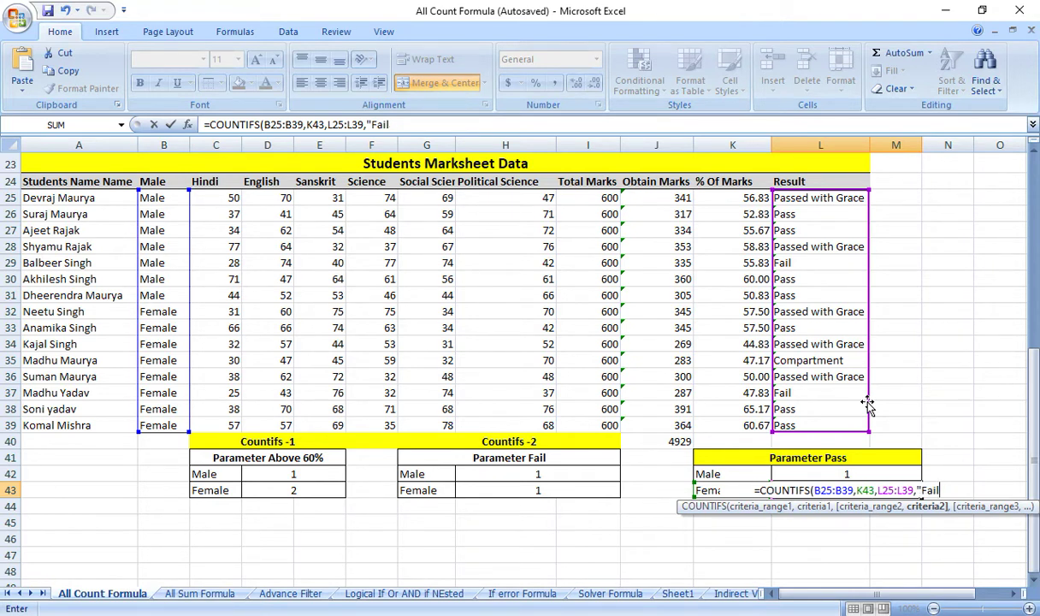
type("\")")
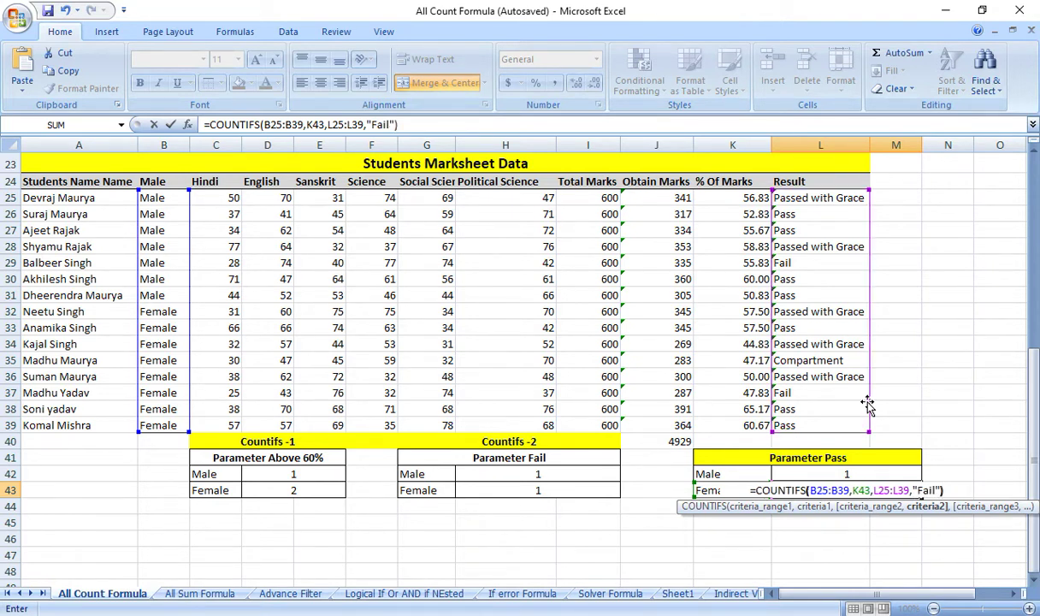
key("Return")
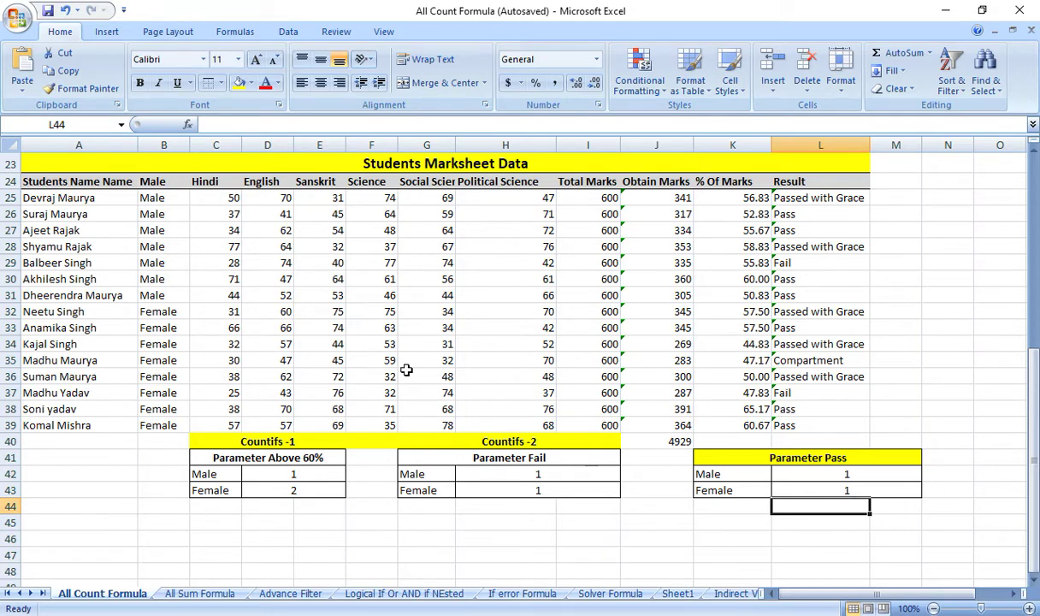
- Enter =COUNTBLANK(A4:N18) in H19, the salary sheet's Count Blank row, returning 3
scroll(462, 316, "up", 4)
scroll(484, 272, "up", 4)
scroll(445, 501, "down", 4)
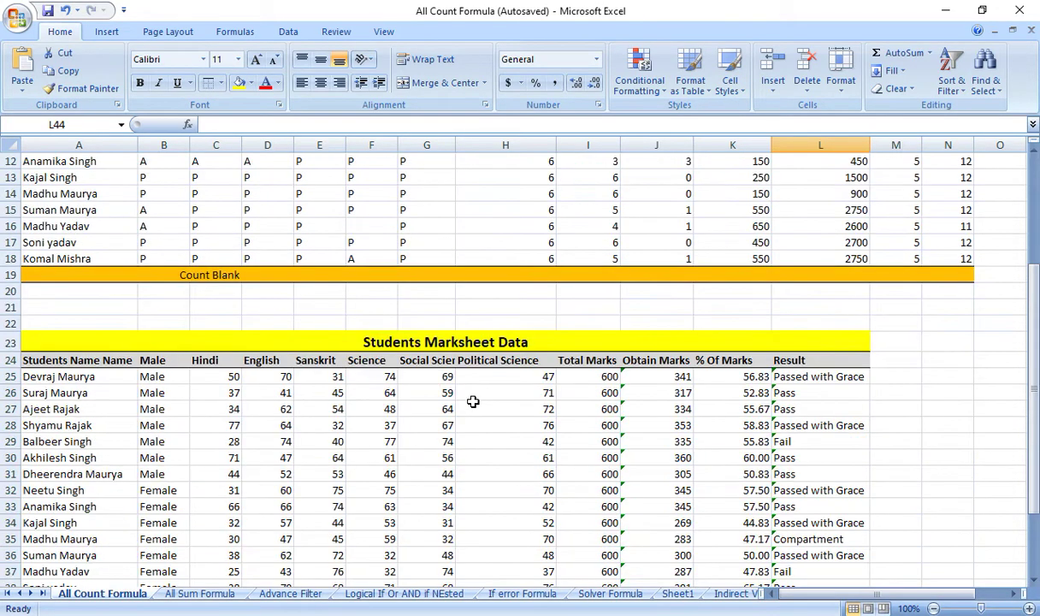
left_click(322, 272)
left_click(431, 271)
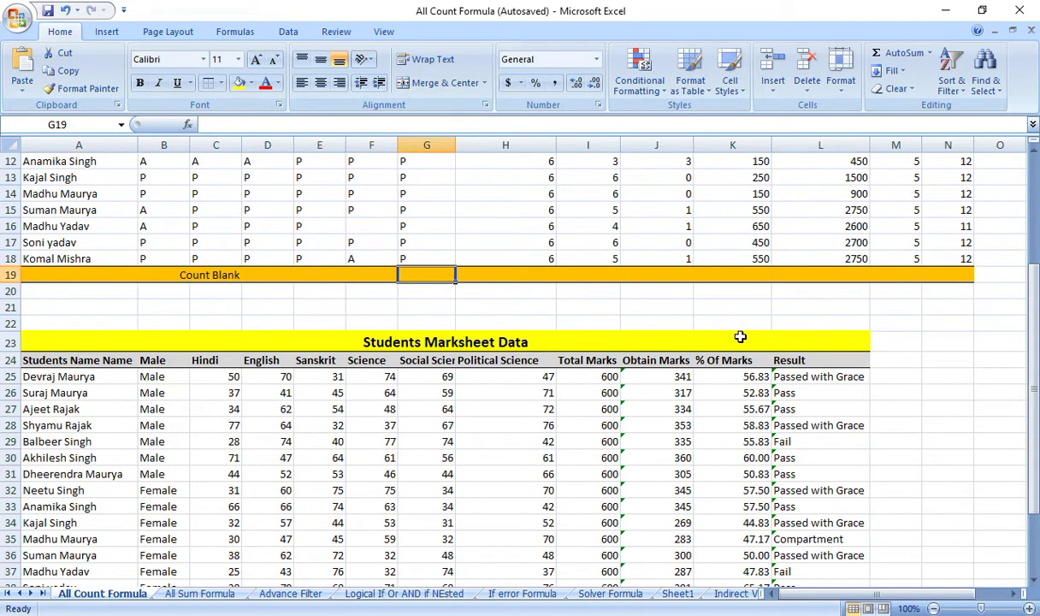
left_click(466, 272)
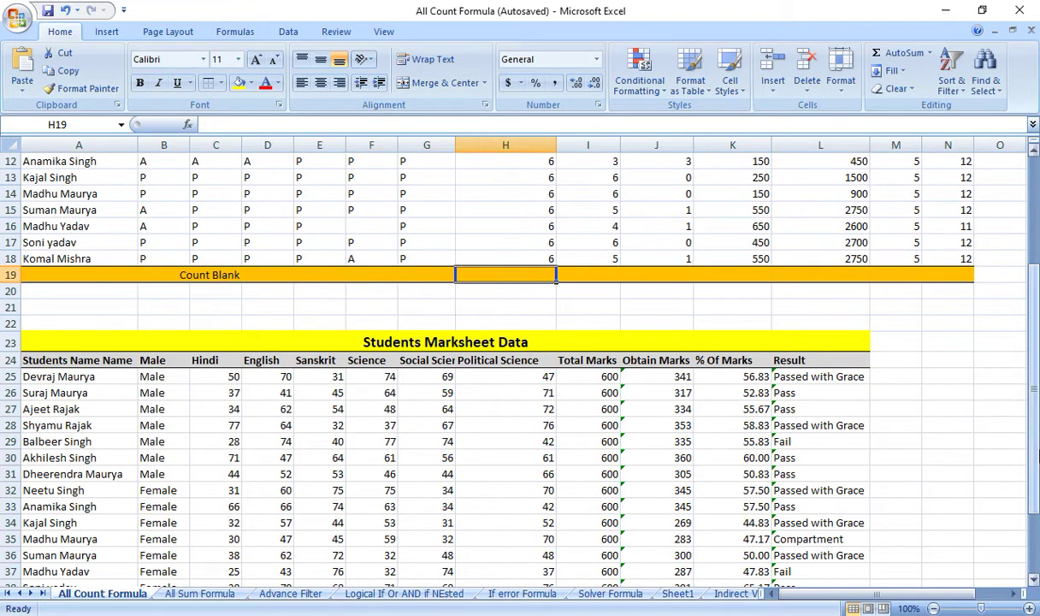
type("=count")
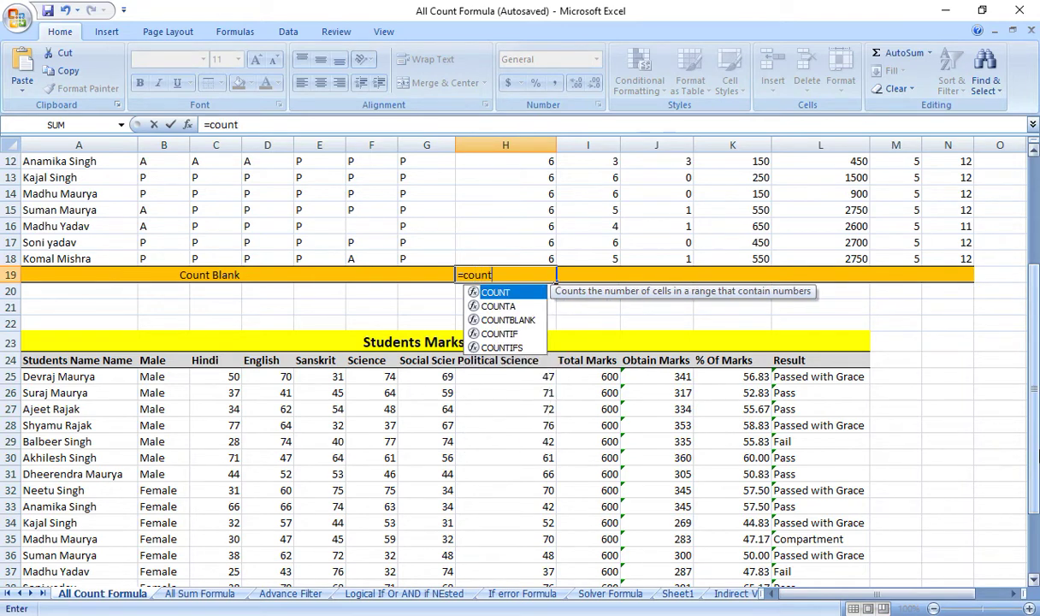
key("Down")
key("Down")
key("Tab")
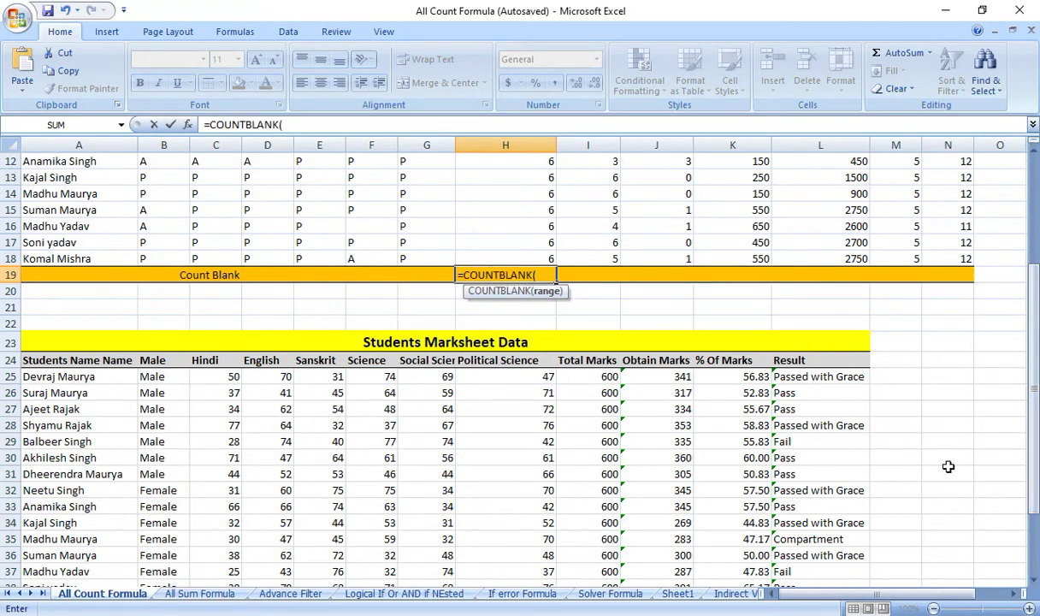
scroll(941, 461, "up", 4)
mouse_move(41, 231)
left_mouse_down()
mouse_move(557, 384)
mouse_move(928, 459)
left_mouse_up()
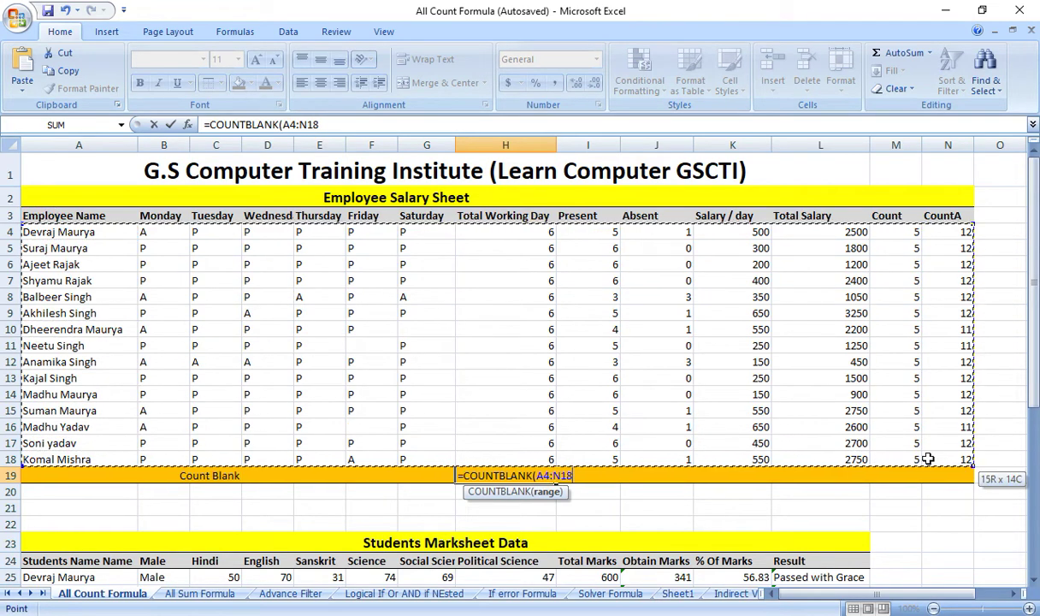
key("Return")
left_click(529, 473)
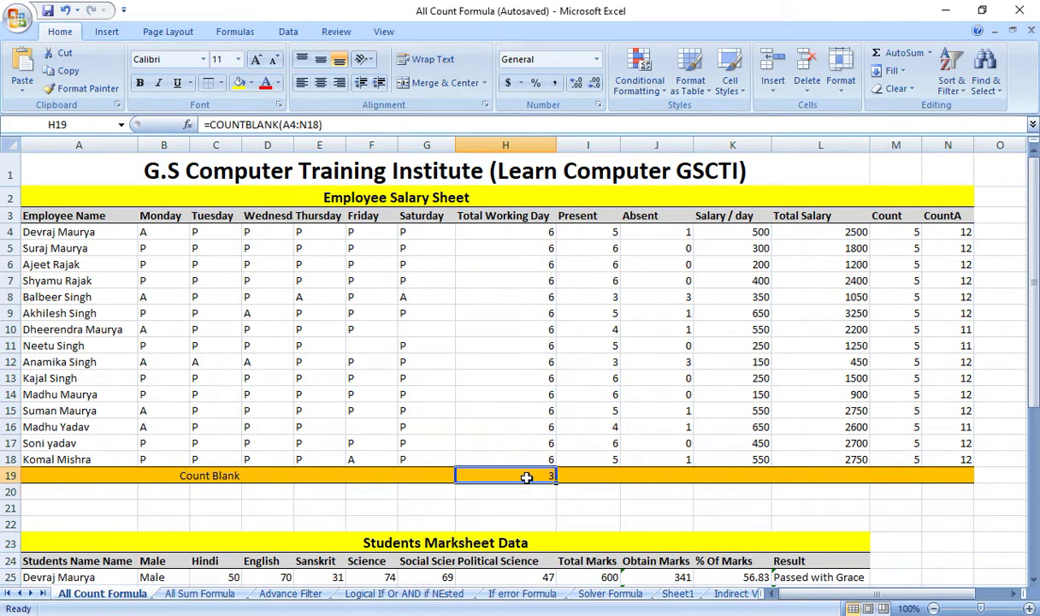
left_click_drag(63, 228, 942, 457)
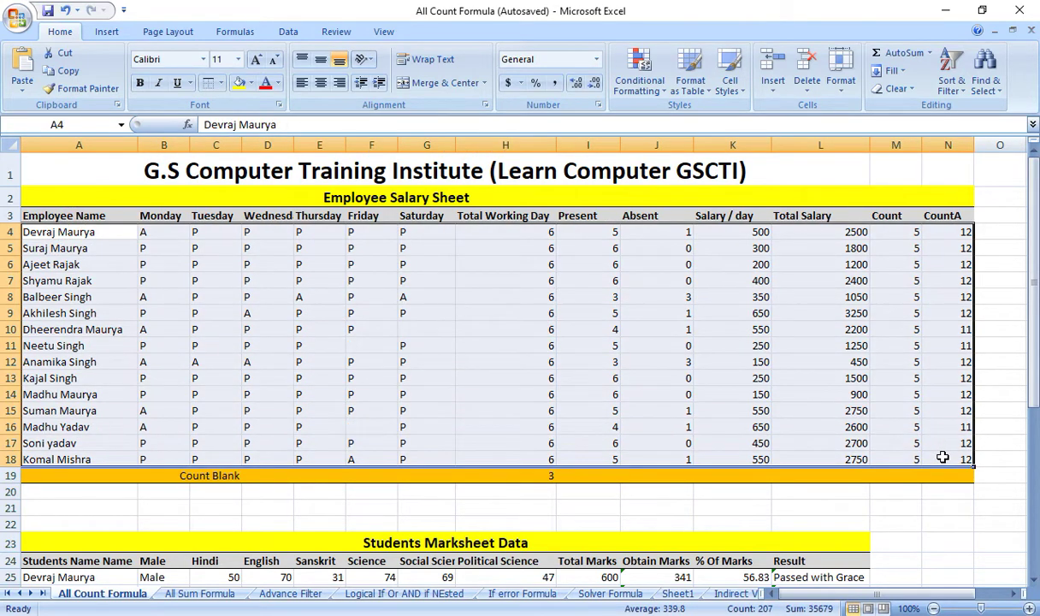
- Select the salary table's blank cells with Go To Special > Blanks
key("ctrl+g")
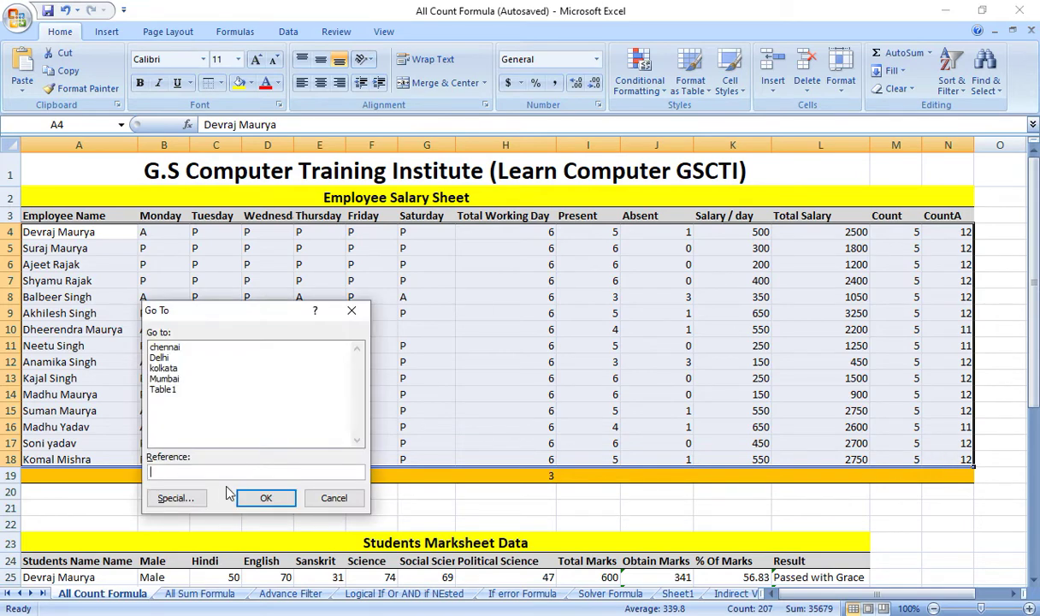
left_click(171, 498)
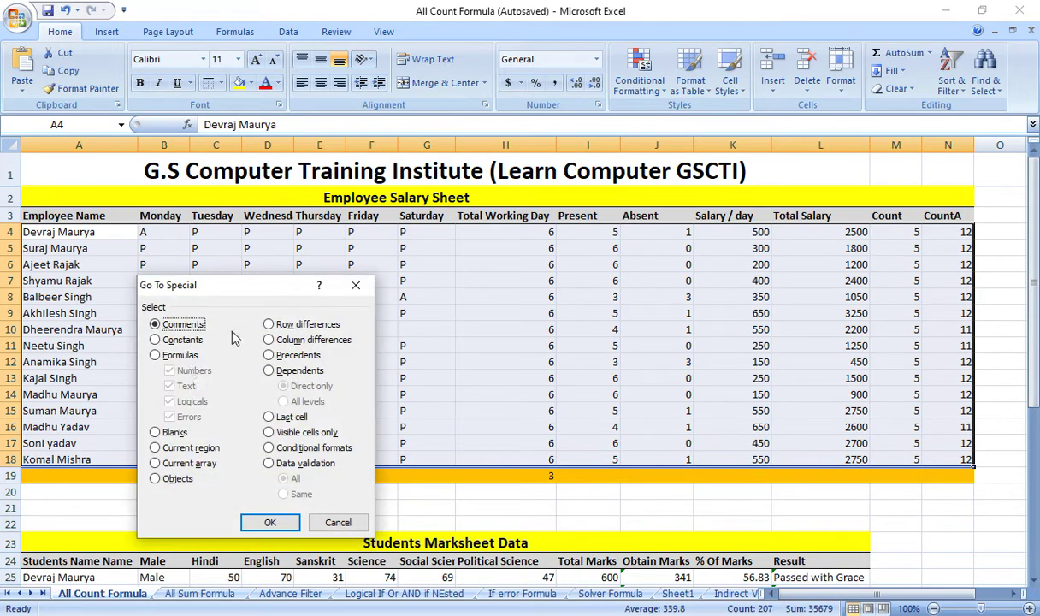
left_click(156, 431)
left_click(265, 523)
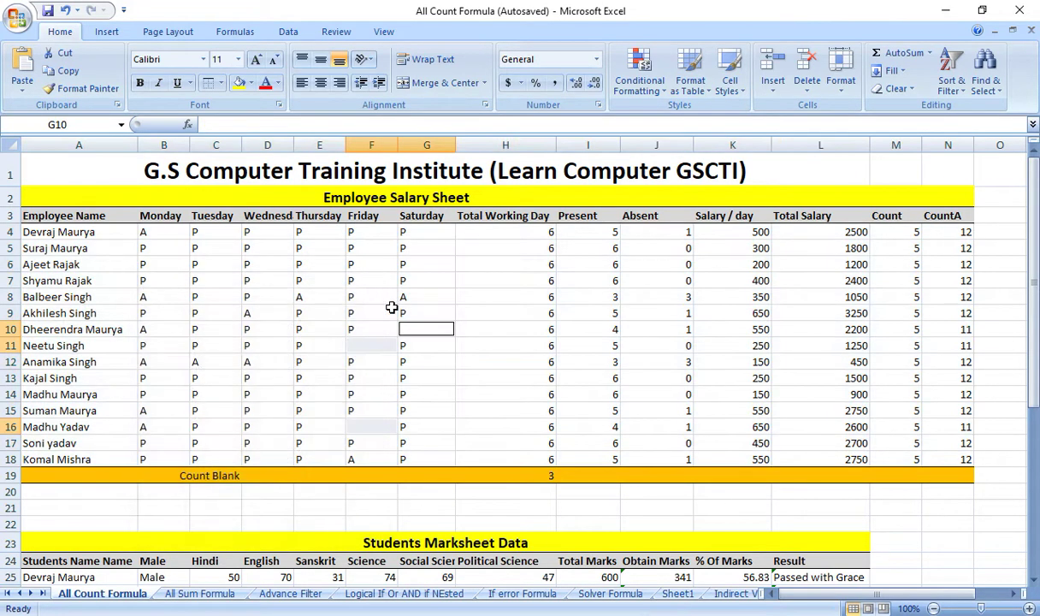
- Fill the three blank cells yellow, then remove the fill and clear the selection
left_click(238, 83)
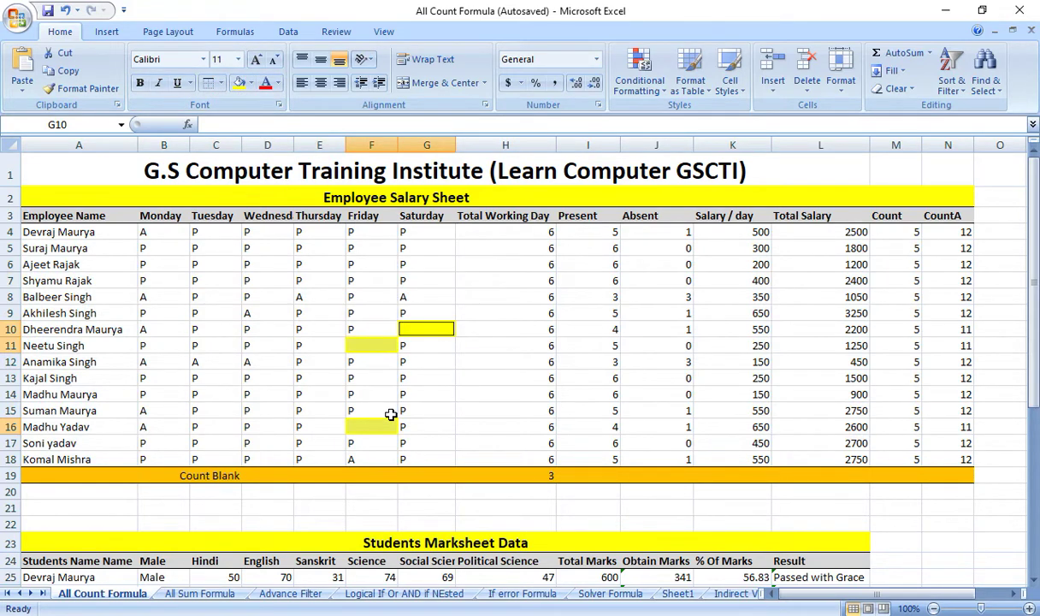
left_click(249, 84)
left_click(265, 225)
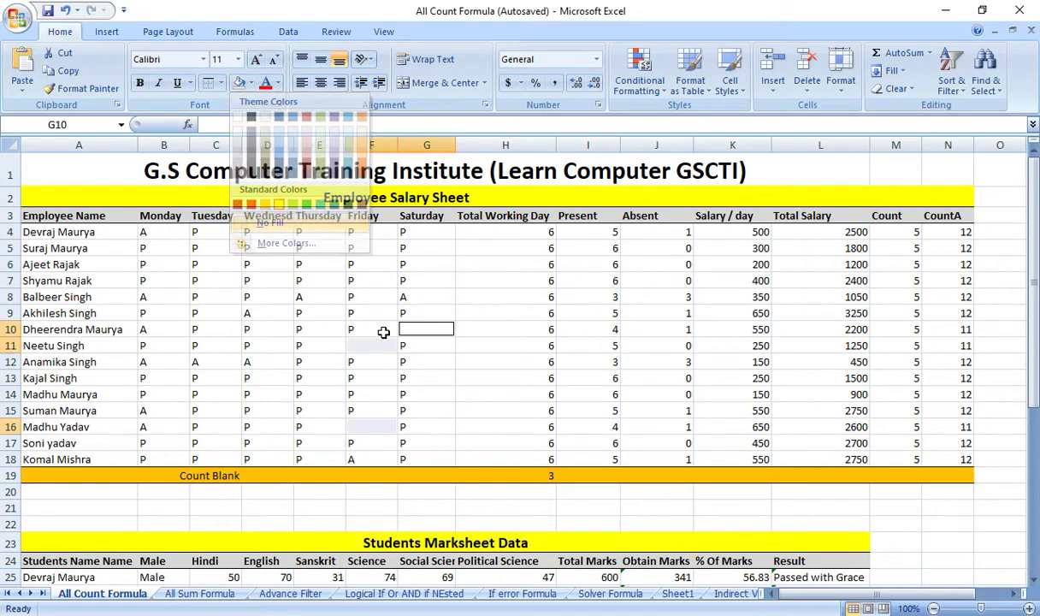
left_click(441, 342)
scroll(466, 346, "down", 19)
scroll(468, 341, "up", 15)
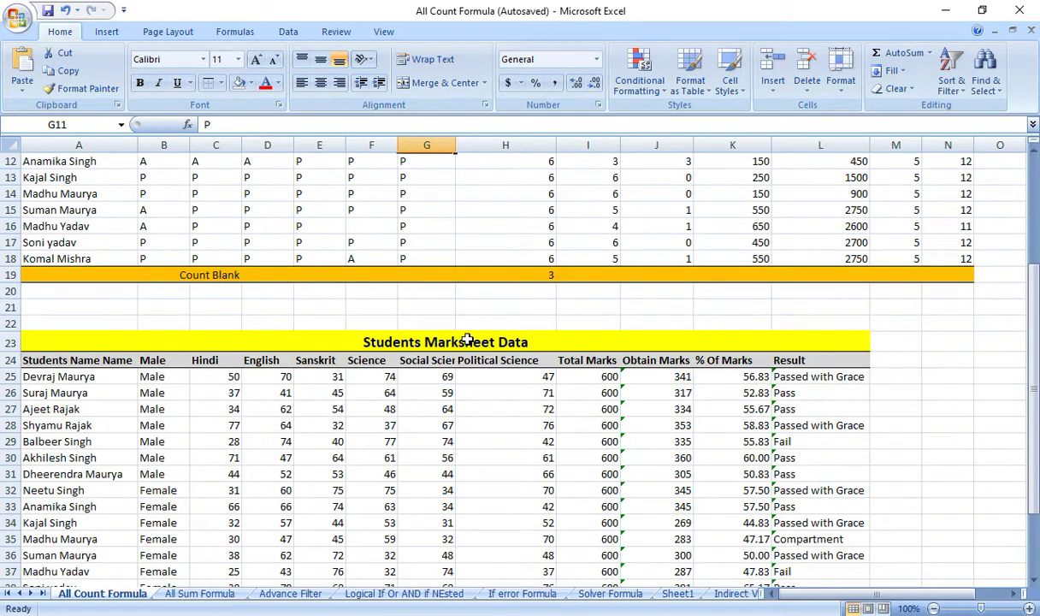
scroll(468, 341, "down", 11)
scroll(400, 338, "up", 7)
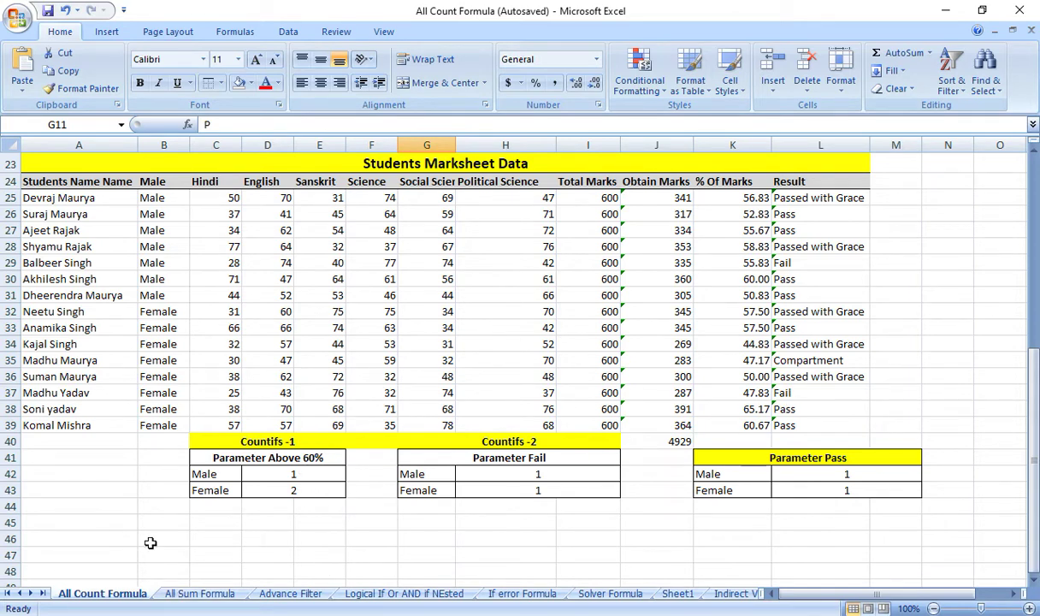
- Enter =COUNTIF(B25:B39,"Male") in D46 of the new Countifs -1 table
scroll(192, 471, "down", 4)
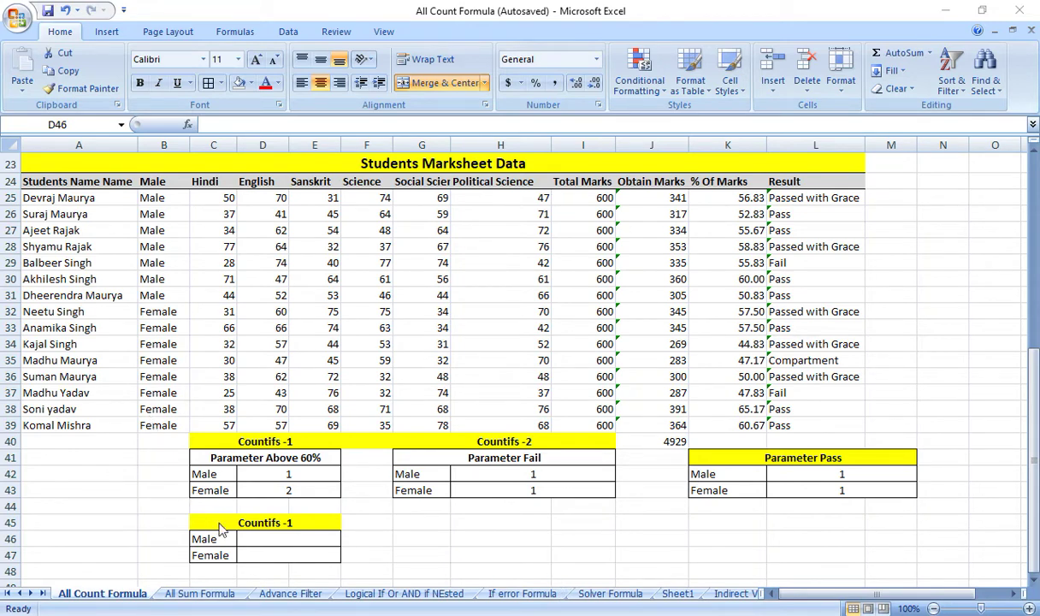
left_click(253, 540)
type("=")
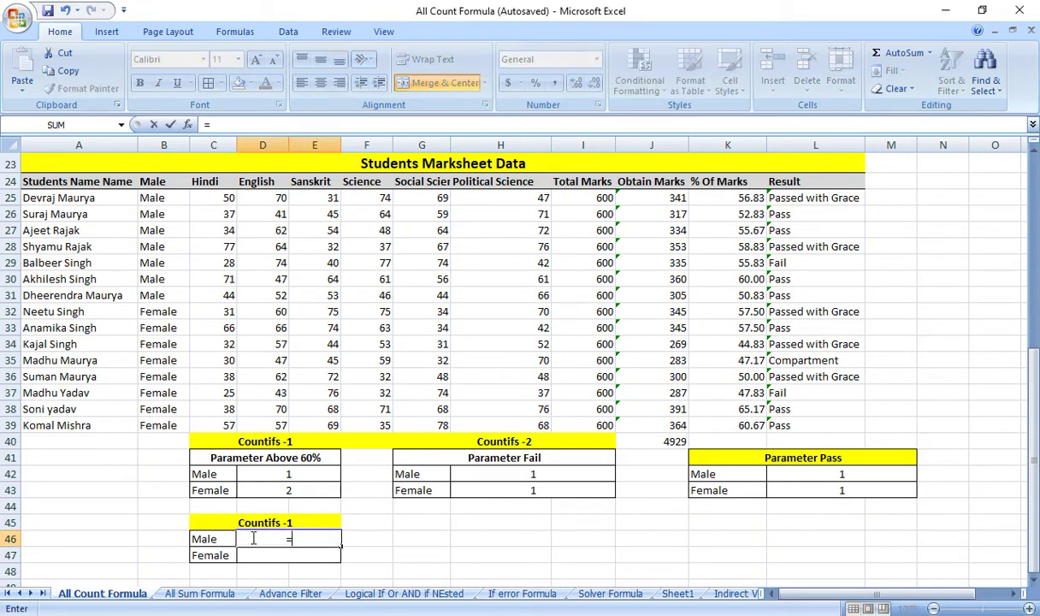
type("count")
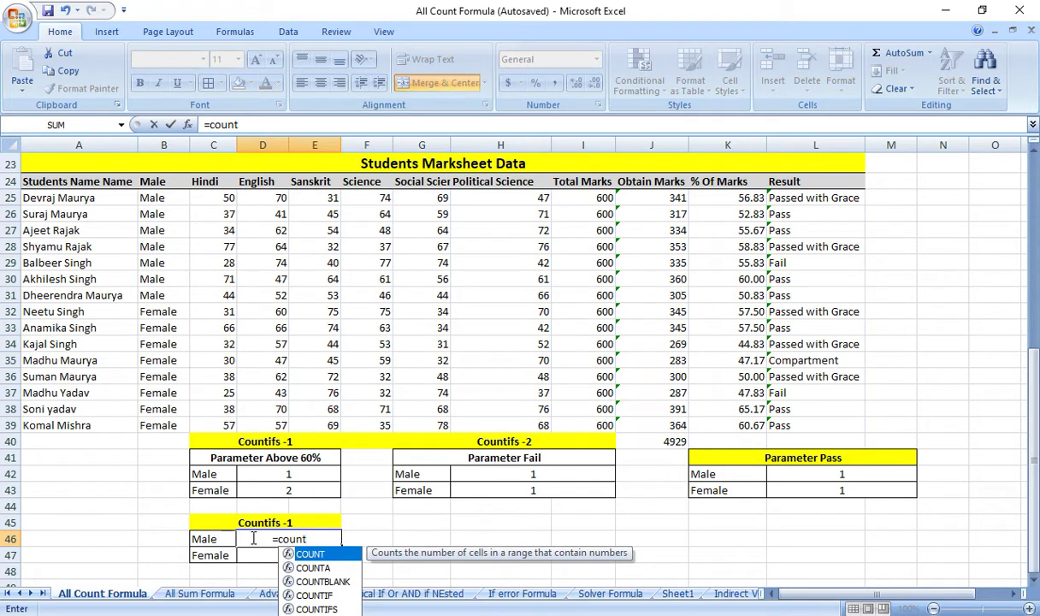
key("Down")
key("Down")
key("Down")
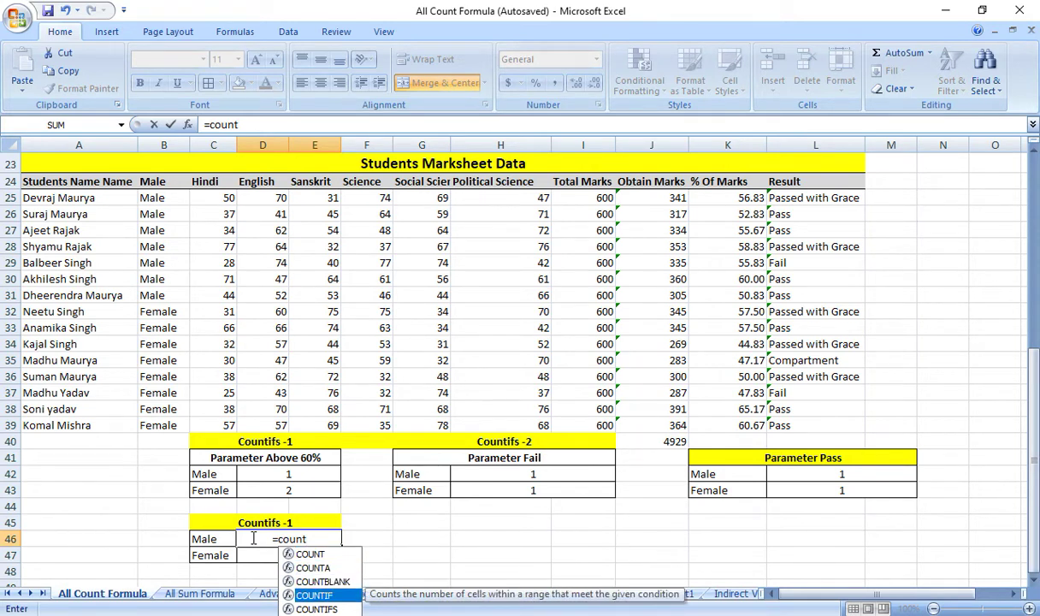
key("Tab")
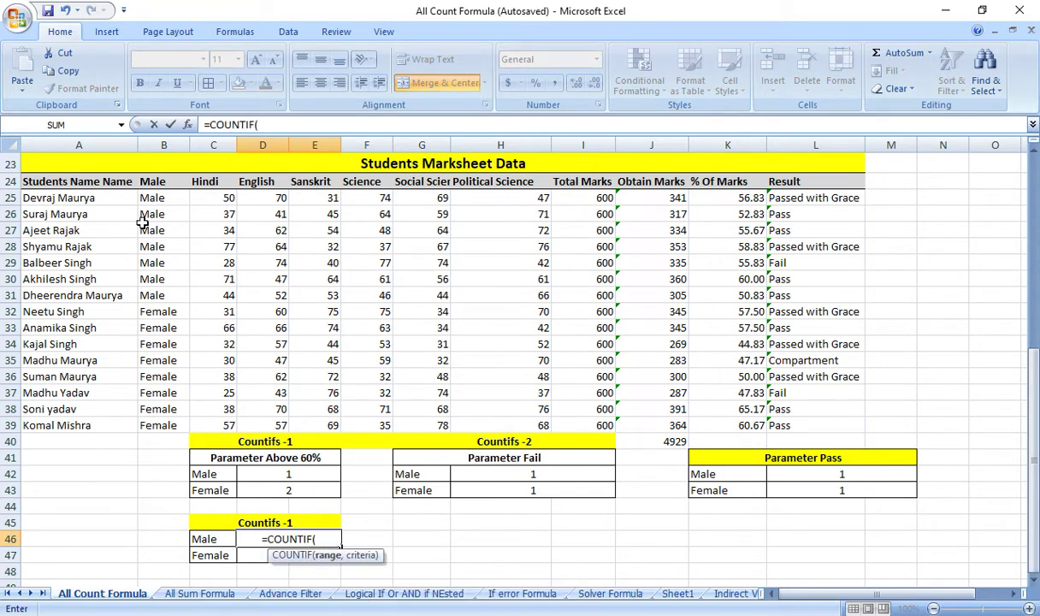
left_click_drag(153, 193, 179, 418)
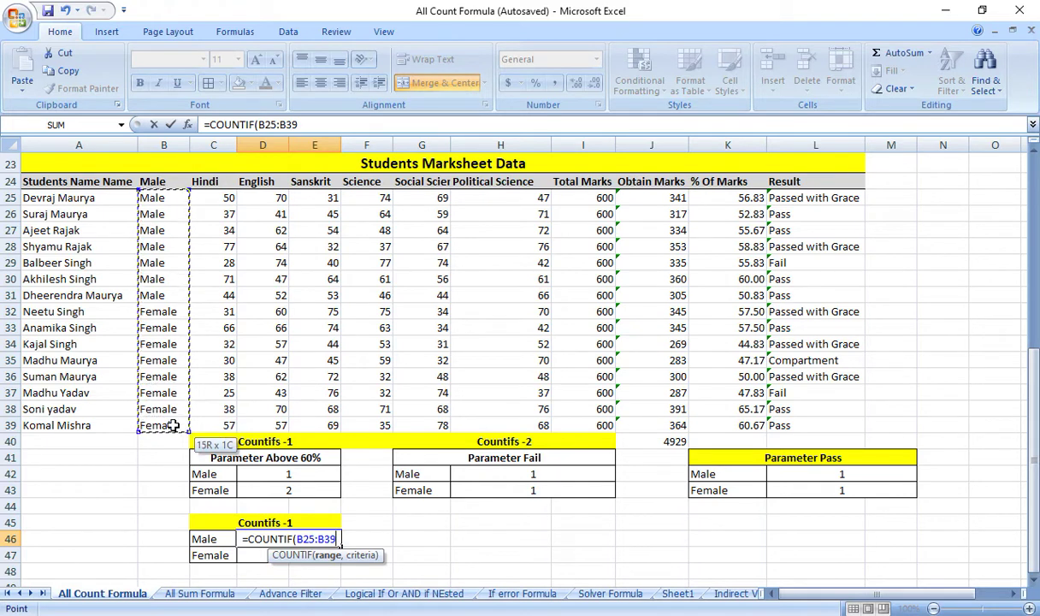
type(",")
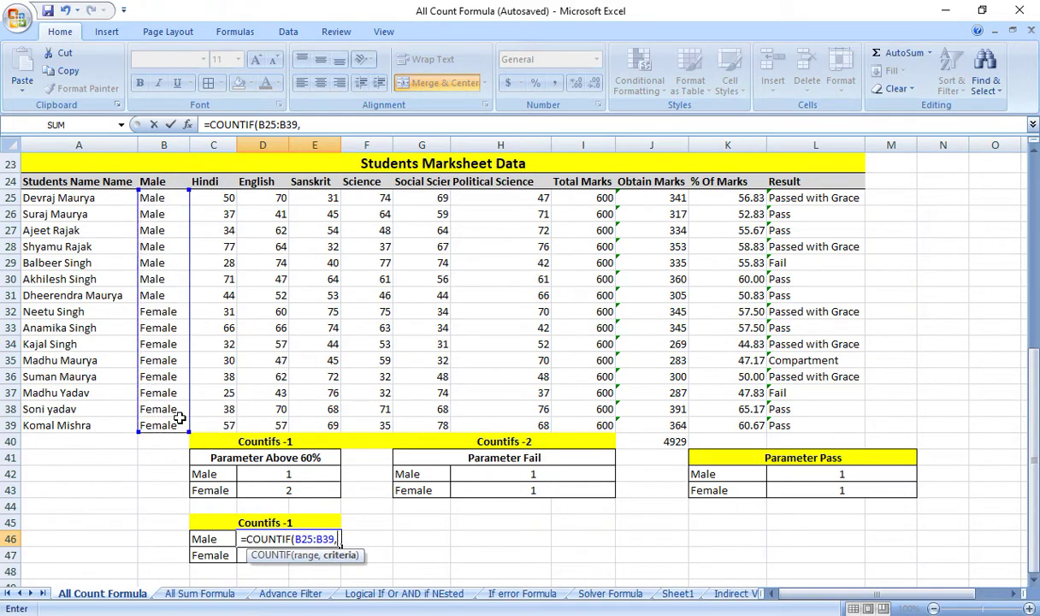
type("\"M")
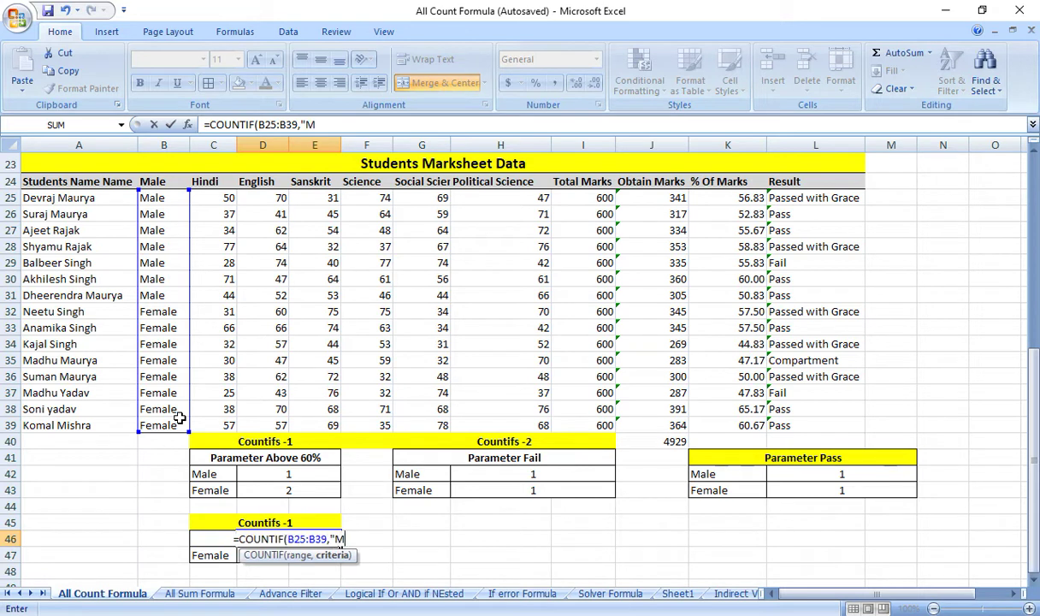
type("ale\")")
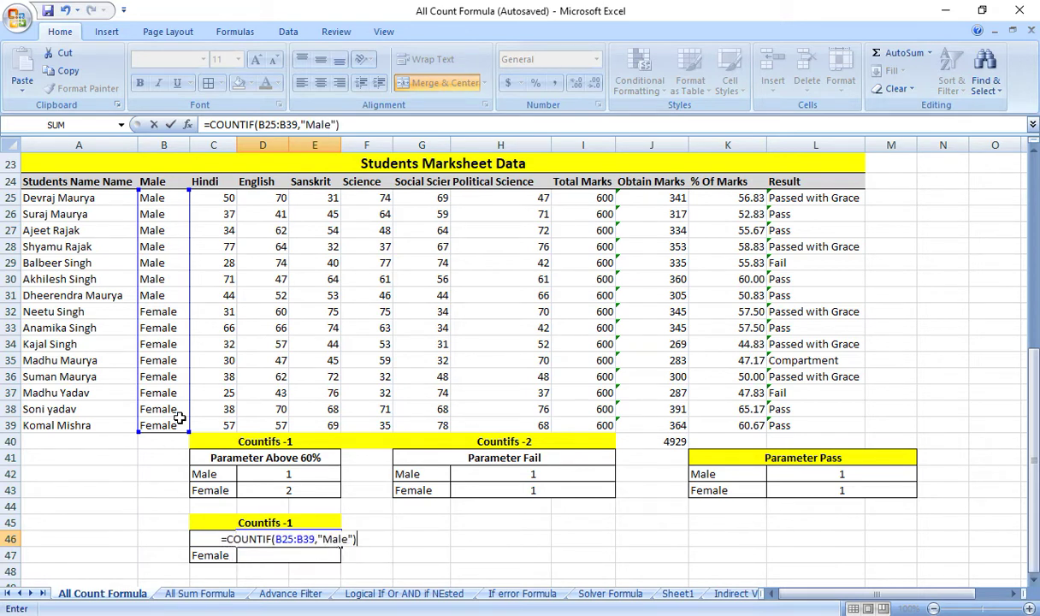
key("Return")
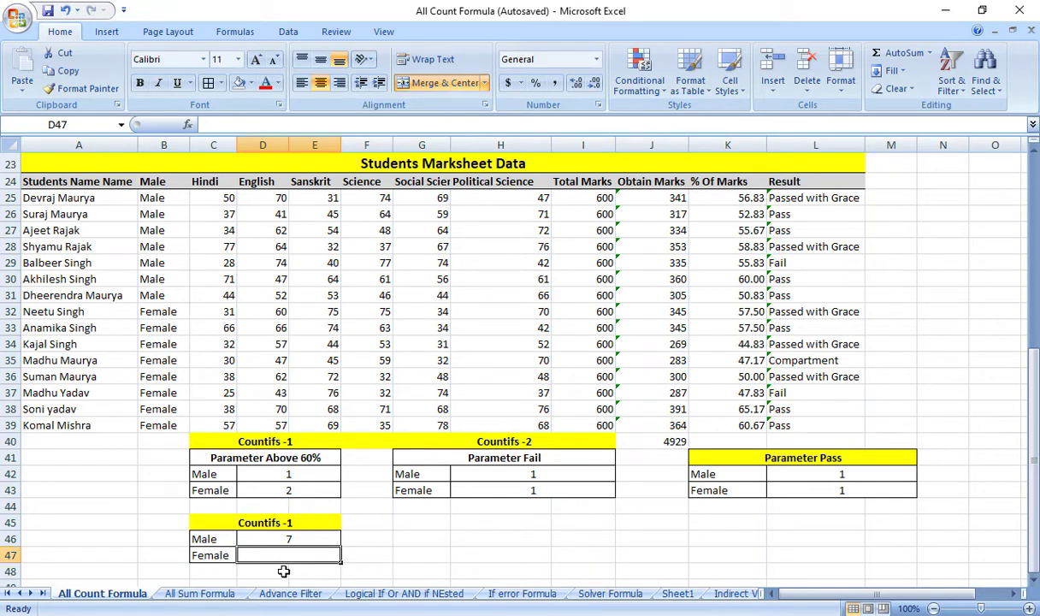
- Enter =COUNTIF(B25:B39,"Female") in D47, then review the Male formula in D46
type("=count")
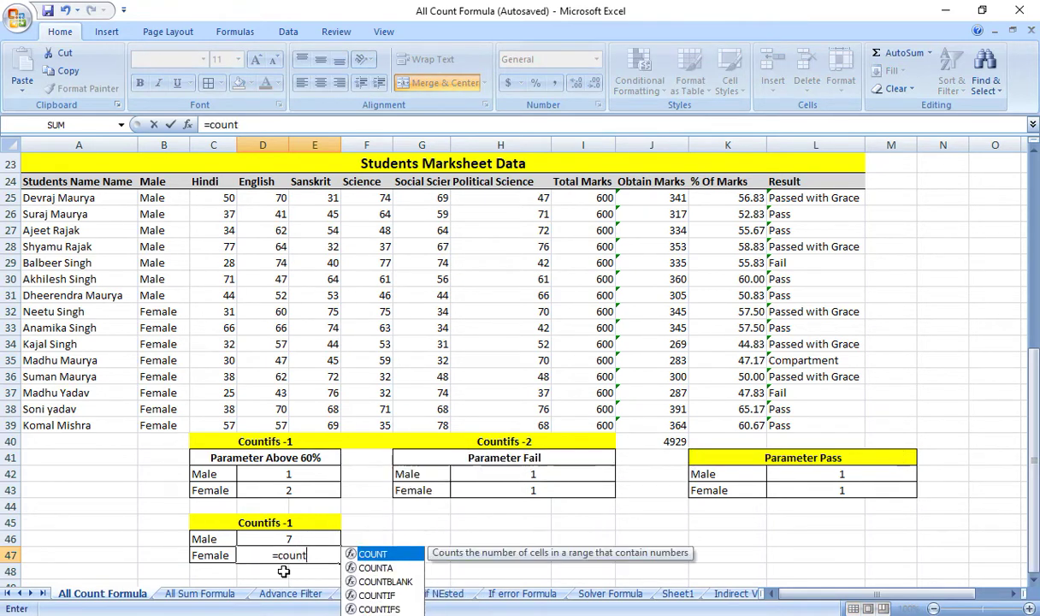
key("Down")
key("Down")
key("Down")
key("Tab")
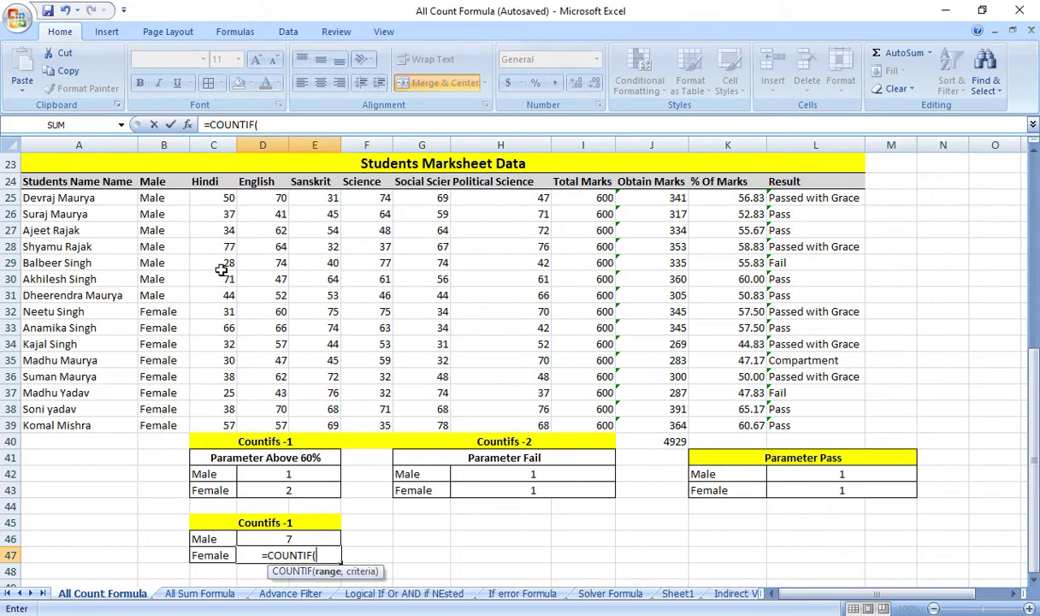
left_click_drag(154, 198, 162, 417)
type(",\"")
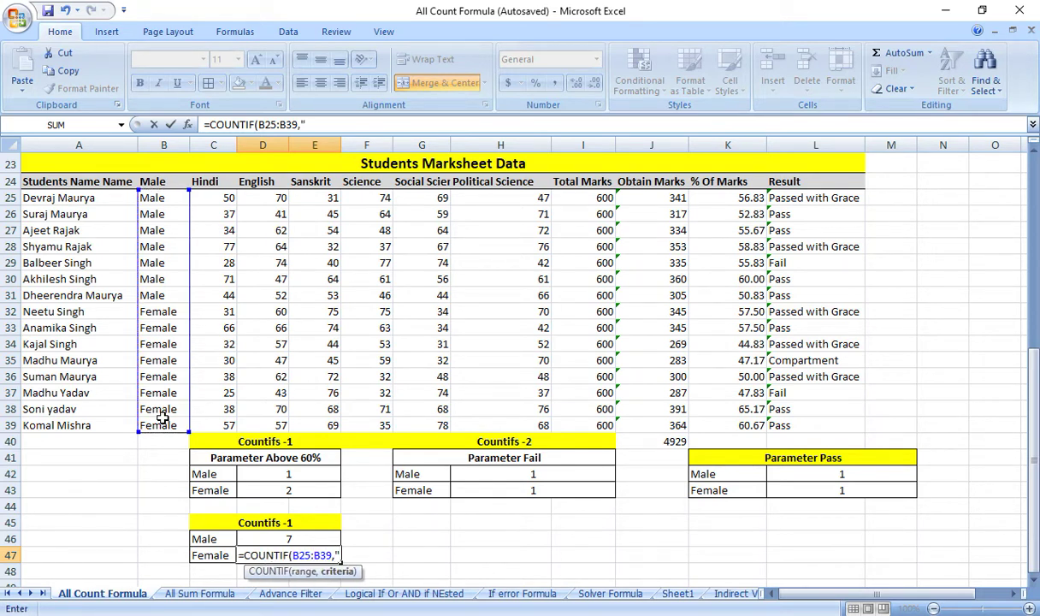
type("Female")
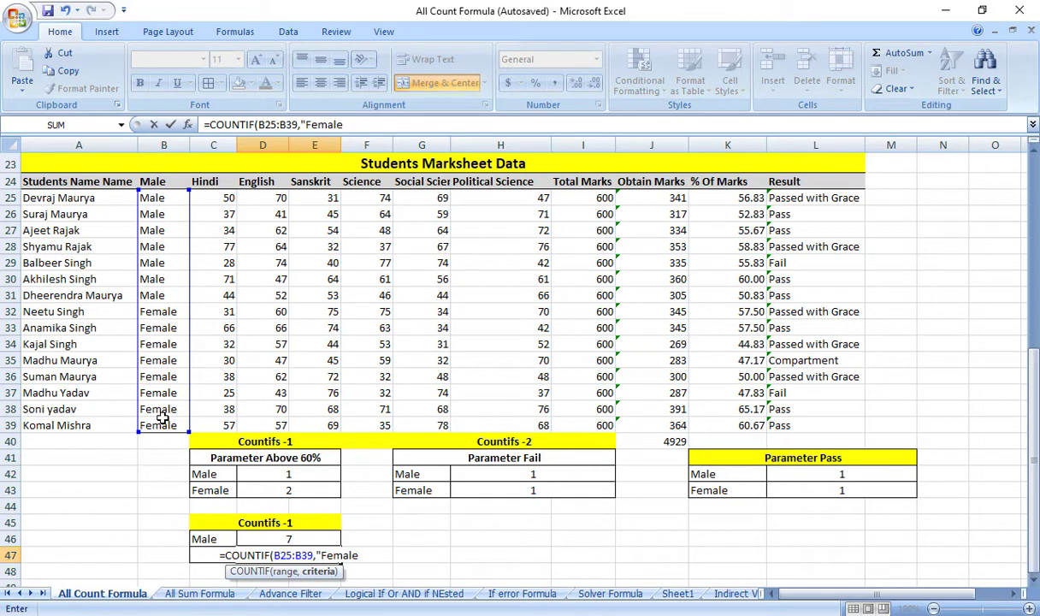
type("\")")
key("Return")
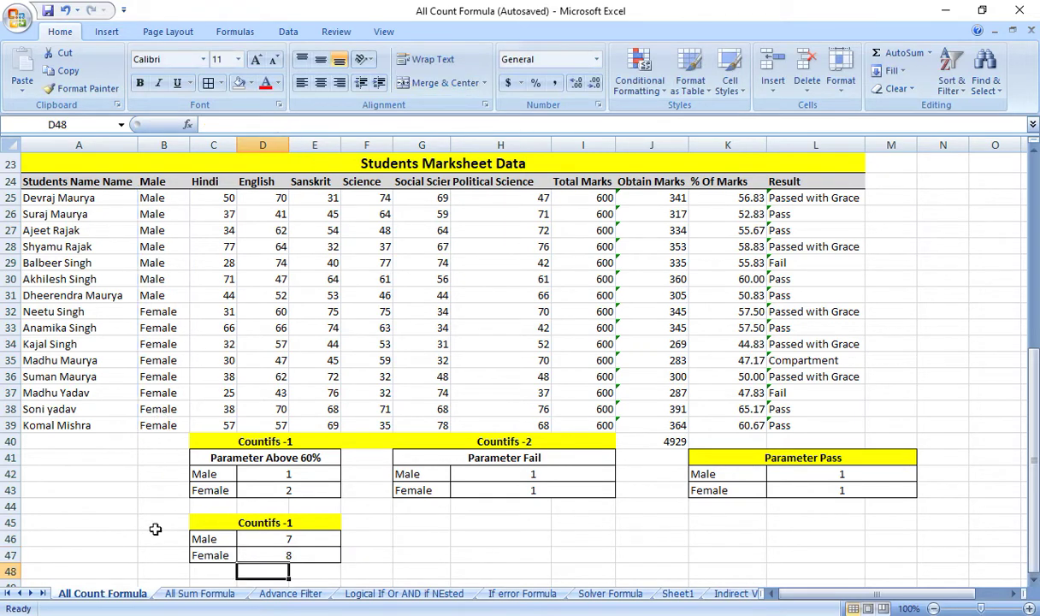
left_click(267, 545)
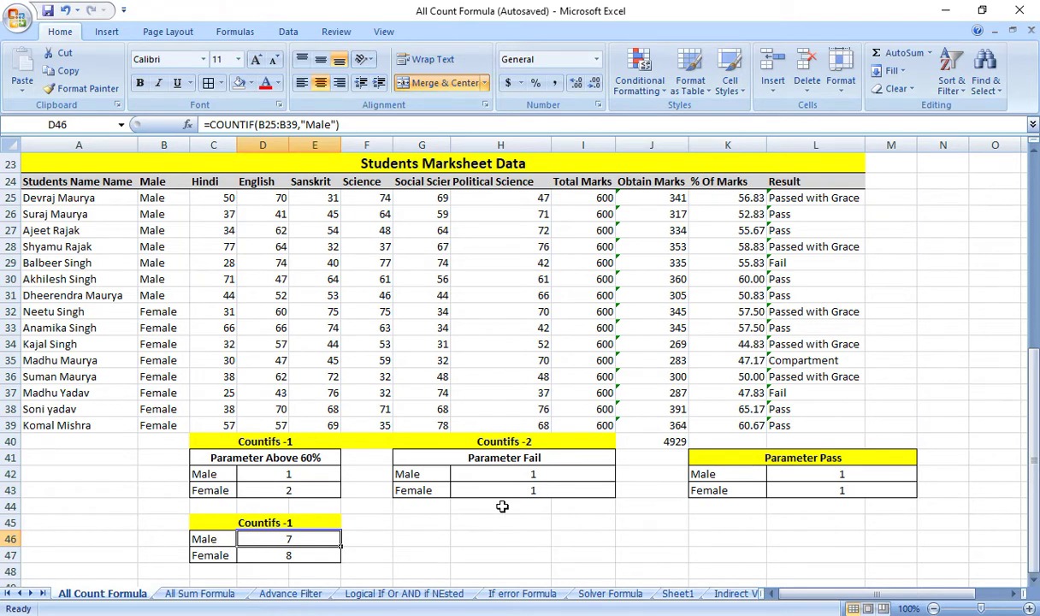
scroll(474, 495, "up", 4)
scroll(474, 493, "up", 4)
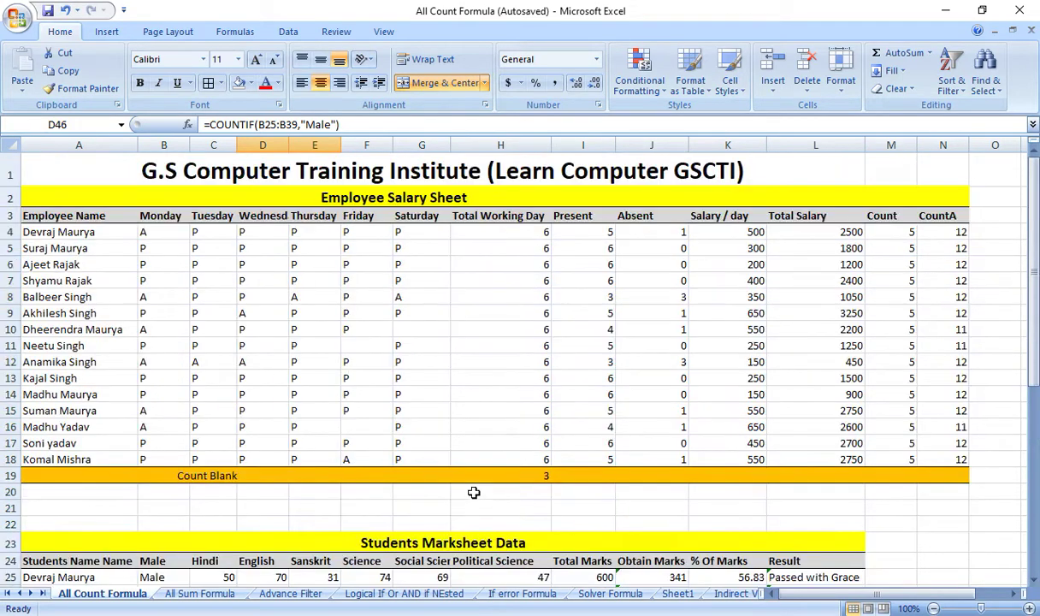
scroll(467, 373, "down", 14)
scroll(468, 376, "up", 7)
scroll(469, 379, "up", 4)
scroll(469, 378, "down", 4)
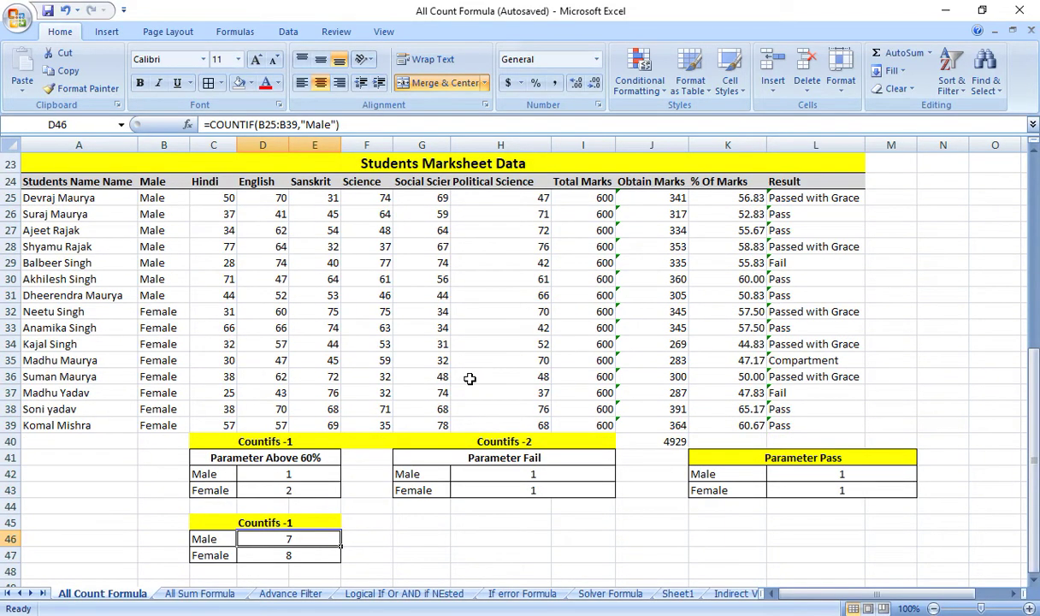